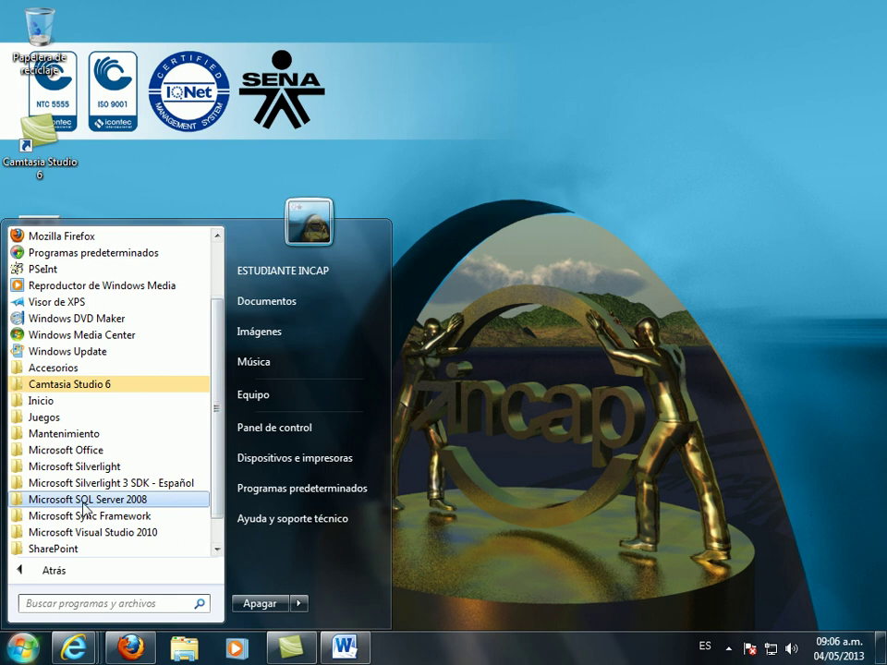
- Launch SQL Server Management Studio from the Microsoft SQL Server 2008 Start menu folder
{"action": "left_click", "coordinate": [127, 500]}
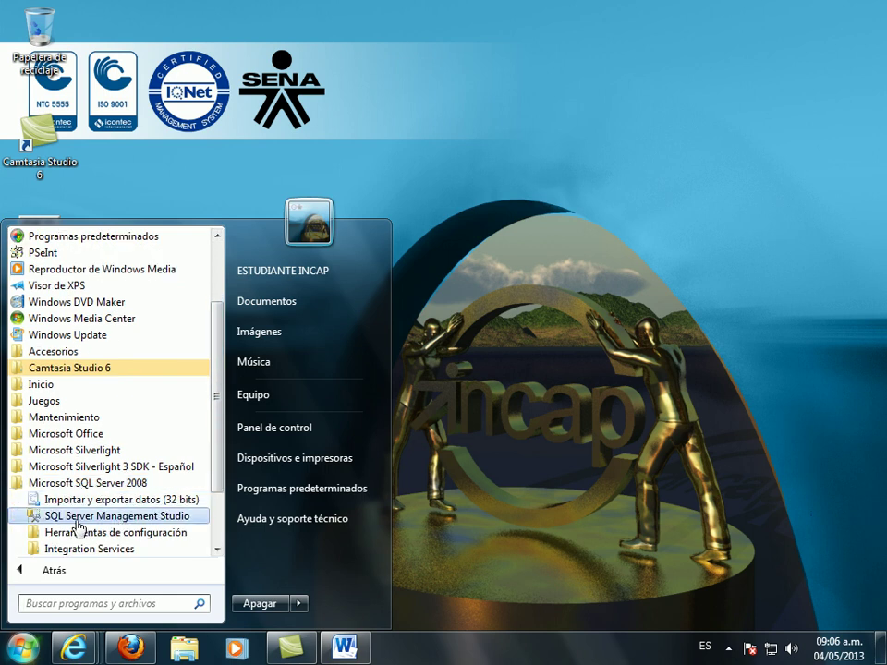
{"action": "left_click", "coordinate": [154, 524]}
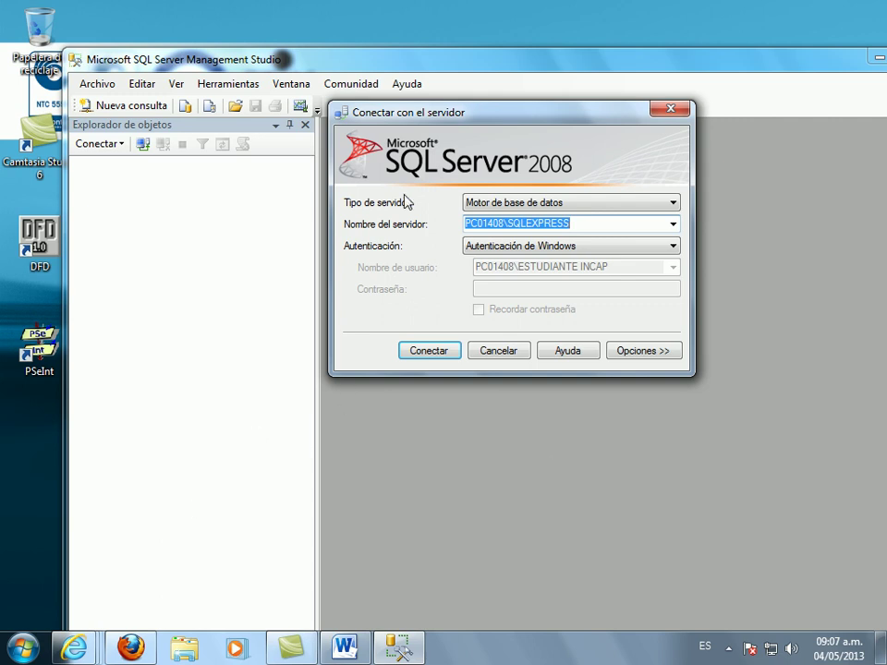
- Pick PC01408\SQLEXPRESS from the browsed database engine servers and connect to it
{"action": "left_click", "coordinate": [674, 223]}
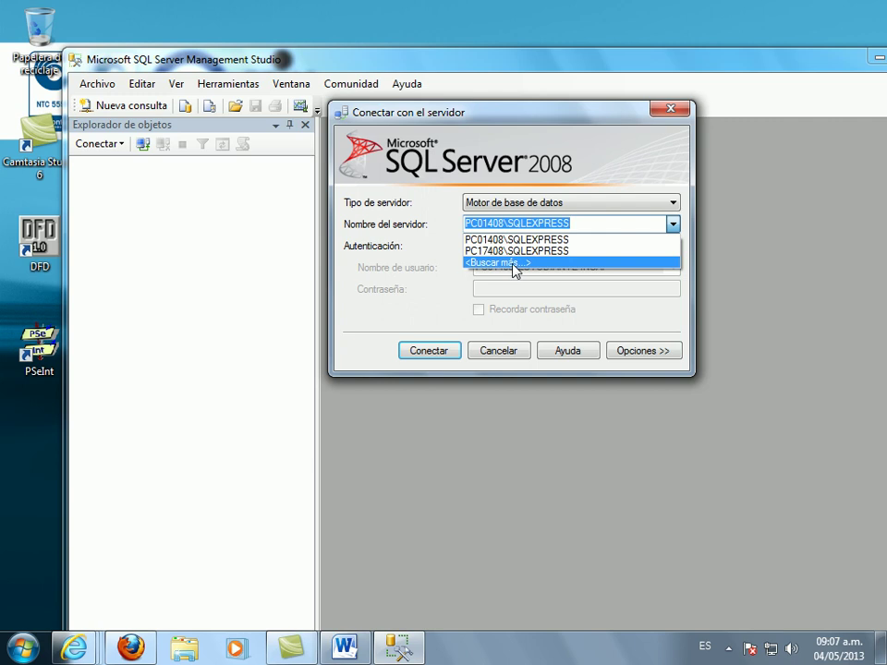
{"action": "left_click", "coordinate": [513, 263]}
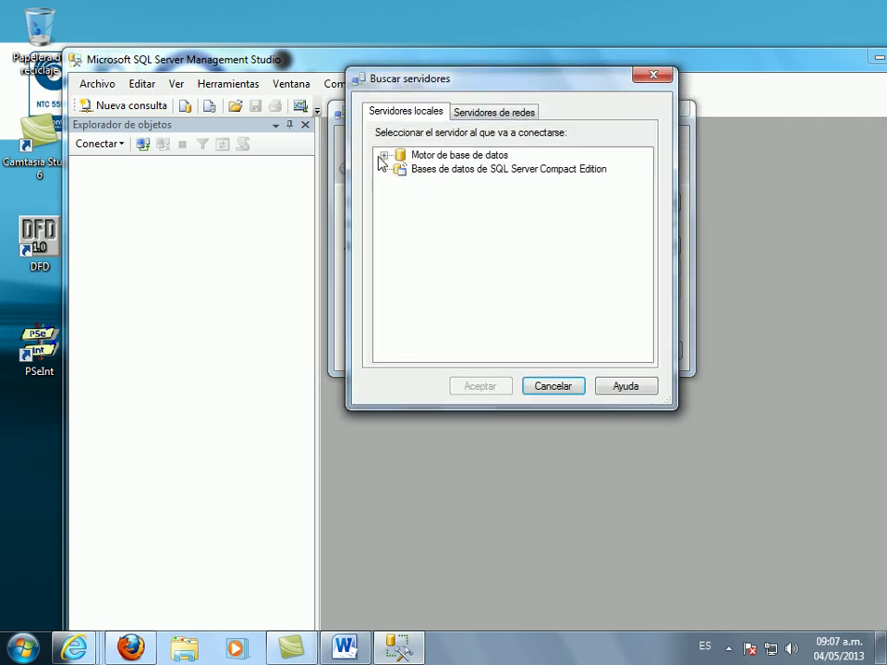
{"action": "left_click", "coordinate": [385, 158]}
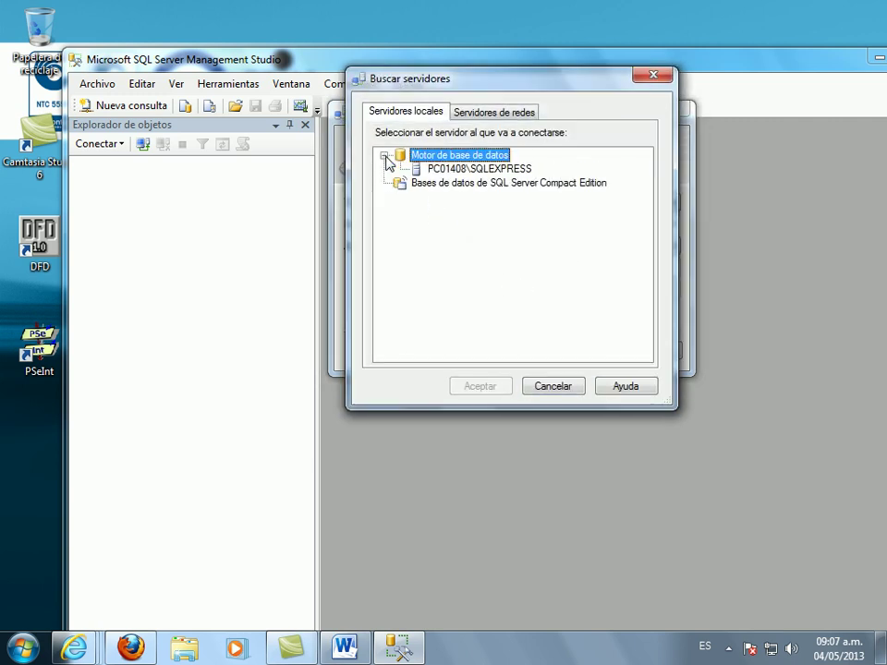
{"action": "left_click", "coordinate": [462, 169]}
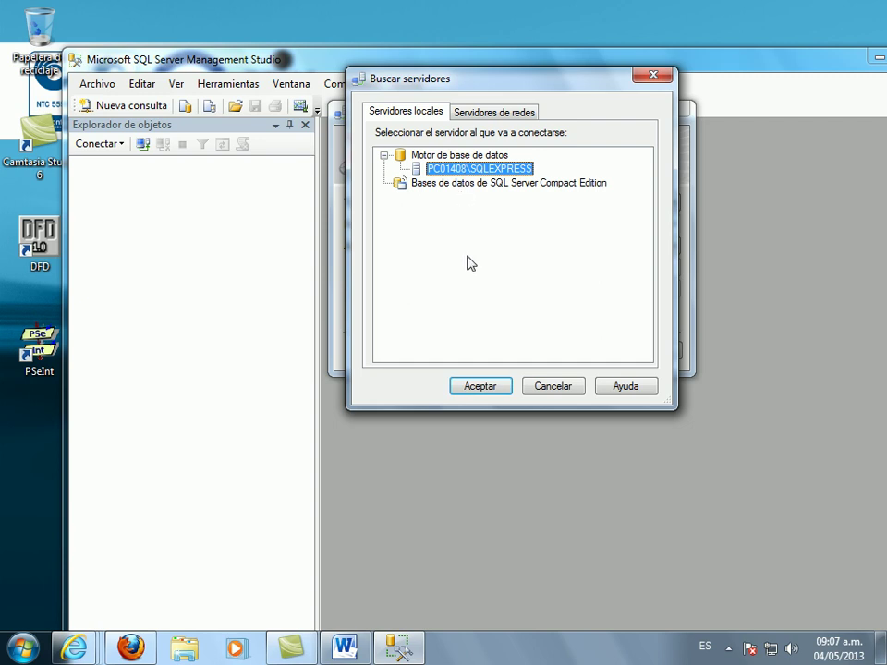
{"action": "left_click", "coordinate": [483, 388]}
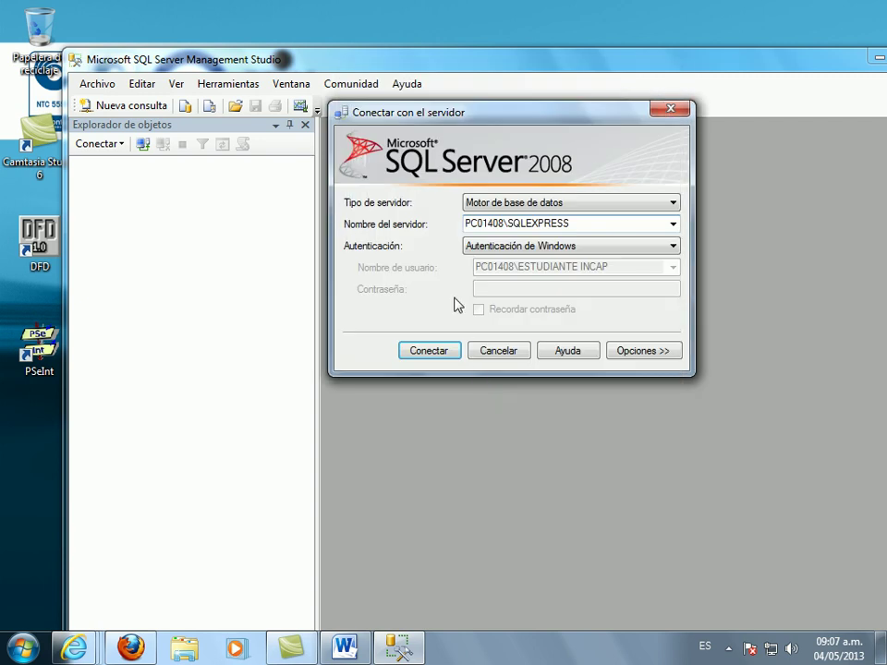
{"action": "left_click", "coordinate": [673, 224]}
{"action": "left_click", "coordinate": [524, 263]}
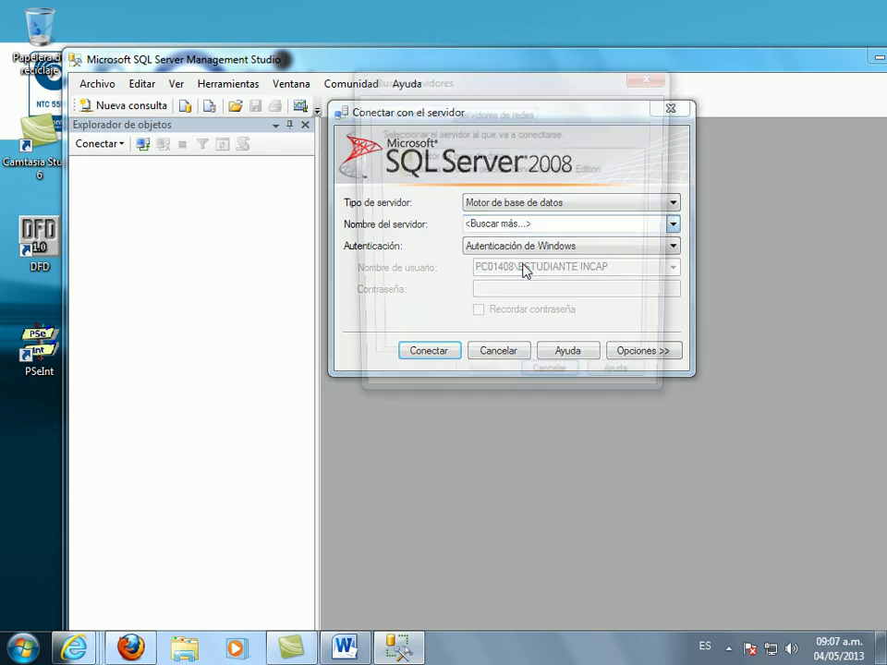
{"action": "double_click", "coordinate": [397, 159]}
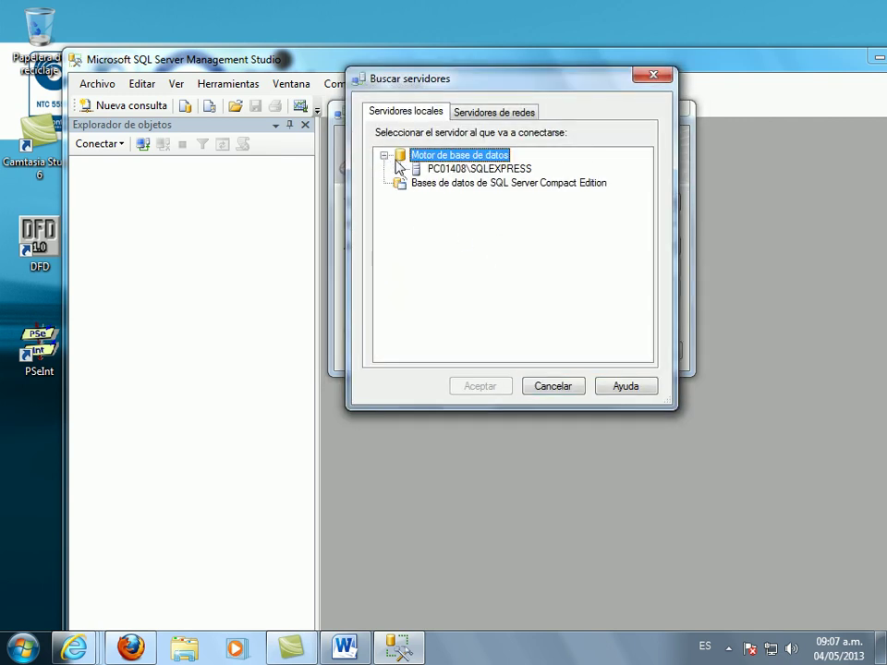
{"action": "left_click", "coordinate": [462, 170]}
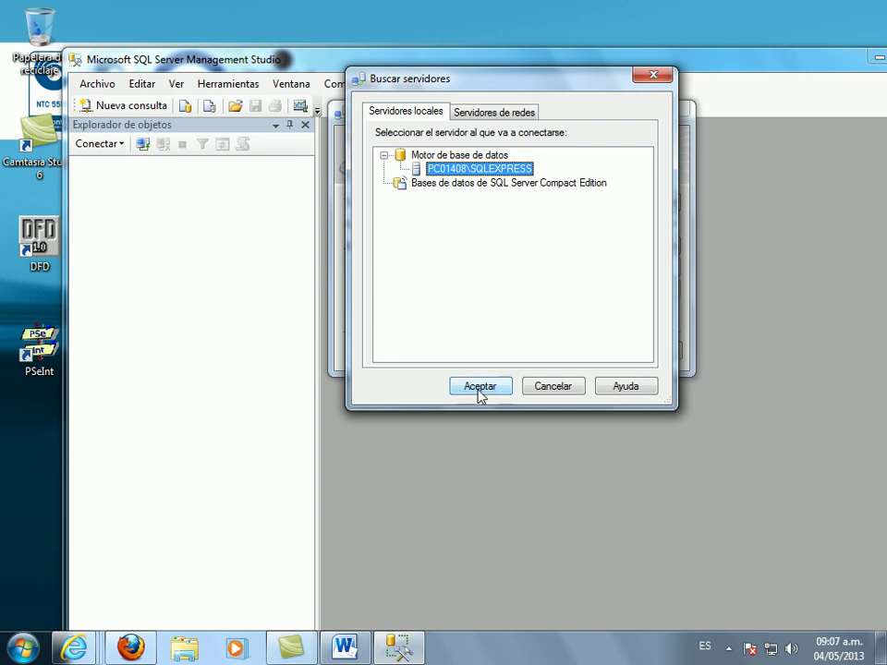
{"action": "left_click", "coordinate": [477, 388]}
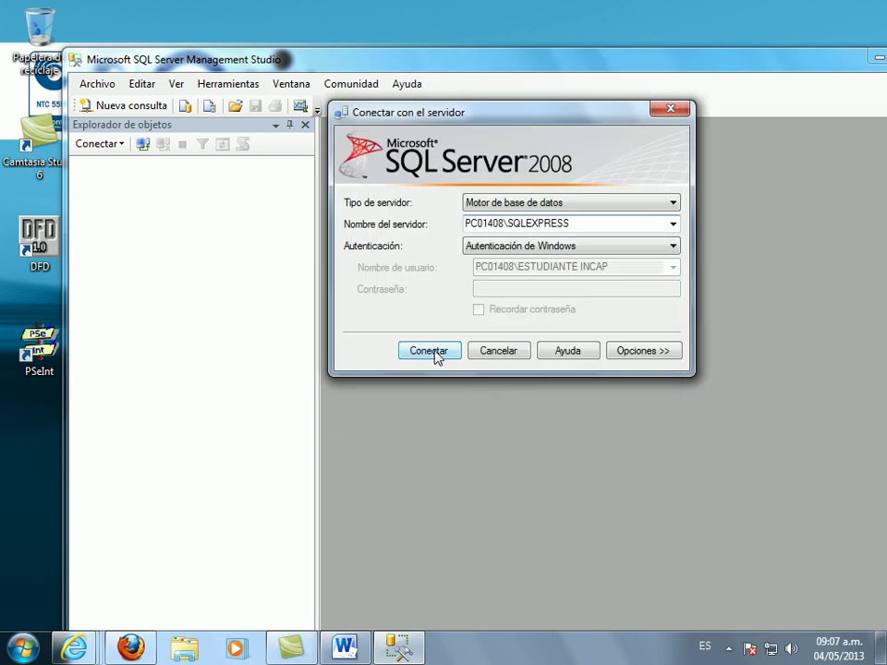
{"action": "left_click", "coordinate": [430, 351]}
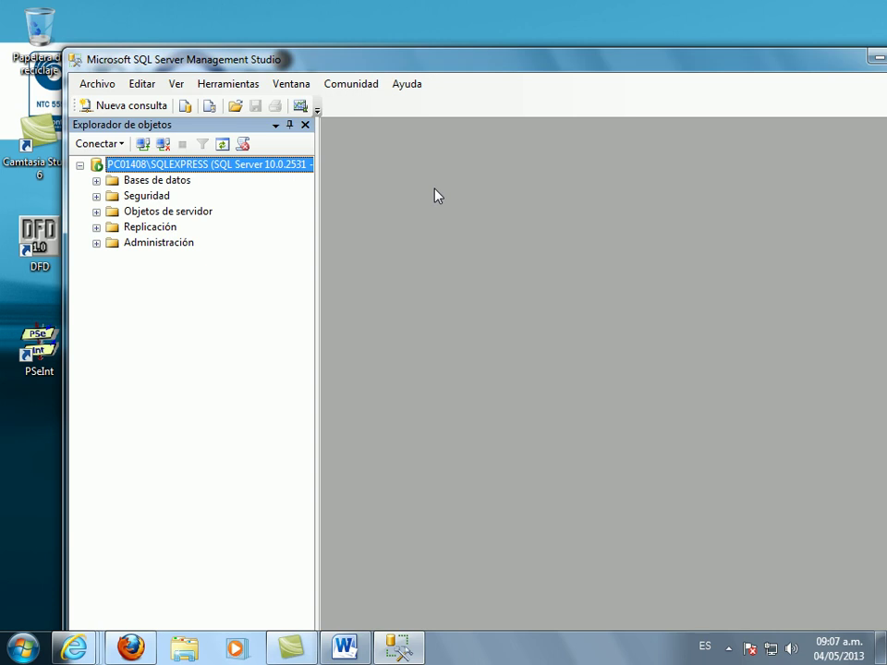
- Maximize the Management Studio window and expand the Bases de datos folder in Object Explorer
{"action": "double_click", "coordinate": [549, 61]}
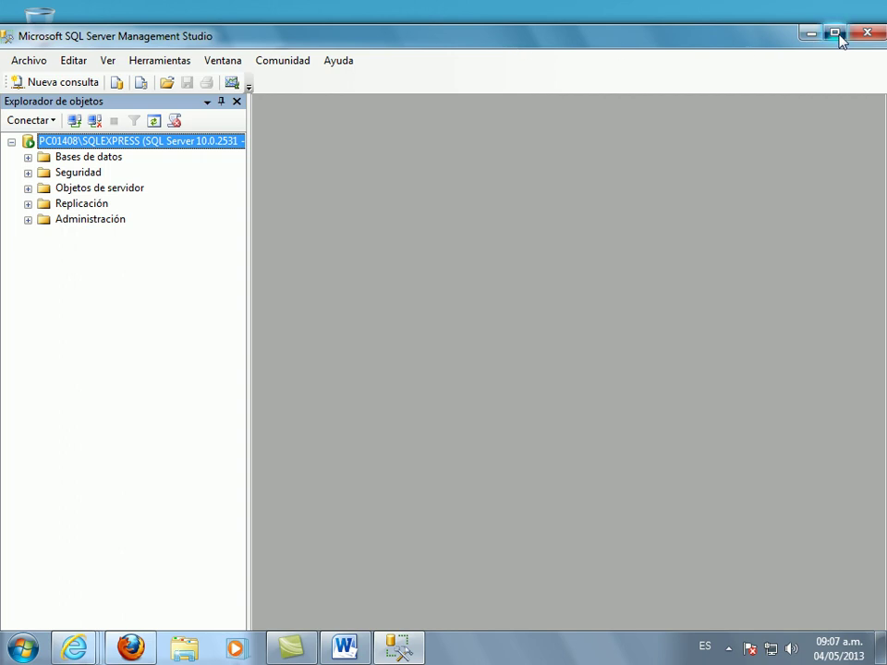
{"action": "left_click", "coordinate": [833, 33]}
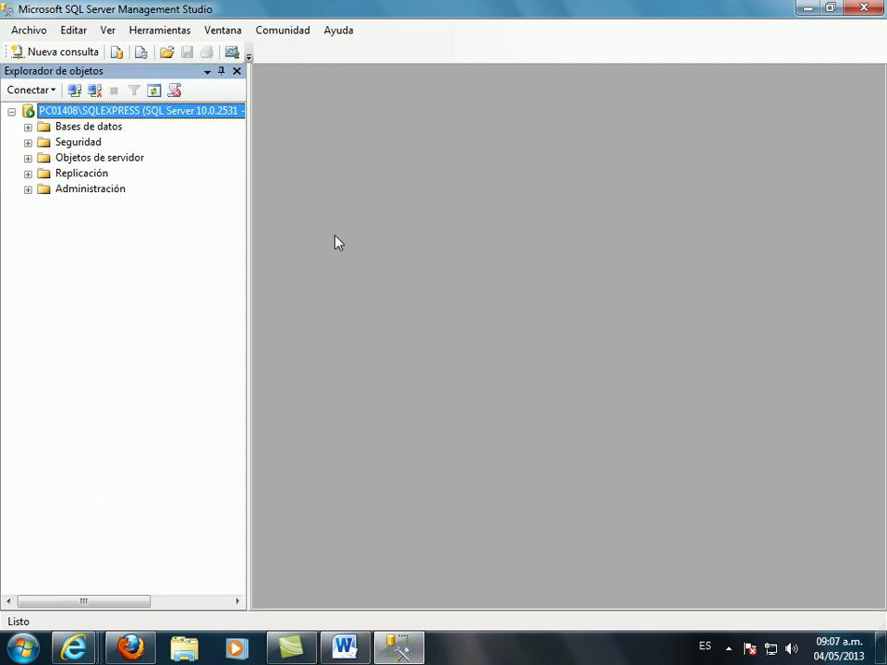
{"action": "left_click", "coordinate": [28, 129]}
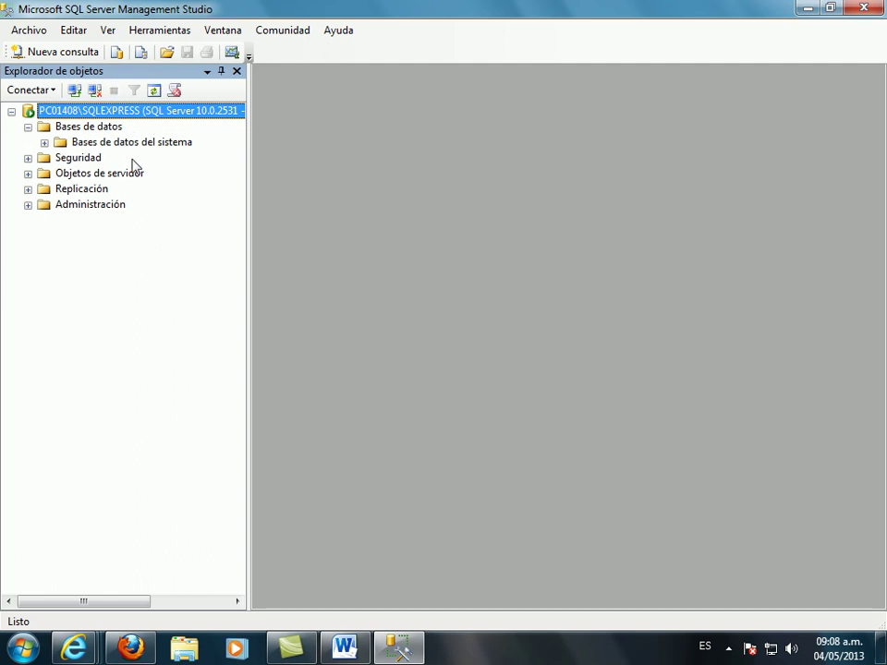
- Start a new database from Bases de datos and name it 'unipf'
{"action": "right_click", "coordinate": [91, 130]}
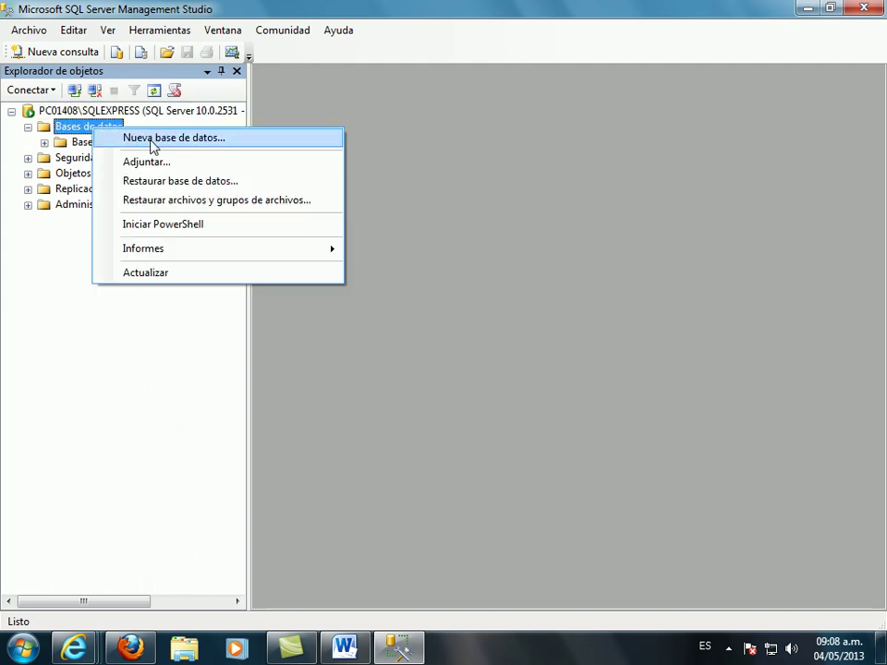
{"action": "left_click", "coordinate": [152, 141]}
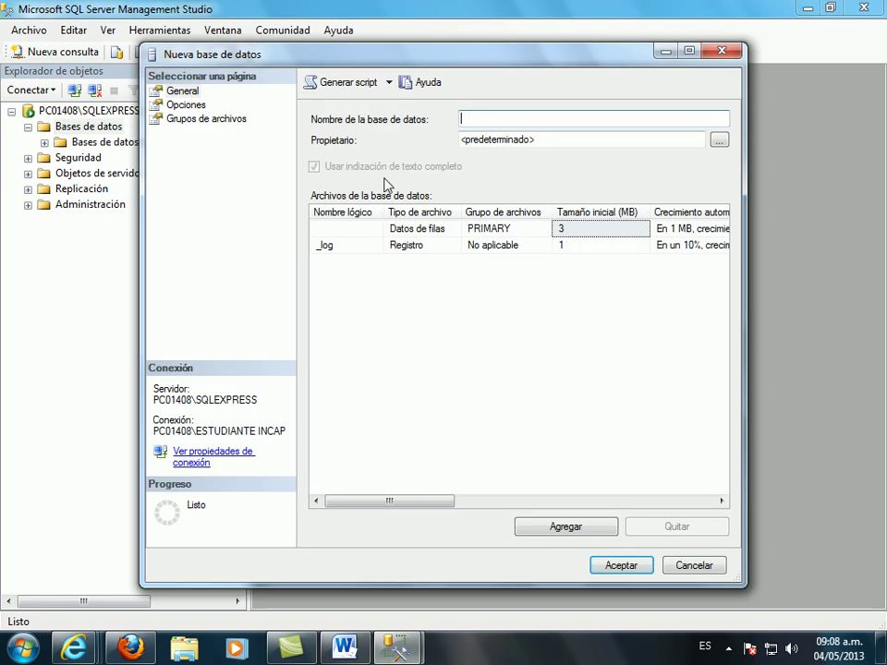
{"action": "type", "text": "unipf"}
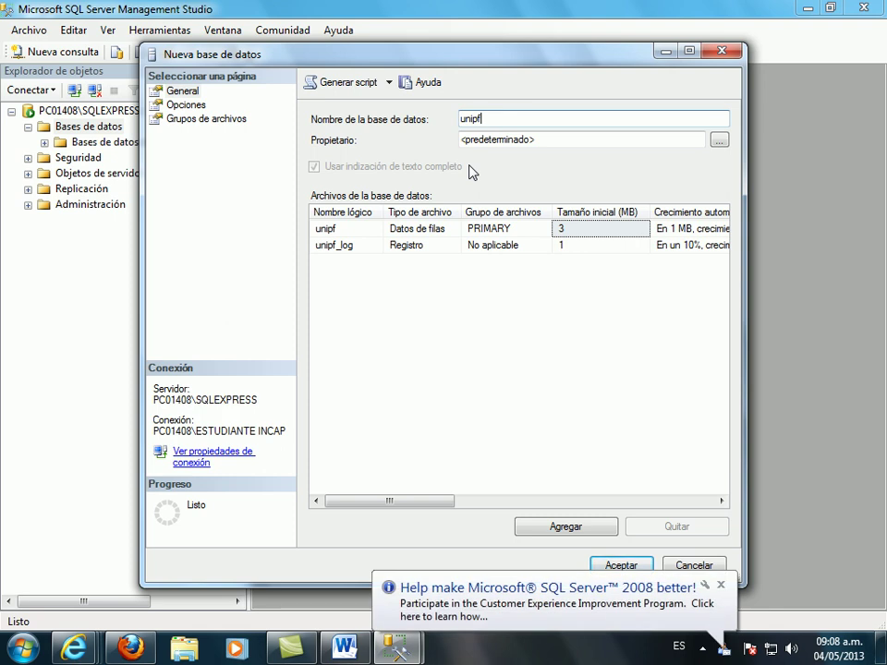
{"action": "left_click", "coordinate": [720, 140]}
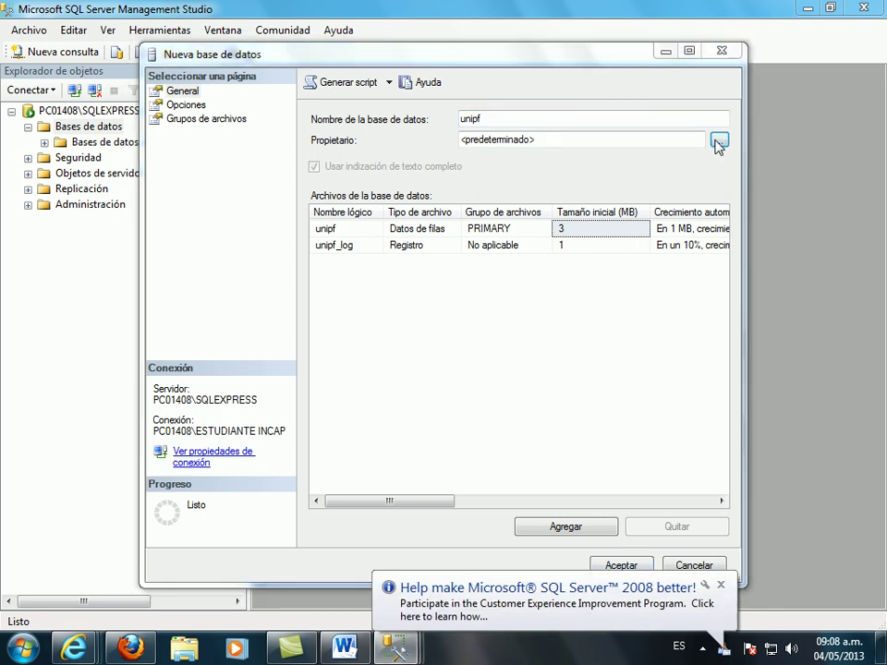
- Choose the NT AUTHORITY\SYSTEM and sa logins as the unipf database owner
{"action": "left_click", "coordinate": [434, 262]}
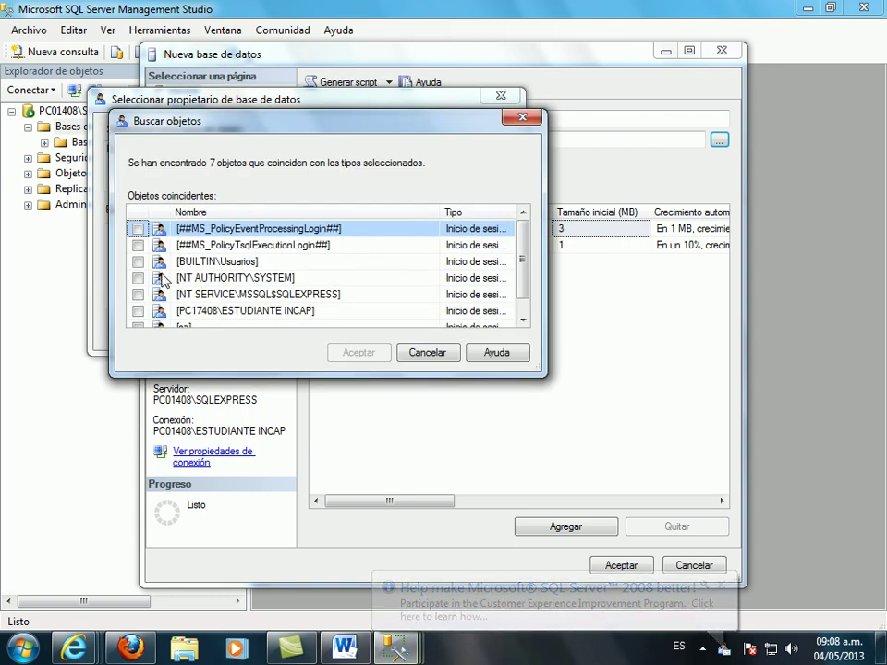
{"action": "left_click", "coordinate": [138, 279]}
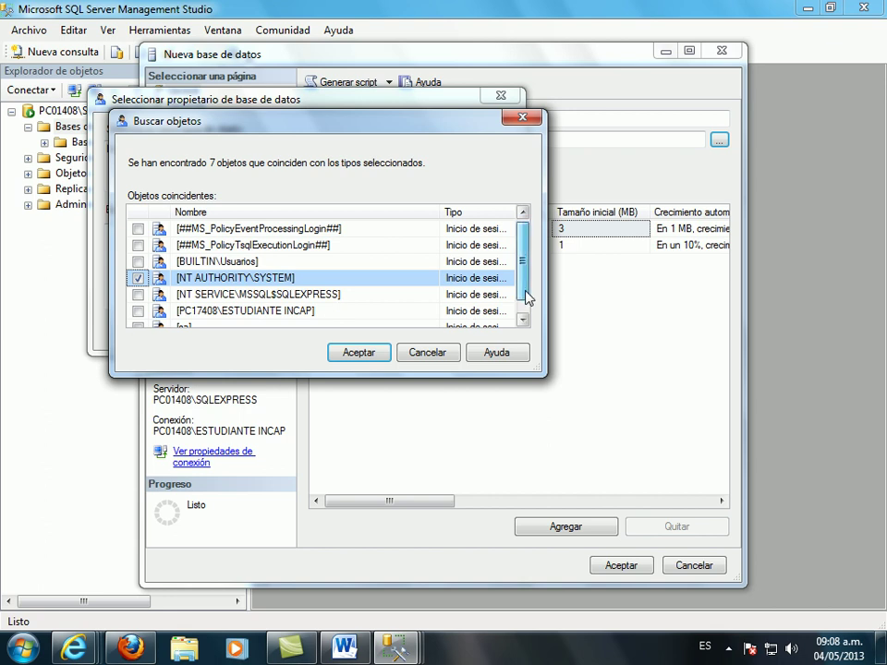
{"action": "scroll", "coordinate": [525, 291], "scroll_direction": "down", "scroll_amount": 1}
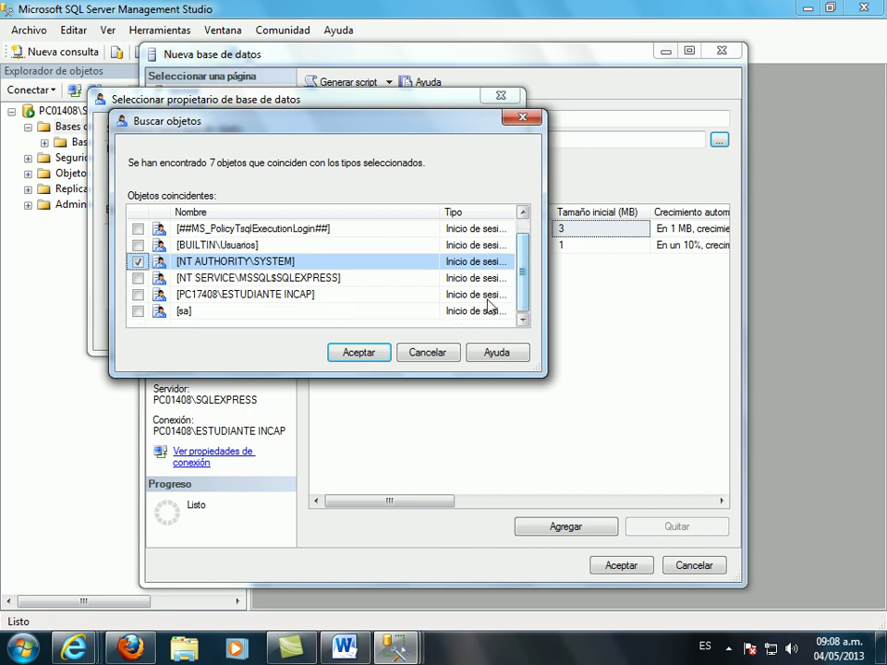
{"action": "left_click", "coordinate": [139, 312]}
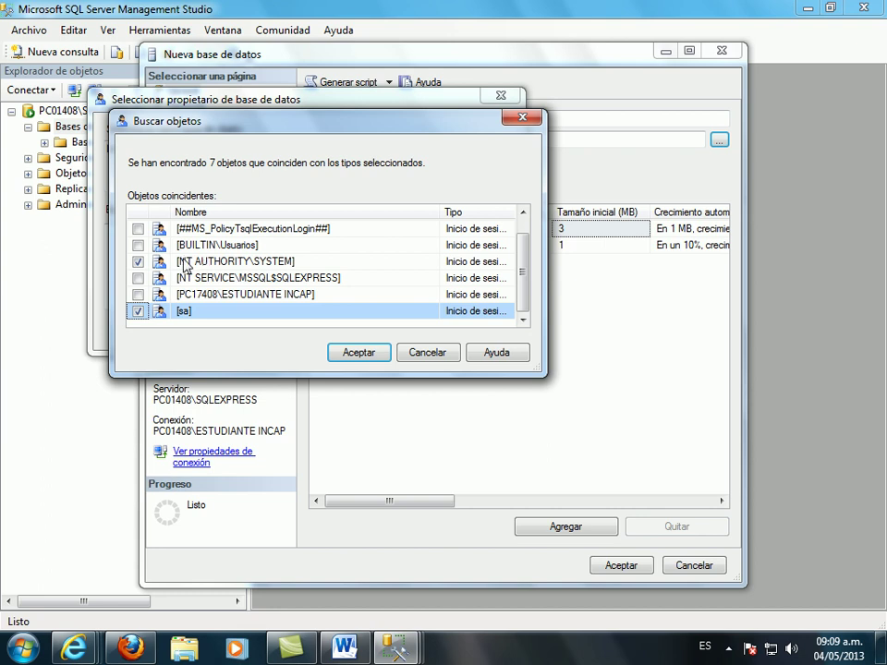
{"action": "left_click", "coordinate": [239, 269]}
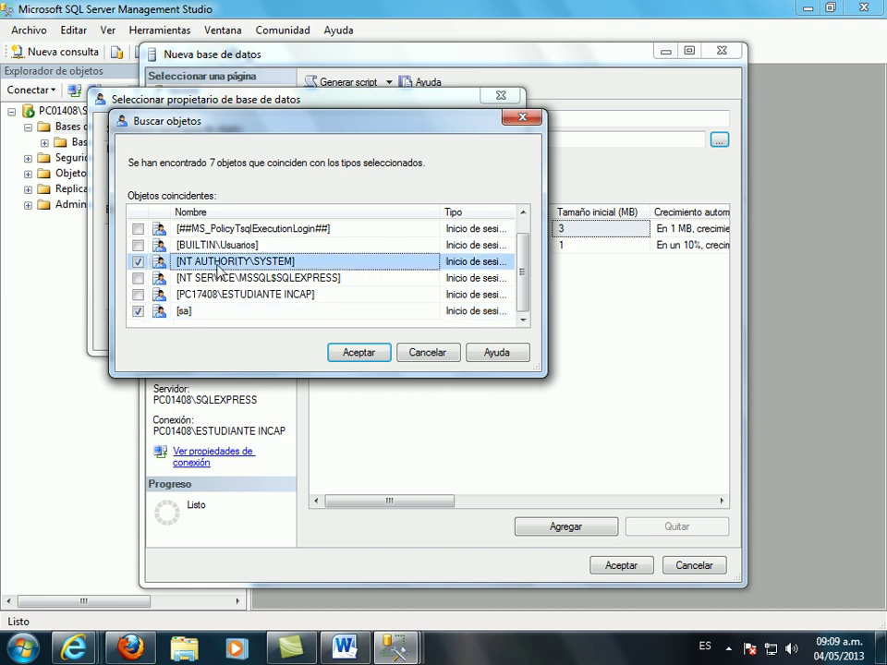
{"action": "left_click", "coordinate": [222, 314]}
{"action": "left_click", "coordinate": [221, 266]}
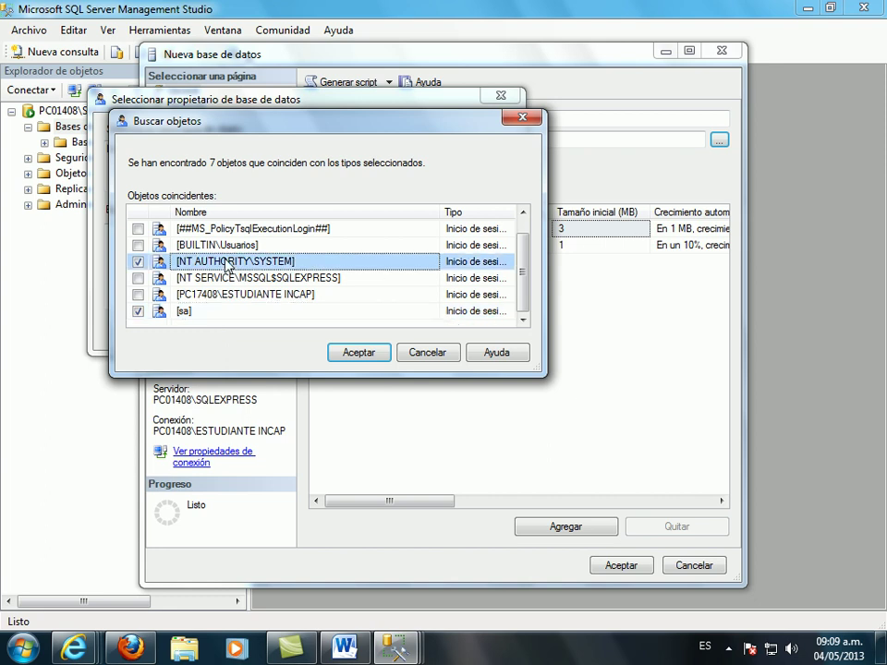
{"action": "left_click", "coordinate": [221, 313]}
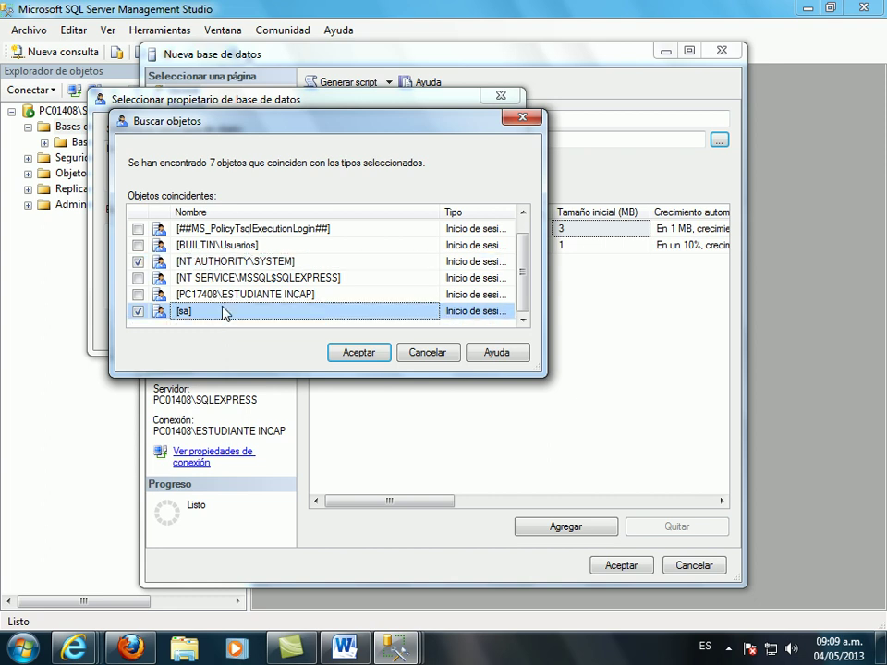
{"action": "left_click", "coordinate": [353, 353]}
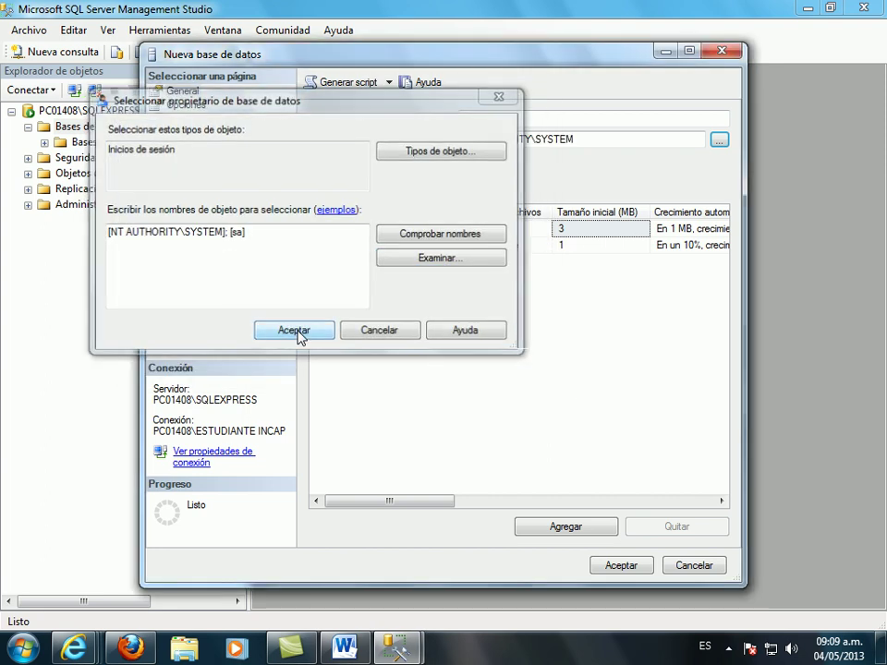
{"action": "left_click", "coordinate": [296, 335]}
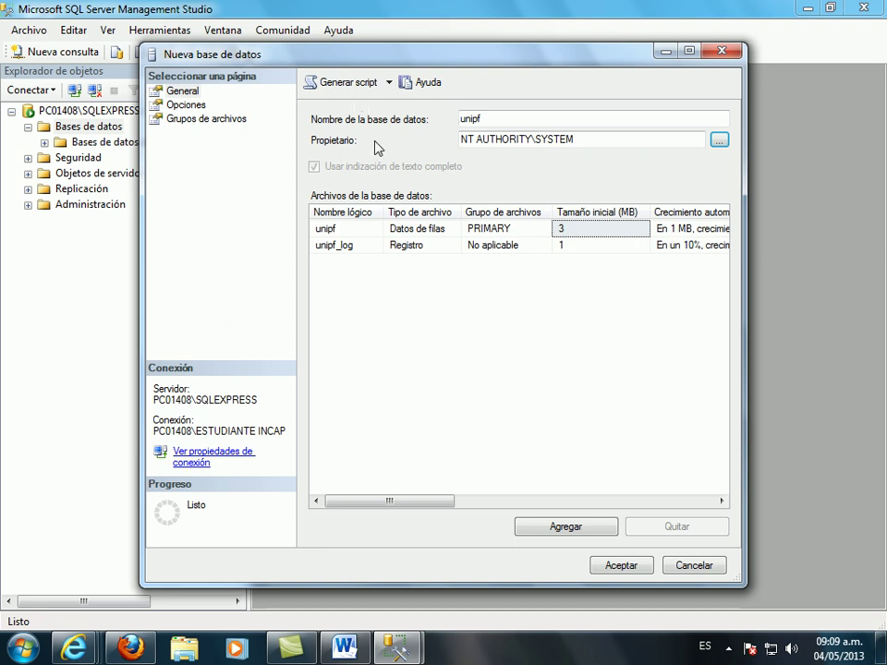
- Set the unipf data file's initial size to 1024 MB and create the database
{"action": "left_click", "coordinate": [608, 228]}
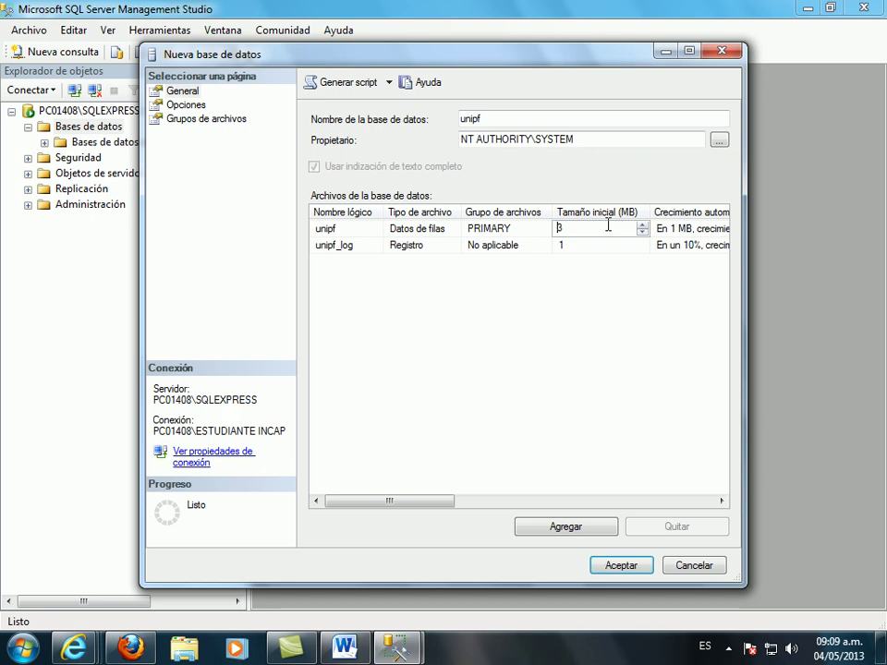
{"action": "key", "text": "BackSpace"}
{"action": "type", "text": "1024"}
{"action": "left_click", "coordinate": [621, 567]}
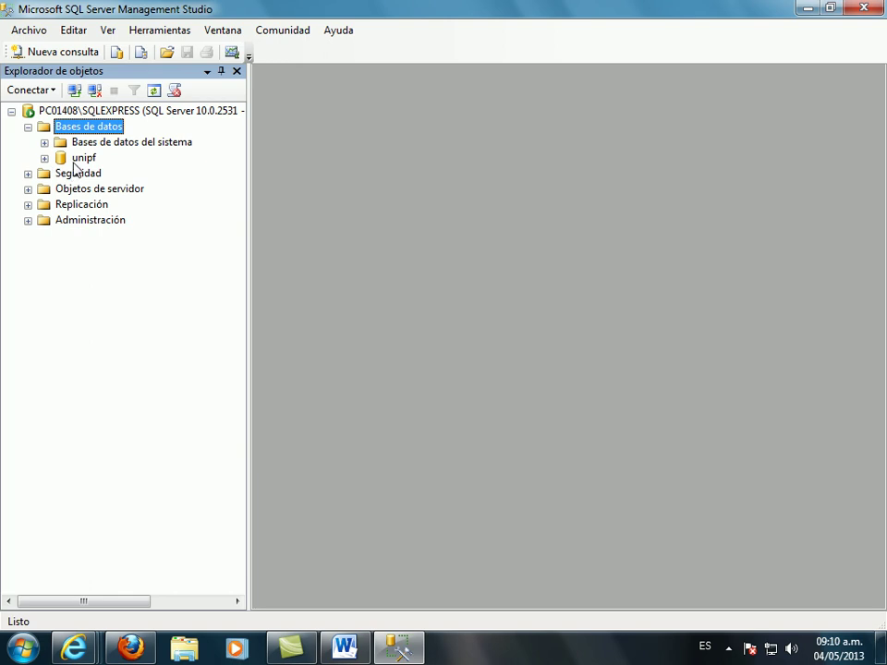
{"action": "left_click", "coordinate": [43, 158]}
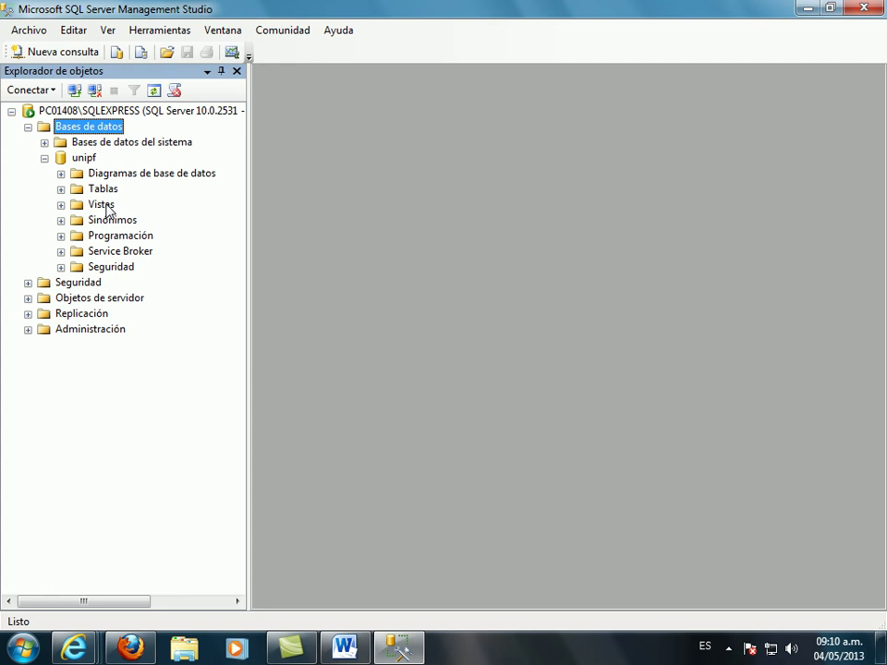
- Open a new table designer from the Tablas folder of unipf
{"action": "right_click", "coordinate": [101, 190]}
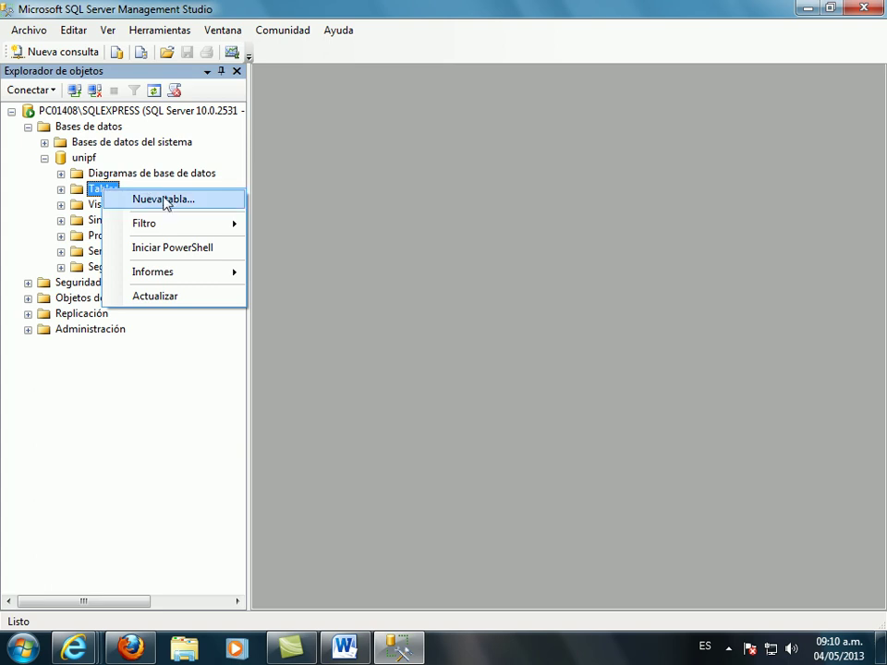
{"action": "left_click", "coordinate": [165, 201]}
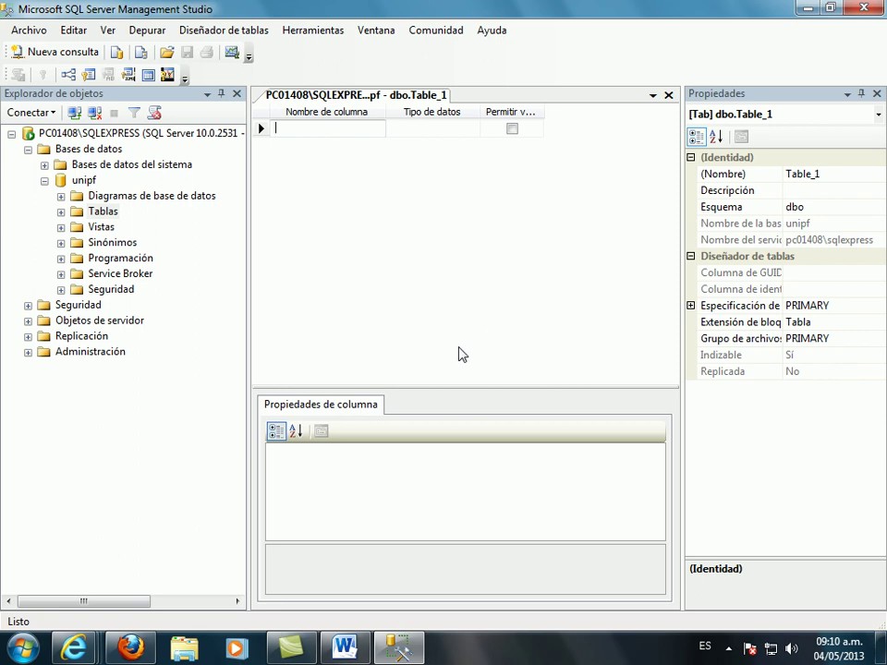
- Name the table's first column cod_proveedor
{"action": "type", "text": "id"}
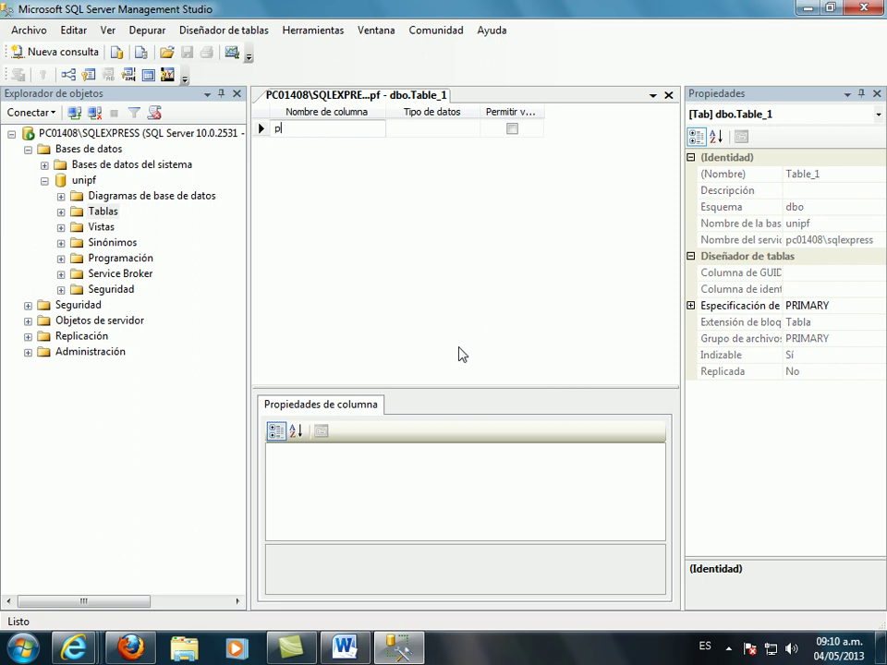
{"action": "key", "text": "BackSpace"}
{"action": "key", "text": "BackSpace"}
{"action": "type", "text": "cod"}
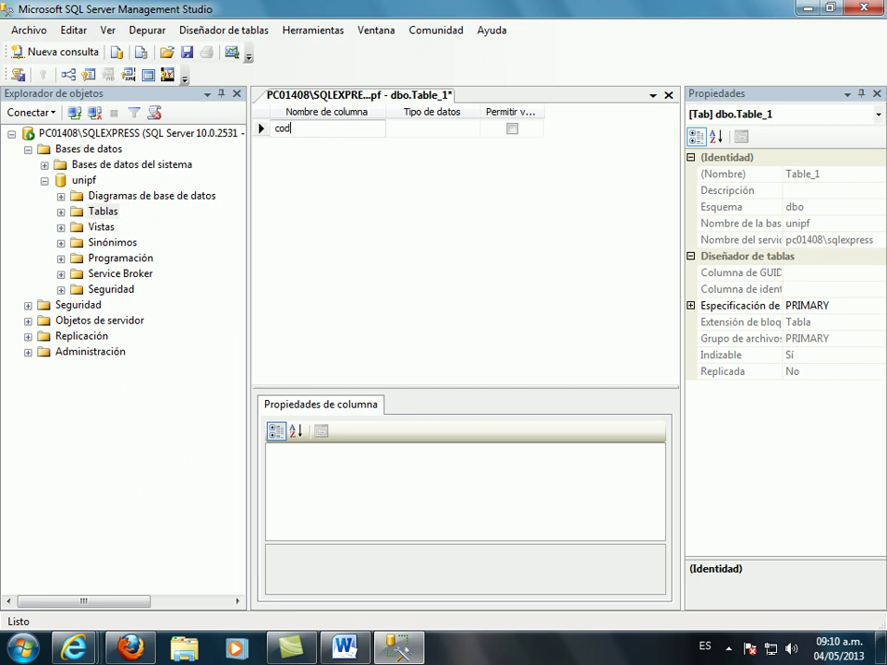
{"action": "type", "text": "_proveedor"}
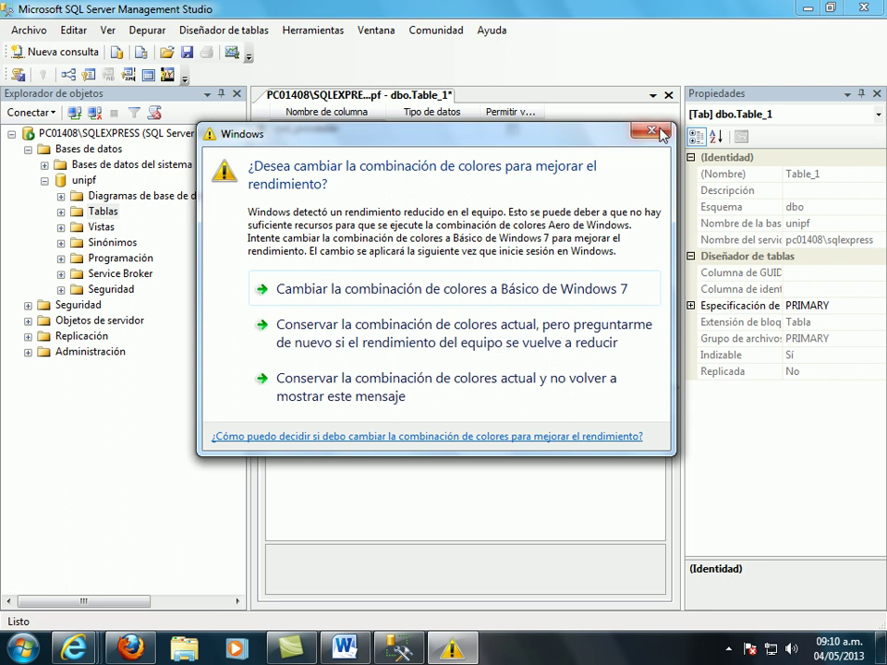
{"action": "left_click", "coordinate": [660, 131]}
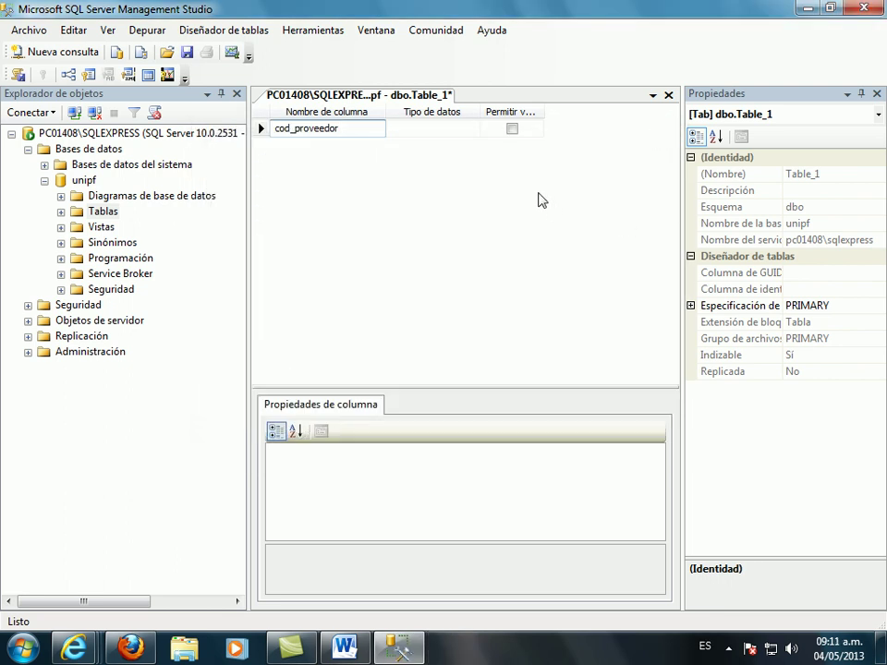
- Set cod_proveedor's data type to nvarchar(5)
{"action": "left_click", "coordinate": [469, 133]}
{"action": "left_click", "coordinate": [472, 131]}
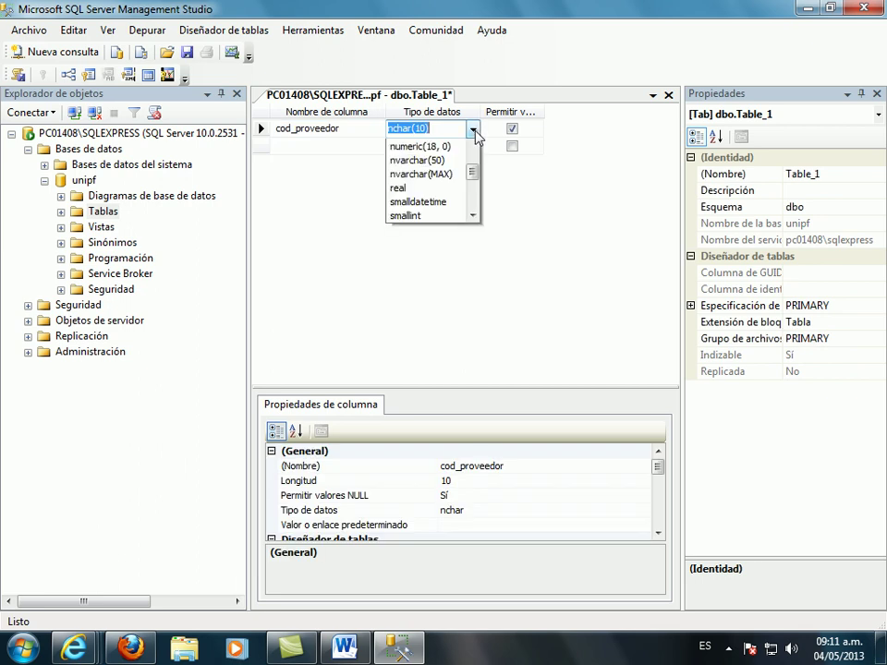
{"action": "left_click_drag", "start_coordinate": [479, 205], "coordinate": [474, 204]}
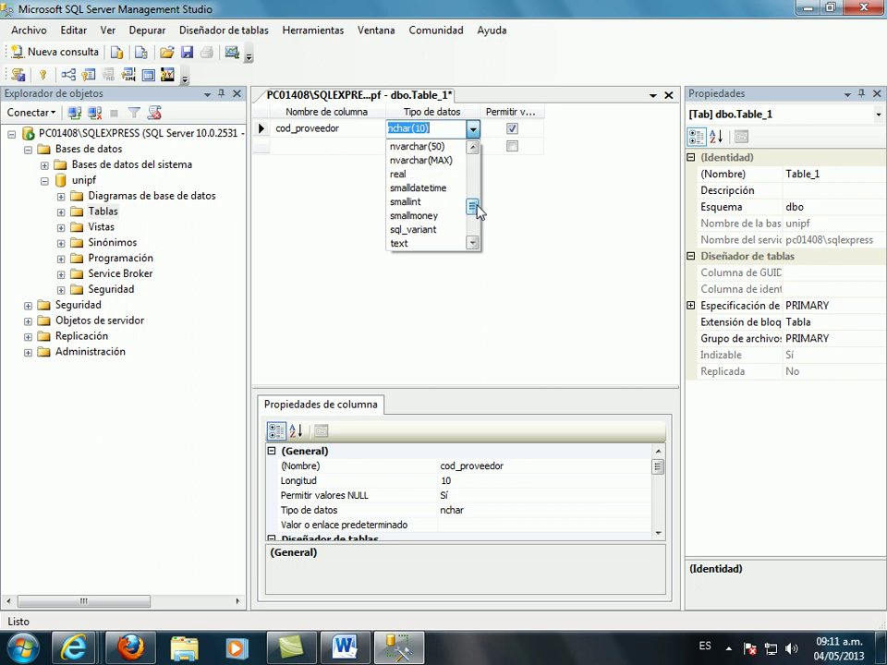
{"action": "left_click", "coordinate": [406, 150]}
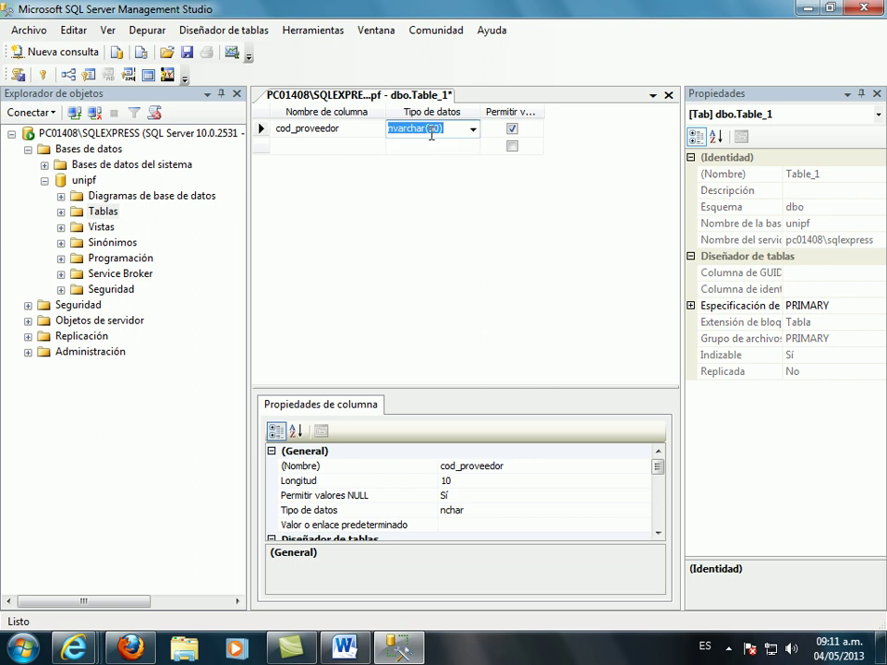
{"action": "left_click", "coordinate": [431, 132]}
{"action": "key", "text": "Delete"}
{"action": "key", "text": "Delete"}
{"action": "type", "text": ")"}
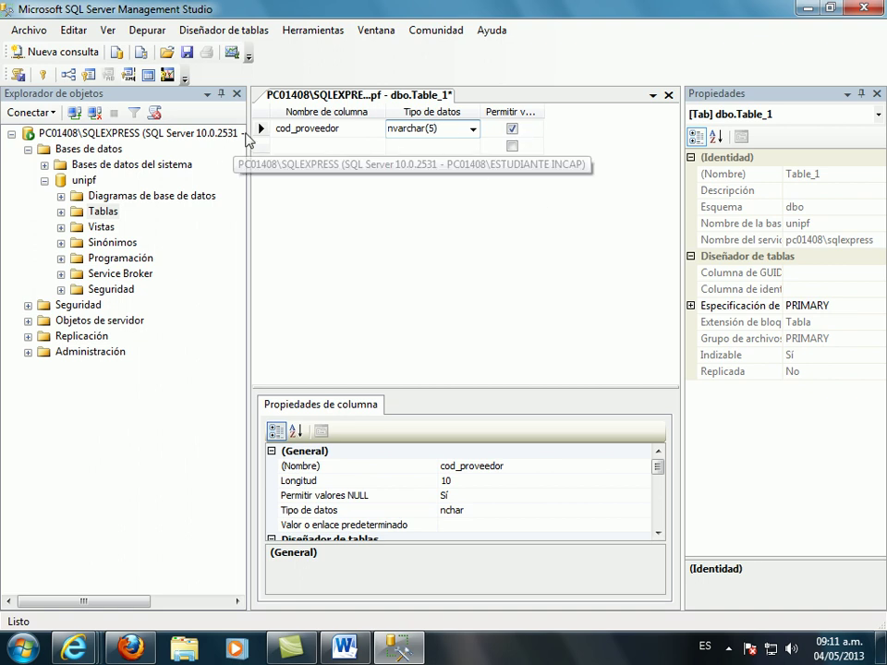
{"action": "left_click", "coordinate": [260, 130]}
- Set cod_proveedor as the table's primary key
{"action": "right_click", "coordinate": [260, 131]}
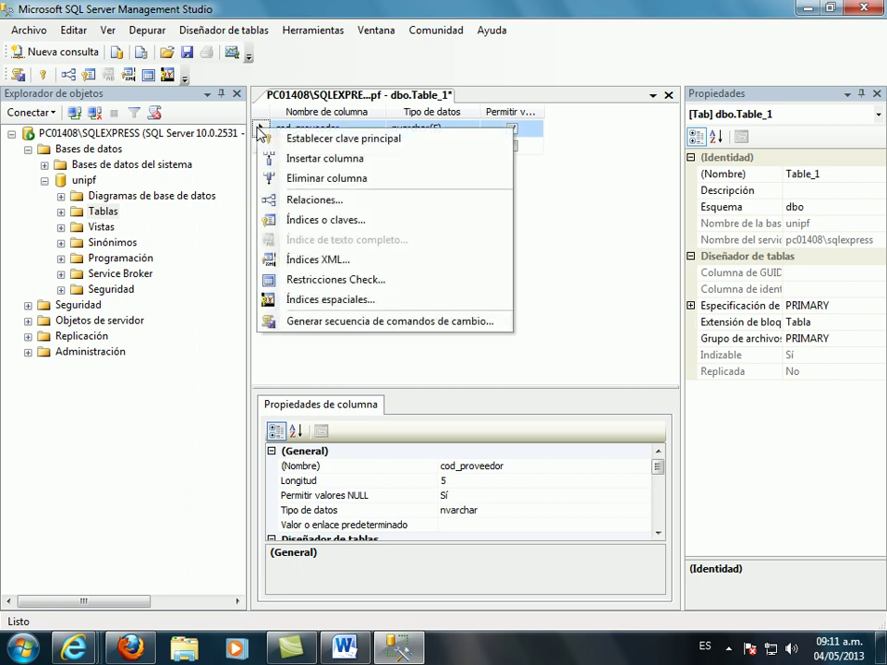
{"action": "left_click", "coordinate": [330, 139]}
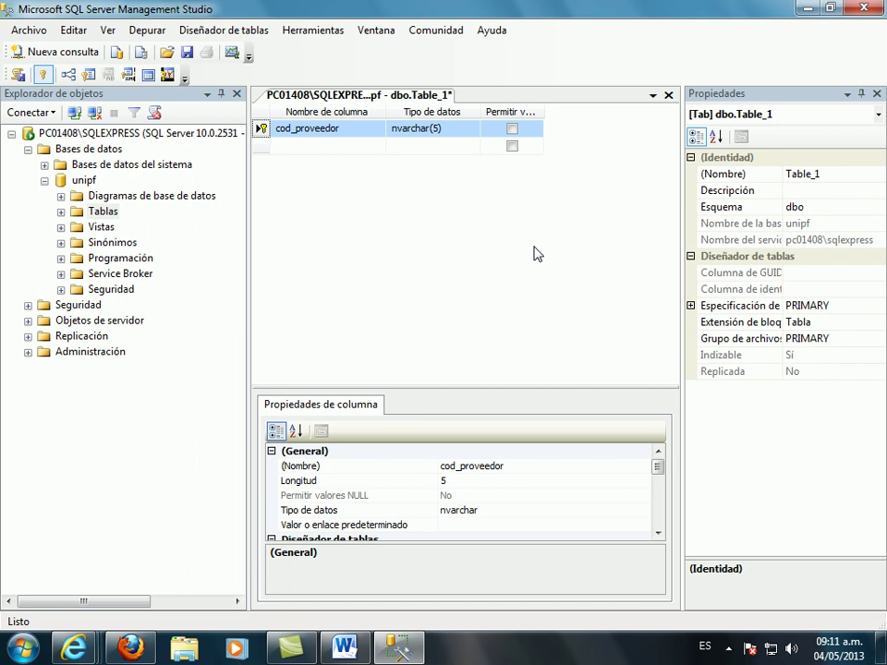
{"action": "left_click", "coordinate": [349, 147]}
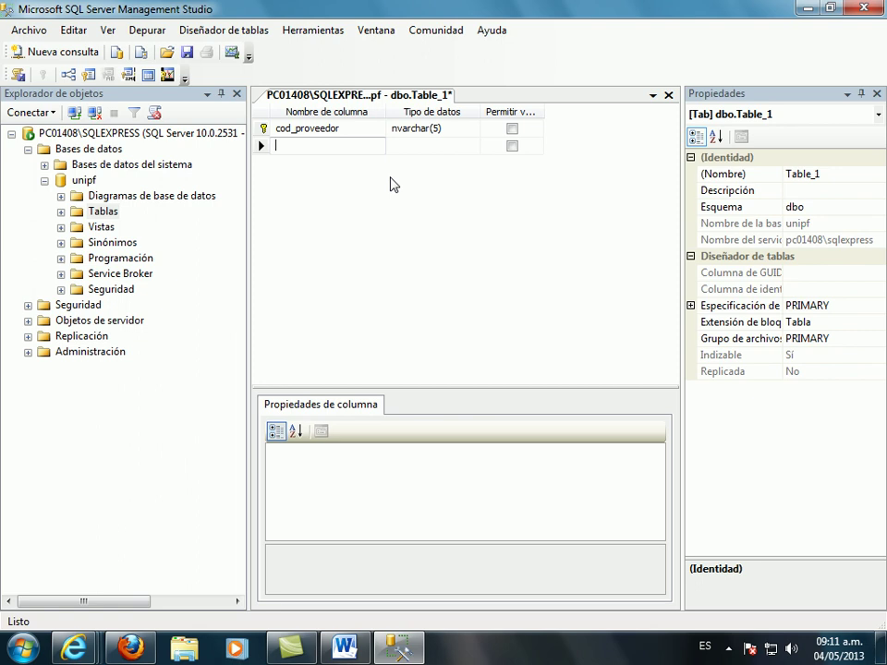
- Add a razo_social column of type varchar(30) that disallows NULL values
{"action": "type", "text": "razo_"}
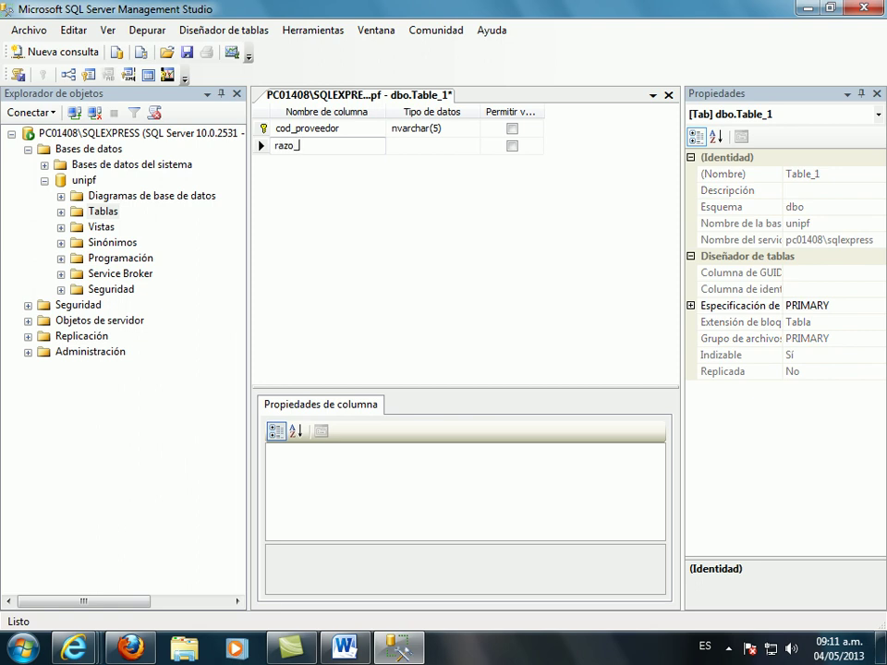
{"action": "type", "text": "social"}
{"action": "left_click", "coordinate": [461, 146]}
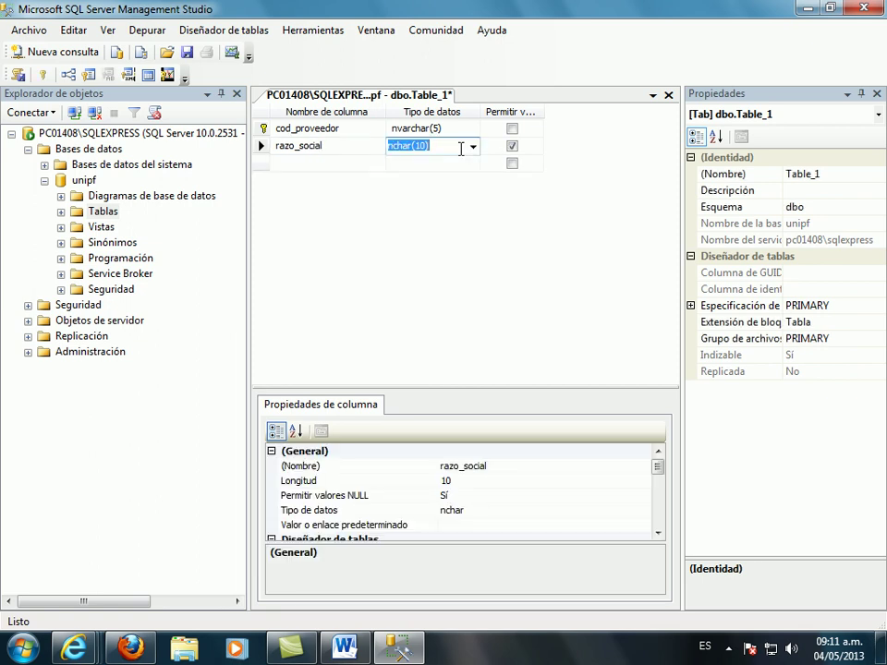
{"action": "type", "text": "va"}
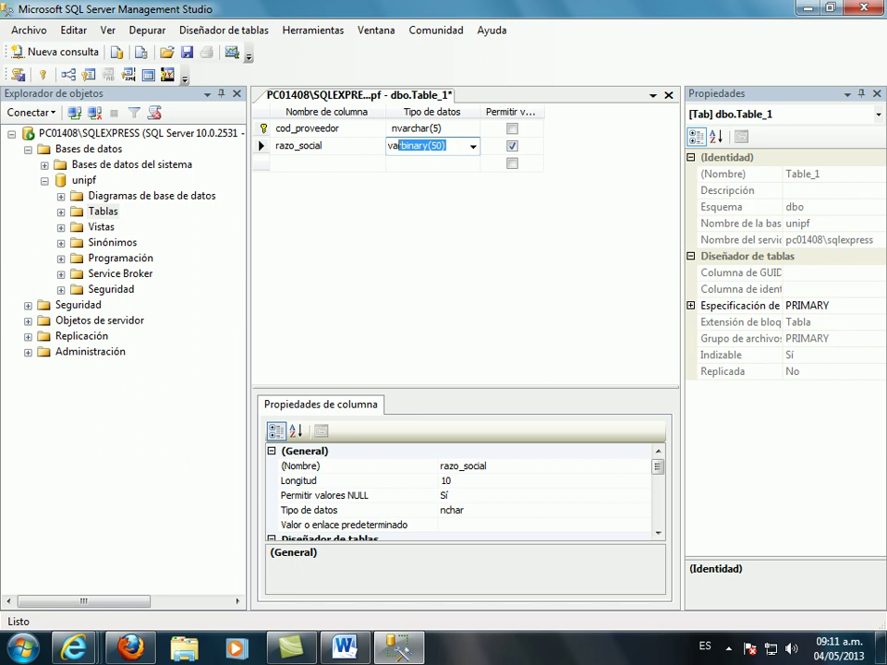
{"action": "type", "text": "rchar(50)"}
{"action": "key", "text": "Left"}
{"action": "key", "text": "BackSpace"}
{"action": "key", "text": "BackSpace"}
{"action": "type", "text": "30"}
{"action": "left_click", "coordinate": [513, 147]}
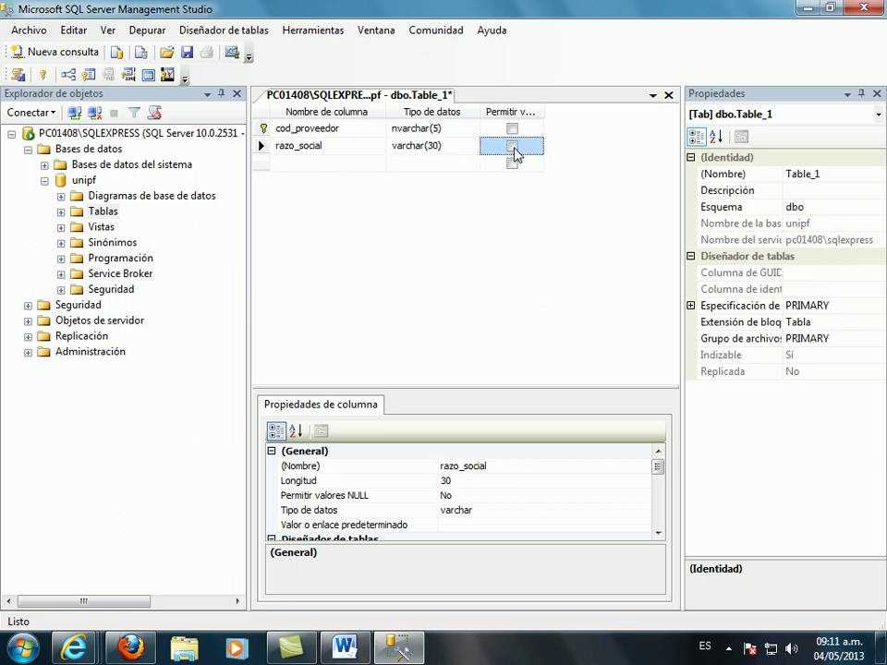
- Add a direccion column of type varchar(40) that disallows NULL values
{"action": "left_click", "coordinate": [355, 164]}
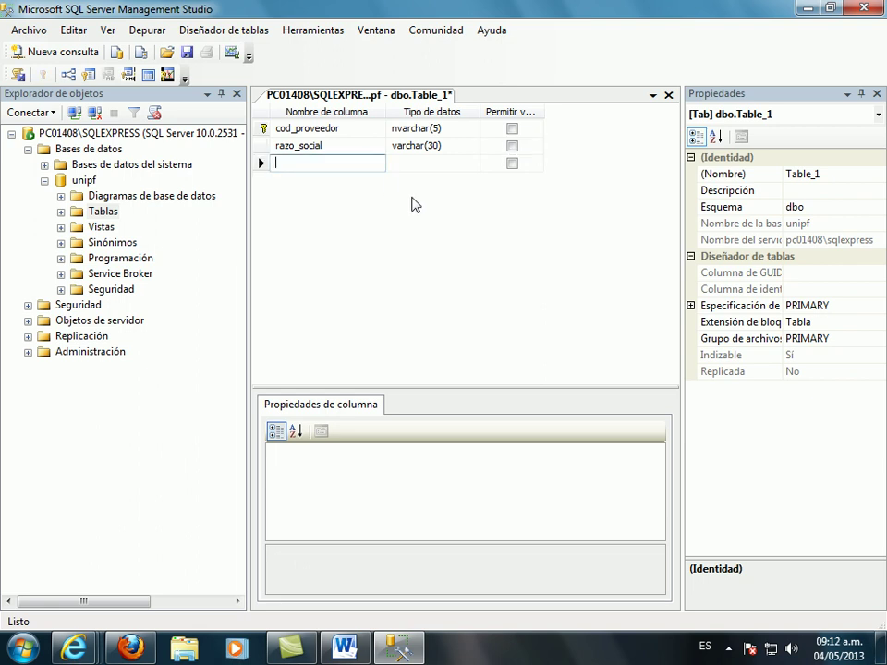
{"action": "type", "text": "direccion"}
{"action": "key", "text": "Tab"}
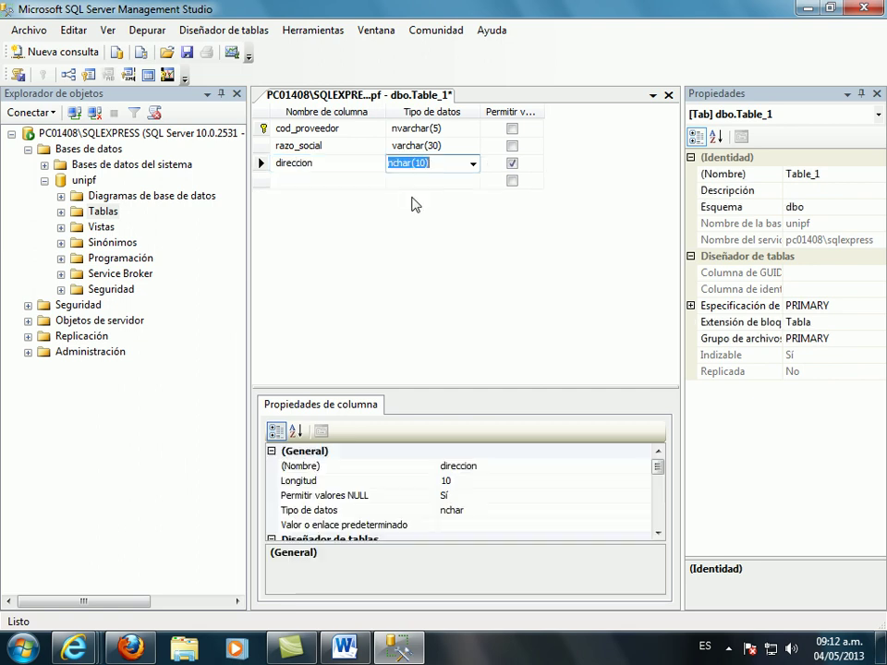
{"action": "type", "text": "var"}
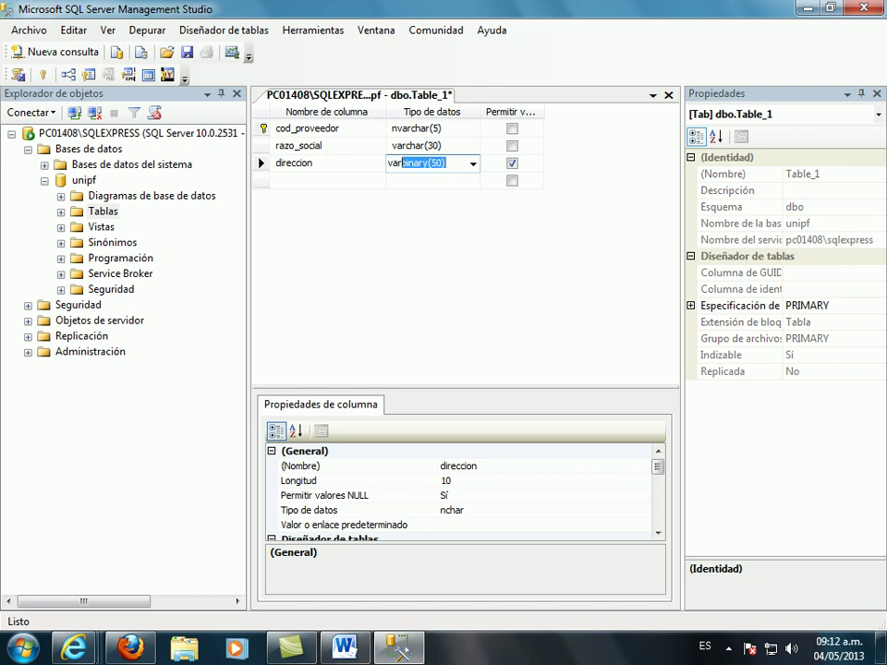
{"action": "type", "text": "char"}
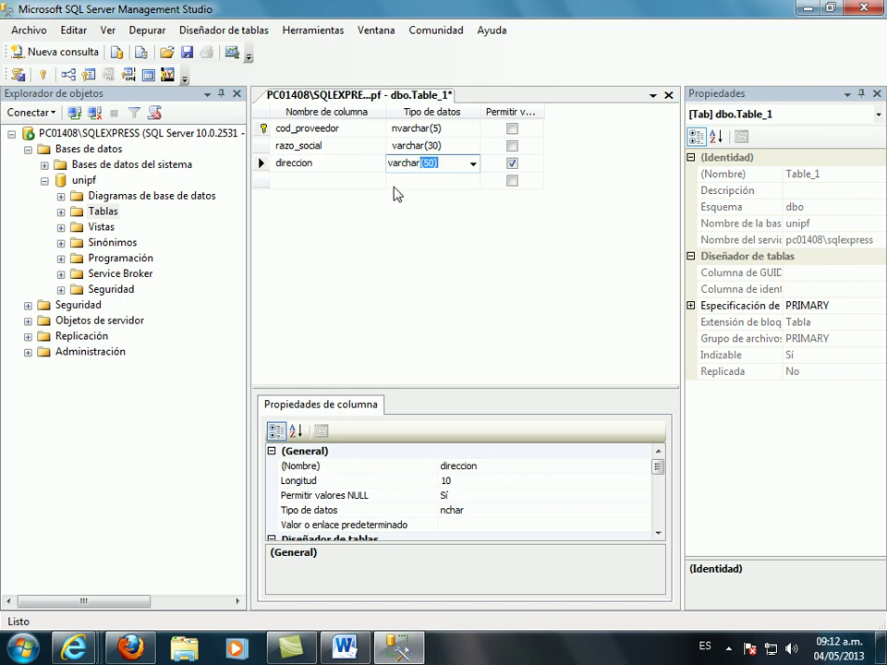
{"action": "type", "text": "3"}
{"action": "type", "text": "0"}
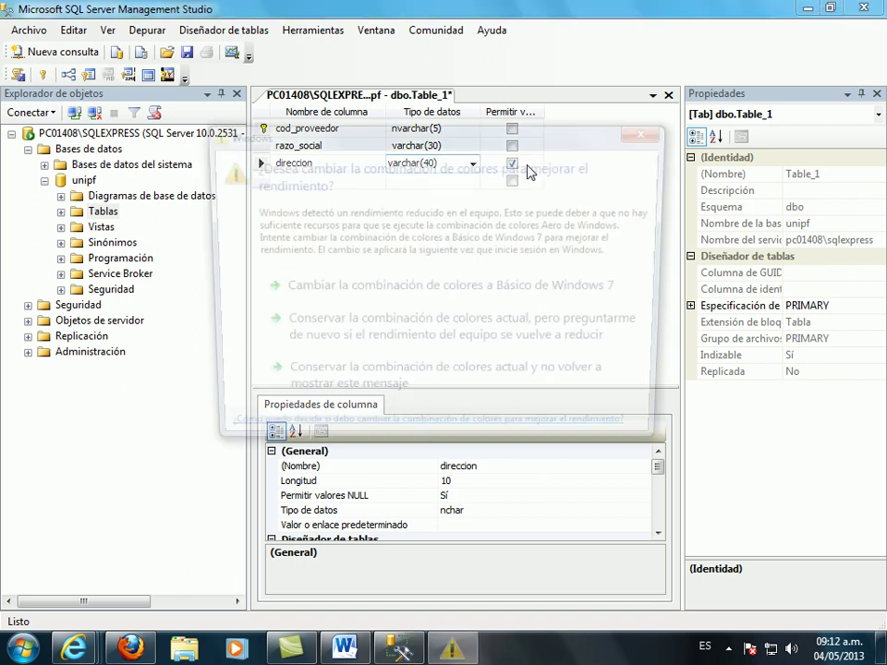
{"action": "left_click", "coordinate": [652, 131]}
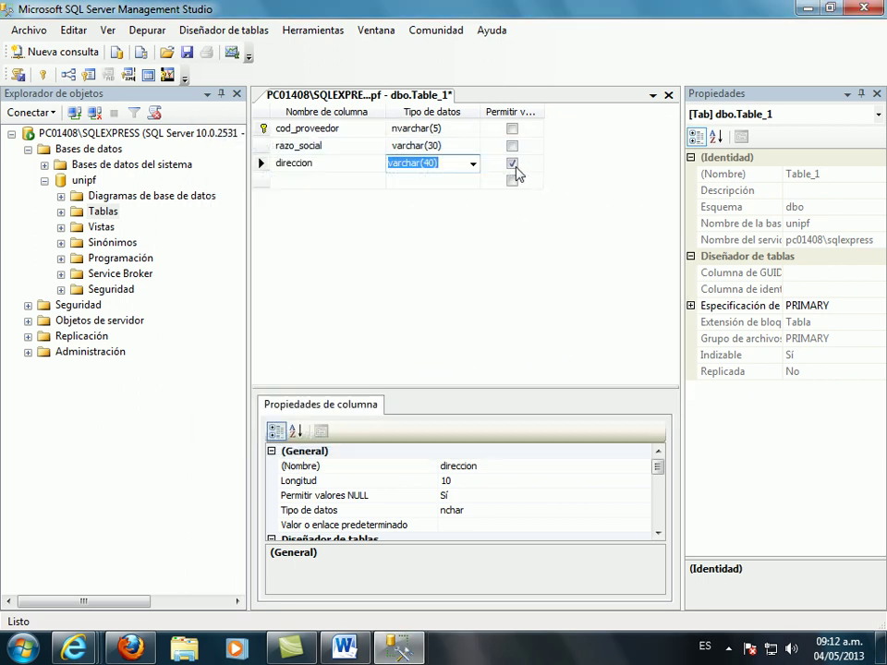
{"action": "left_click", "coordinate": [512, 163]}
{"action": "left_click", "coordinate": [346, 185]}
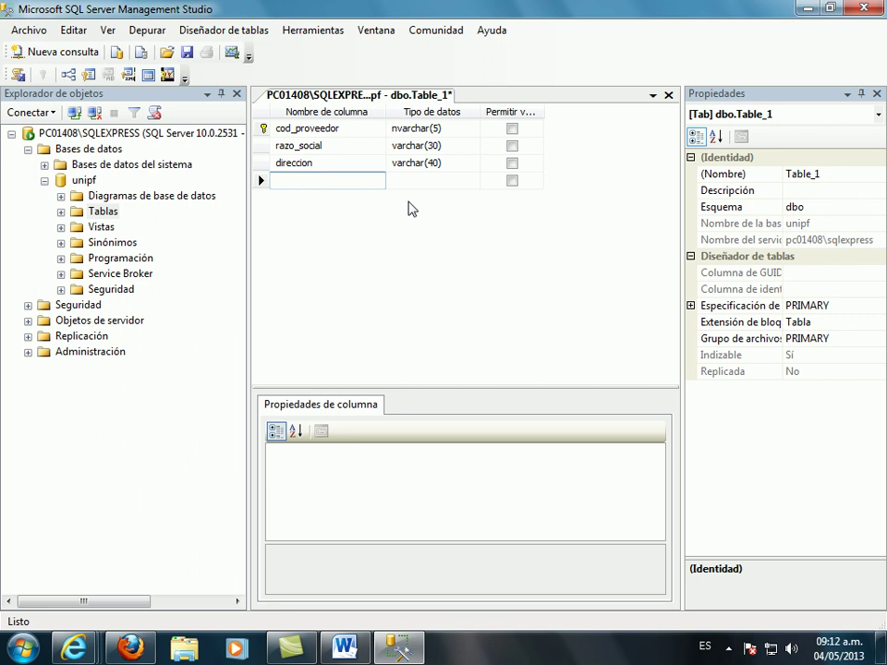
- Define the tel column as varchar(20) with NULL values disallowed
{"action": "type", "text": "te"}
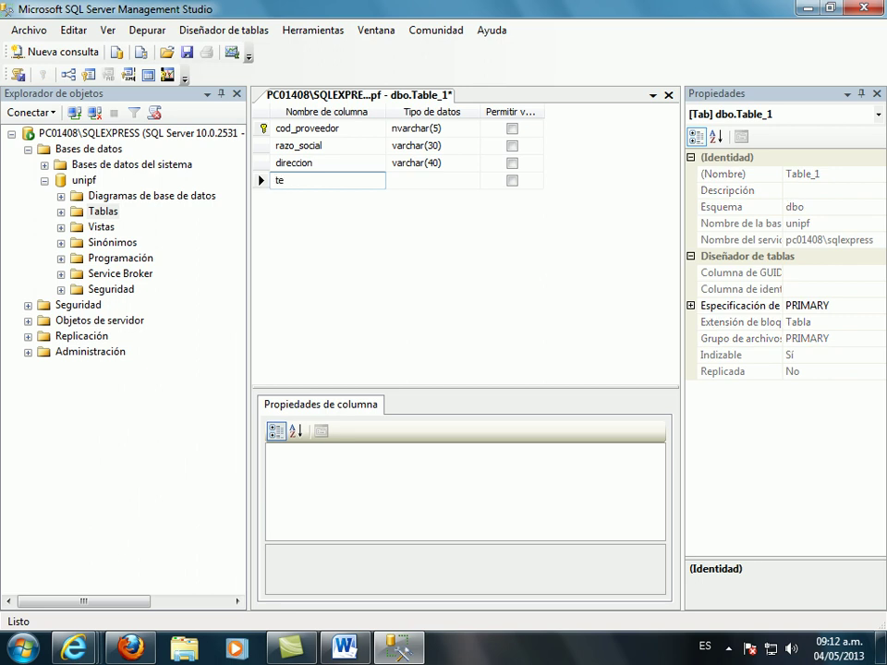
{"action": "type", "text": "l"}
{"action": "key", "text": "Tab"}
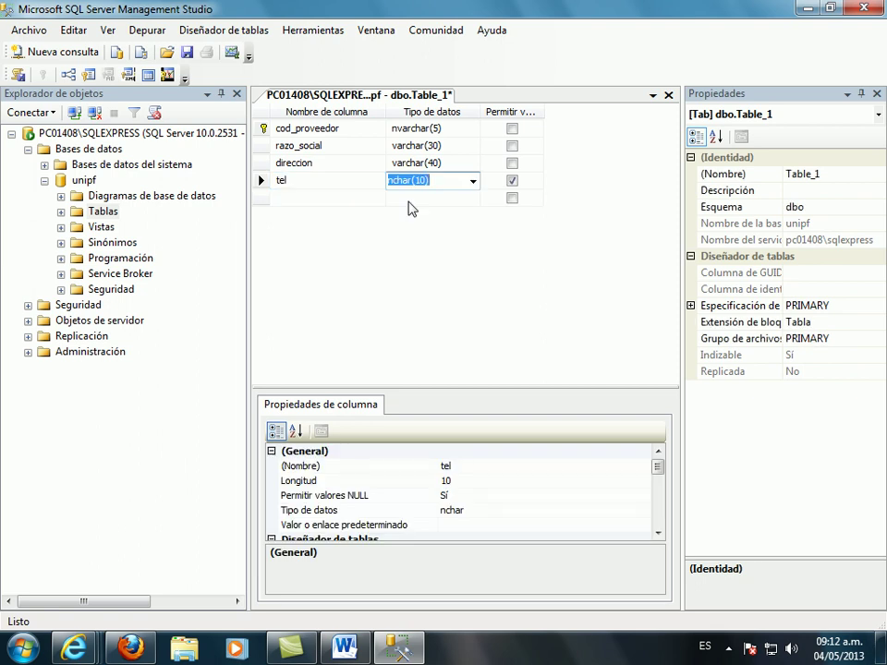
{"action": "type", "text": "varchar"}
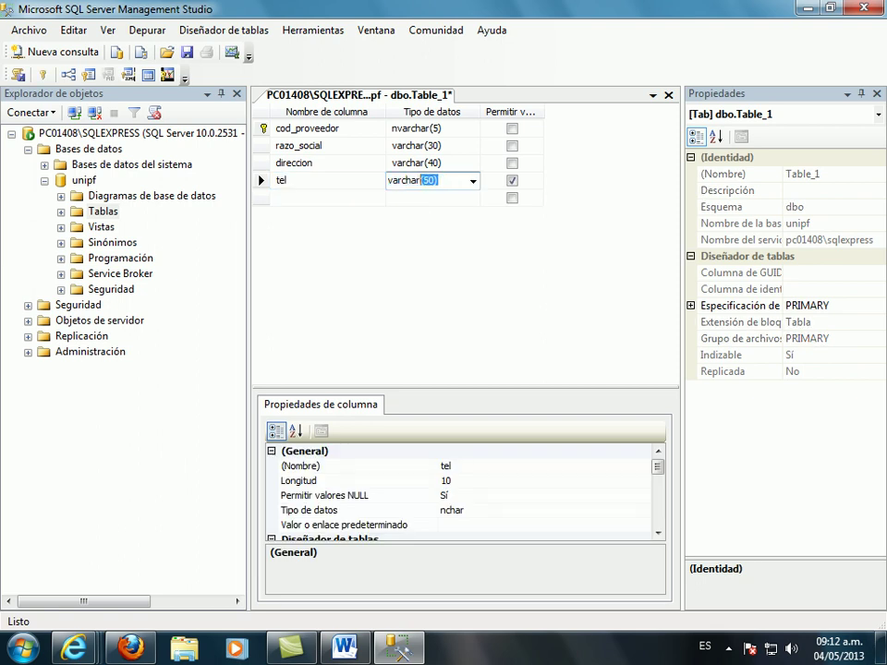
{"action": "key", "text": "Right"}
{"action": "type", "text": "20"}
{"action": "key", "text": "Delete"}
{"action": "key", "text": "Delete"}
{"action": "left_click", "coordinate": [512, 181]}
- Add a celu column as varchar(20) that rejects NULLs
{"action": "left_click", "coordinate": [323, 197]}
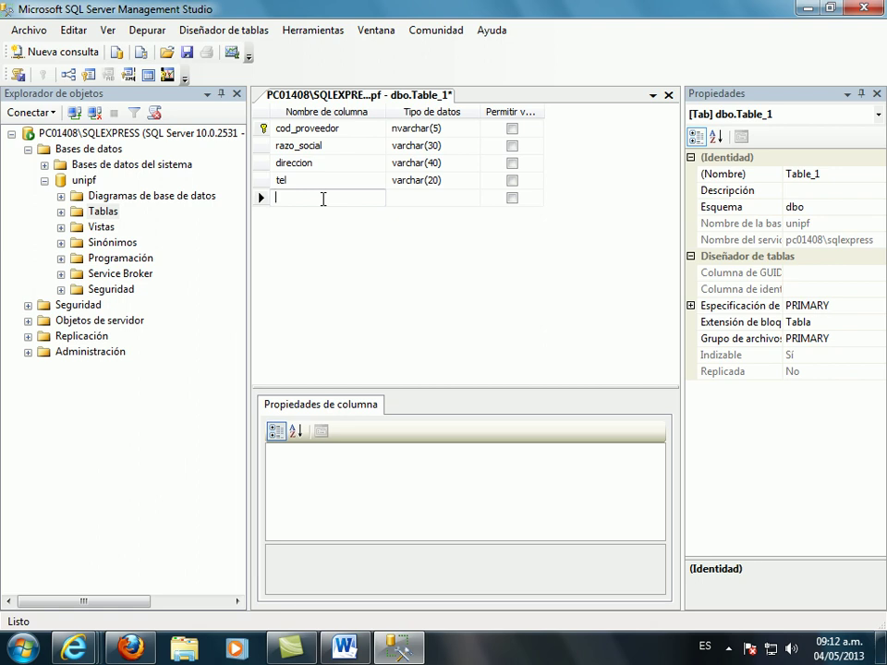
{"action": "type", "text": "celu"}
{"action": "key", "text": "Tab"}
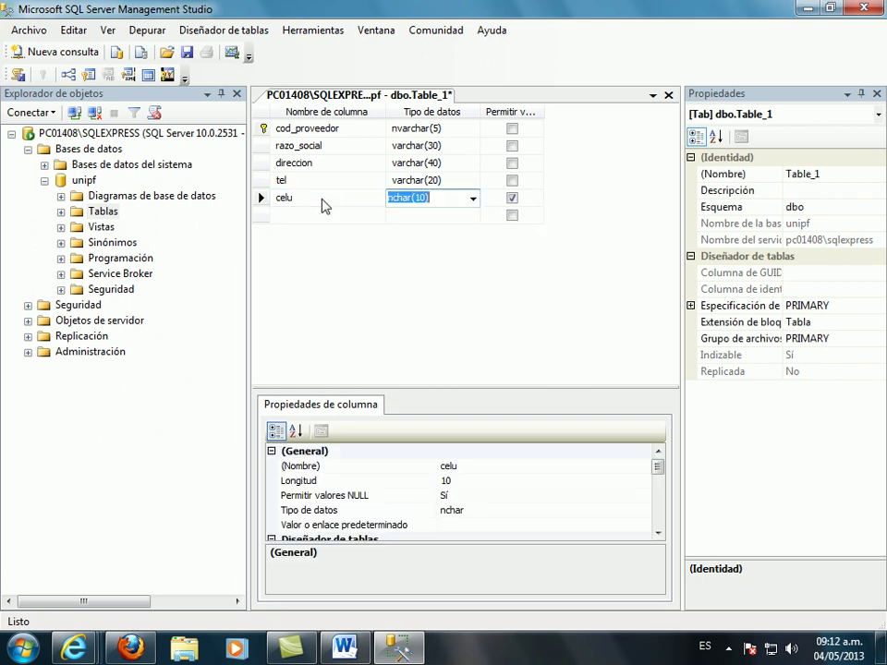
{"action": "type", "text": "varchar("}
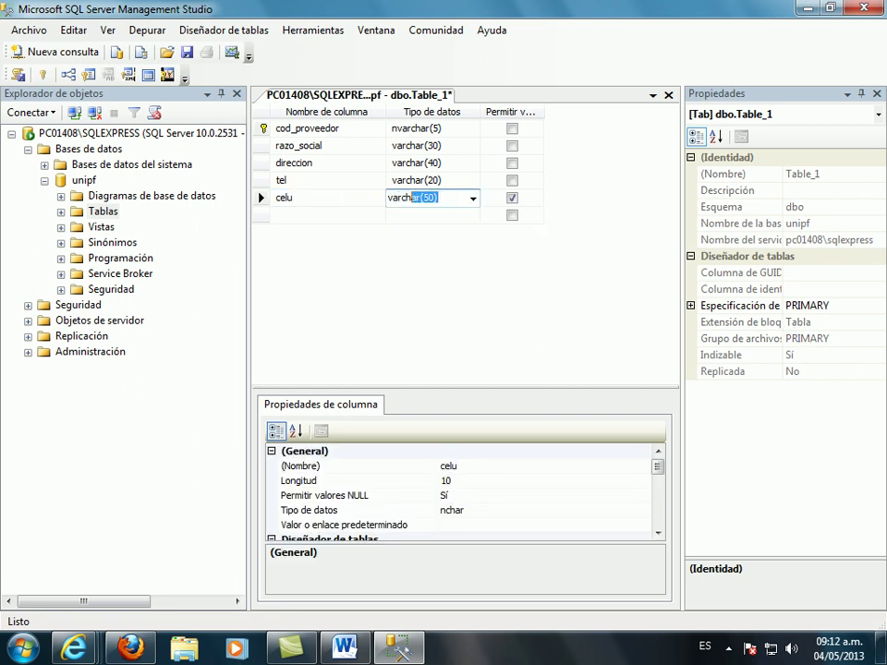
{"action": "type", "text": "50)"}
{"action": "key", "text": "Left"}
{"action": "key", "text": "Left"}
{"action": "key", "text": "Left"}
{"action": "type", "text": "20"}
{"action": "key", "text": "Delete"}
{"action": "key", "text": "Delete"}
{"action": "left_click", "coordinate": [513, 198]}
- Name the next column fax and rename celu to cel
{"action": "left_click", "coordinate": [356, 215]}
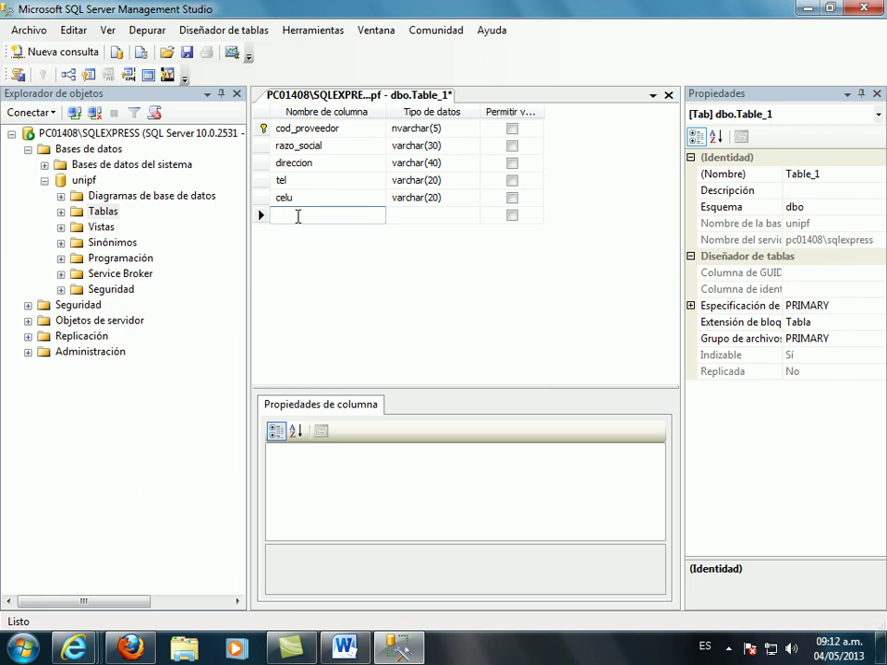
{"action": "type", "text": "fac"}
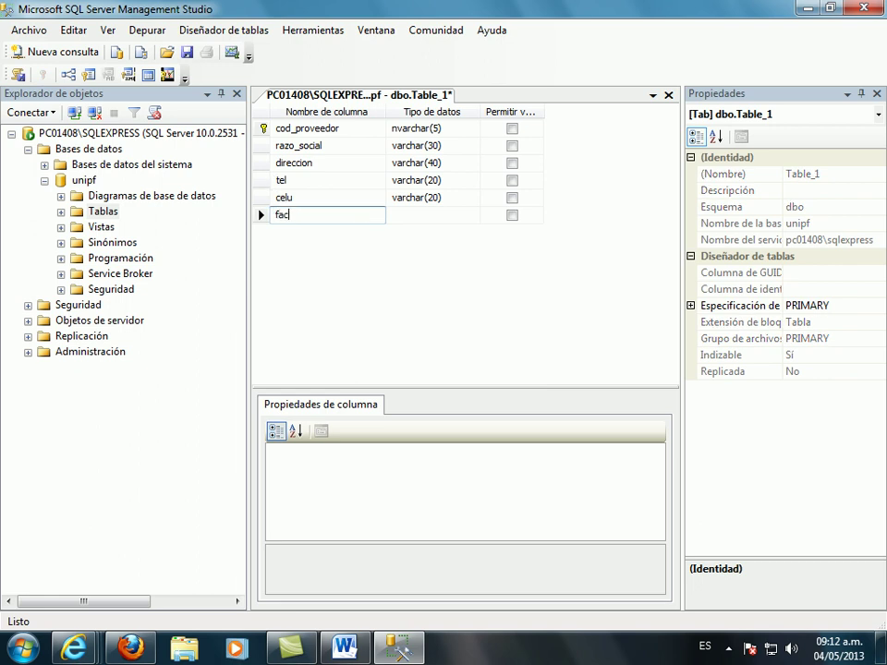
{"action": "key", "text": "BackSpace"}
{"action": "type", "text": "x"}
{"action": "left_click", "coordinate": [315, 198]}
{"action": "key", "text": "BackSpace"}
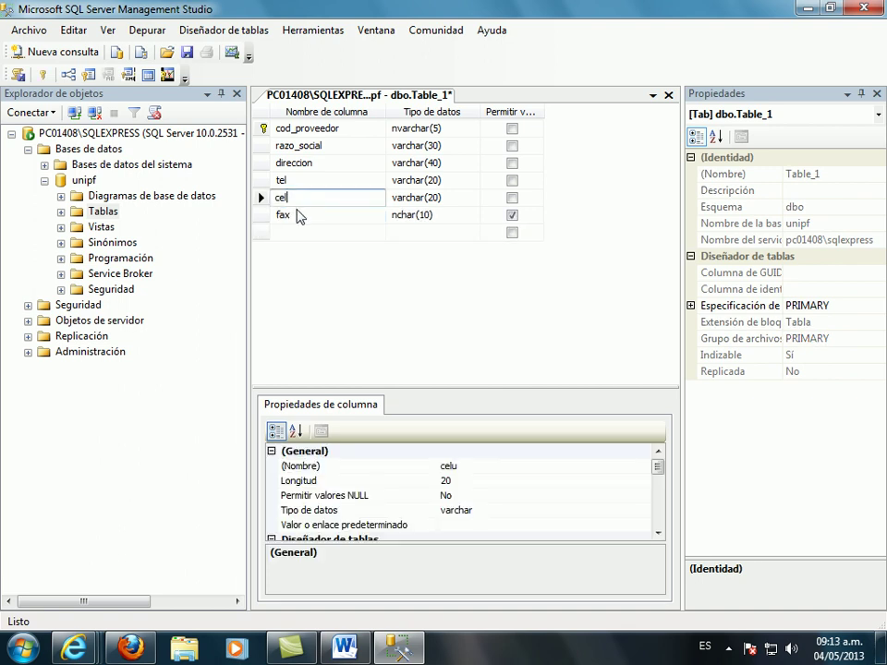
{"action": "key", "text": "Down"}
- Make fax varchar(20) and stop it from accepting NULL values
{"action": "left_click", "coordinate": [439, 218]}
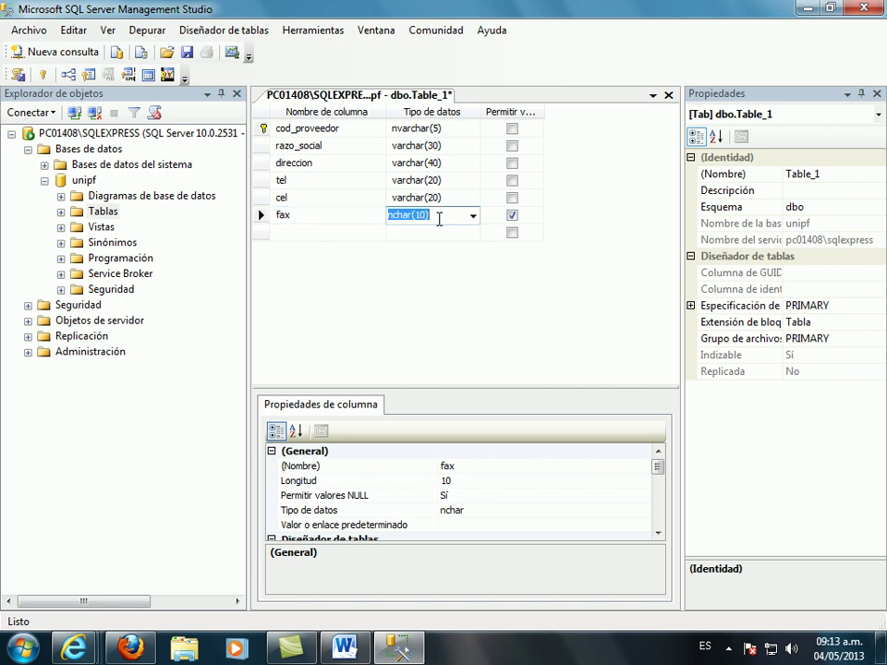
{"action": "type", "text": "varchar"}
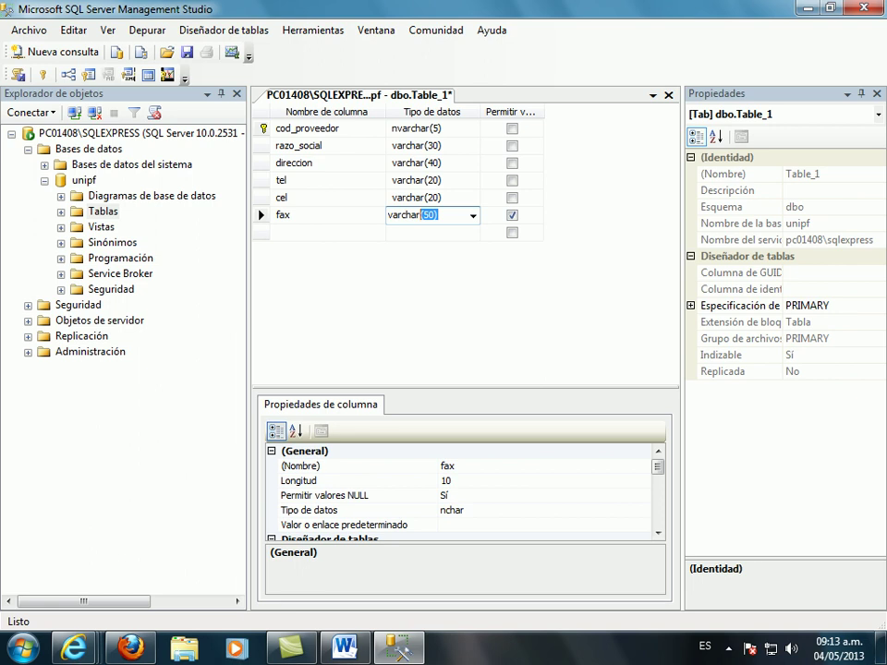
{"action": "left_click", "coordinate": [448, 213]}
{"action": "type", "text": "20"}
{"action": "key", "text": "Return"}
{"action": "left_click", "coordinate": [514, 215]}
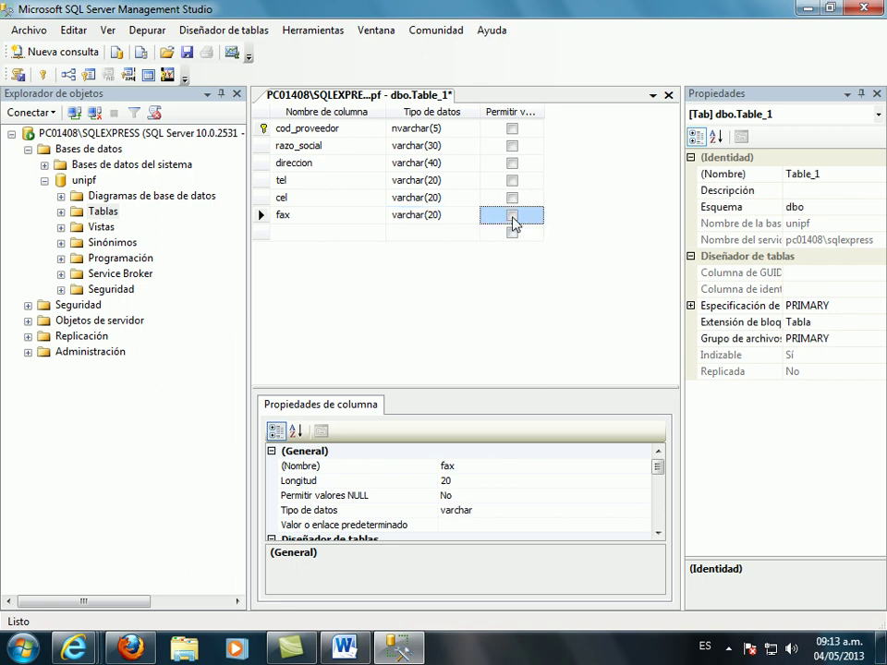
{"action": "left_click", "coordinate": [357, 233]}
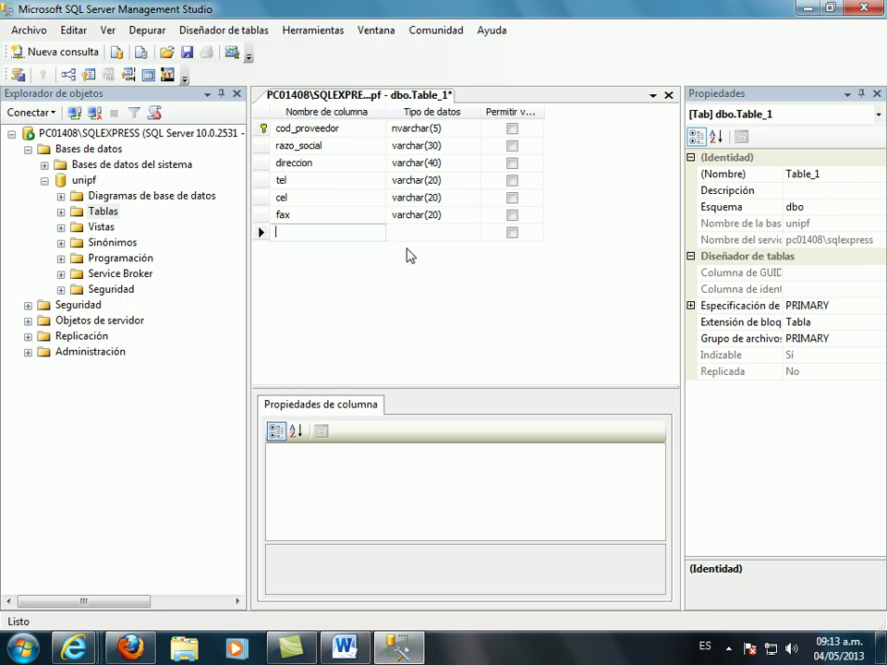
- Add a ciudad column as varchar(20), leaving NULLs allowed
{"action": "type", "text": "ciudad"}
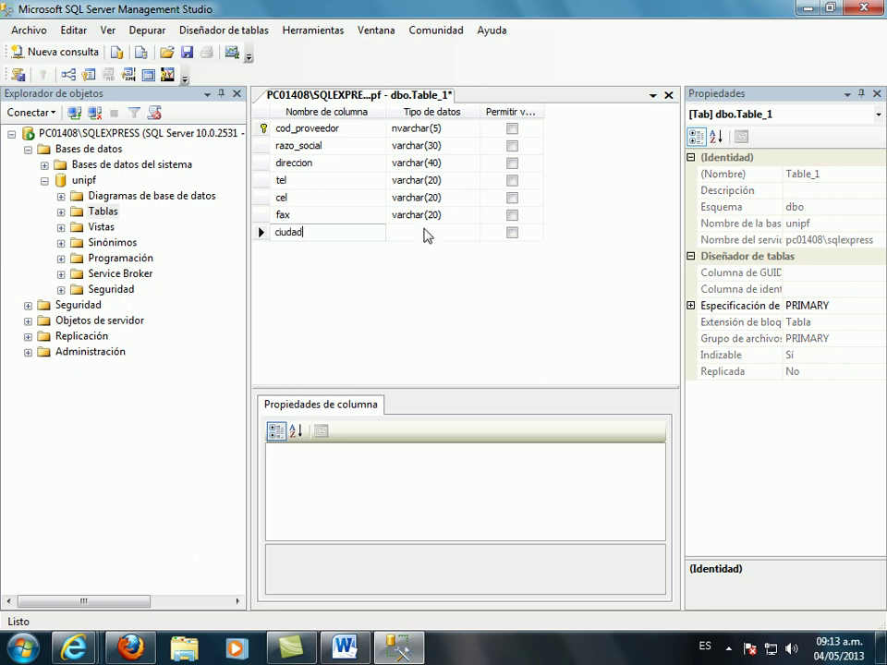
{"action": "left_click", "coordinate": [424, 232]}
{"action": "type", "text": "varchar(50"}
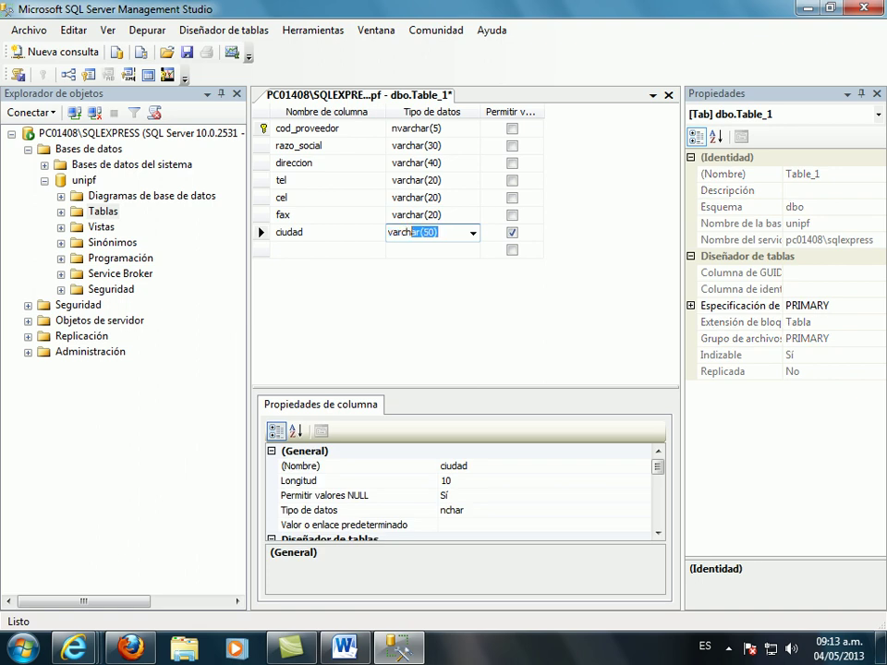
{"action": "key", "text": "Right"}
{"action": "key", "text": "Left"}
{"action": "key", "text": "Left"}
{"action": "key", "text": "BackSpace"}
{"action": "type", "text": "2"}
- Dismiss the colour-scheme warning and add nom_contacto as varchar(30) disallowing NULLs
{"action": "left_click", "coordinate": [351, 250]}
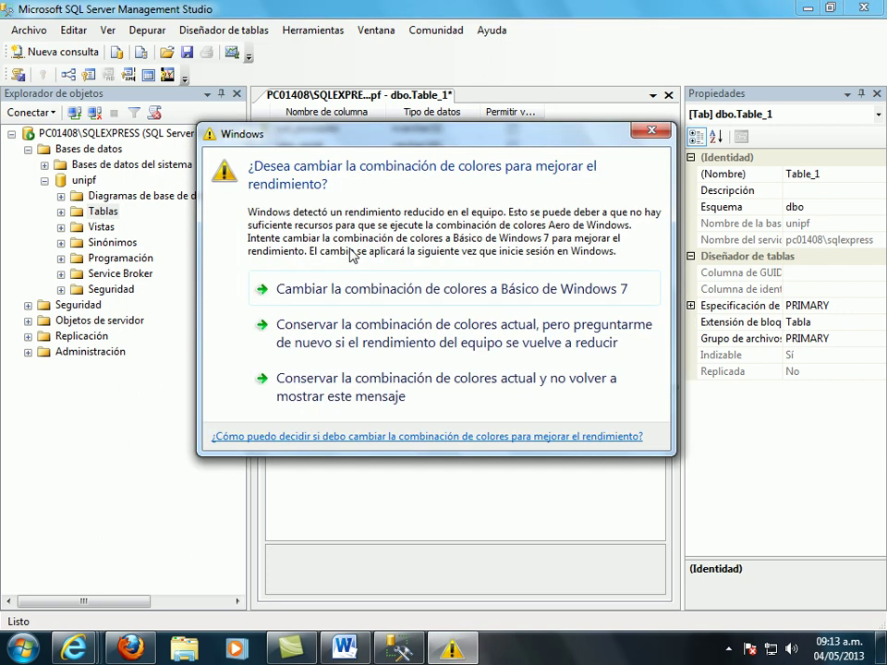
{"action": "left_click", "coordinate": [647, 132]}
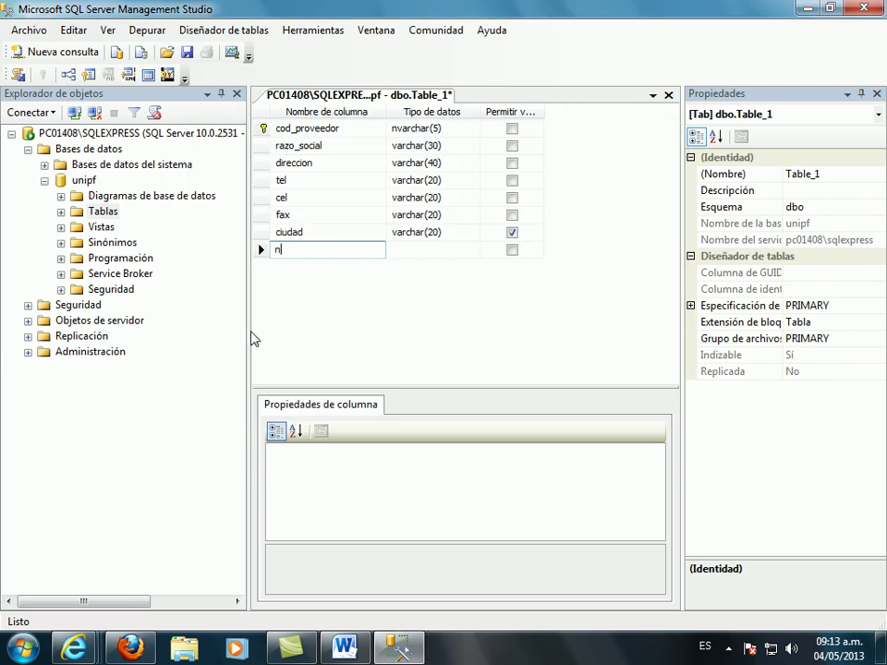
{"action": "type", "text": "nom_"}
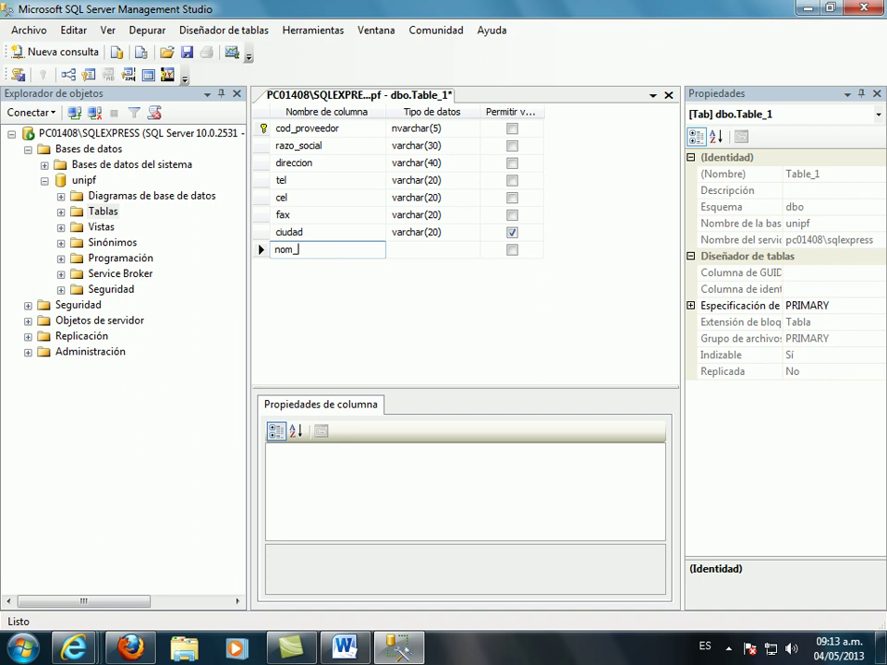
{"action": "type", "text": "contacto"}
{"action": "left_click", "coordinate": [444, 252]}
{"action": "type", "text": "varchar(50"}
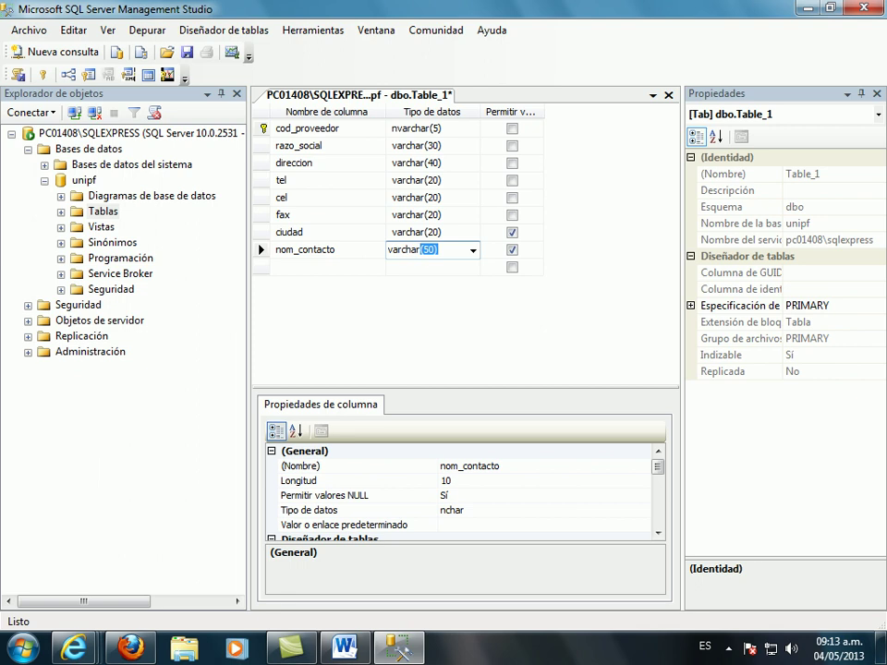
{"action": "left_click", "coordinate": [423, 250]}
{"action": "type", "text": "30"}
{"action": "key", "text": "Delete"}
{"action": "key", "text": "Delete"}
{"action": "left_click", "coordinate": [512, 250]}
{"action": "left_click", "coordinate": [354, 267]}
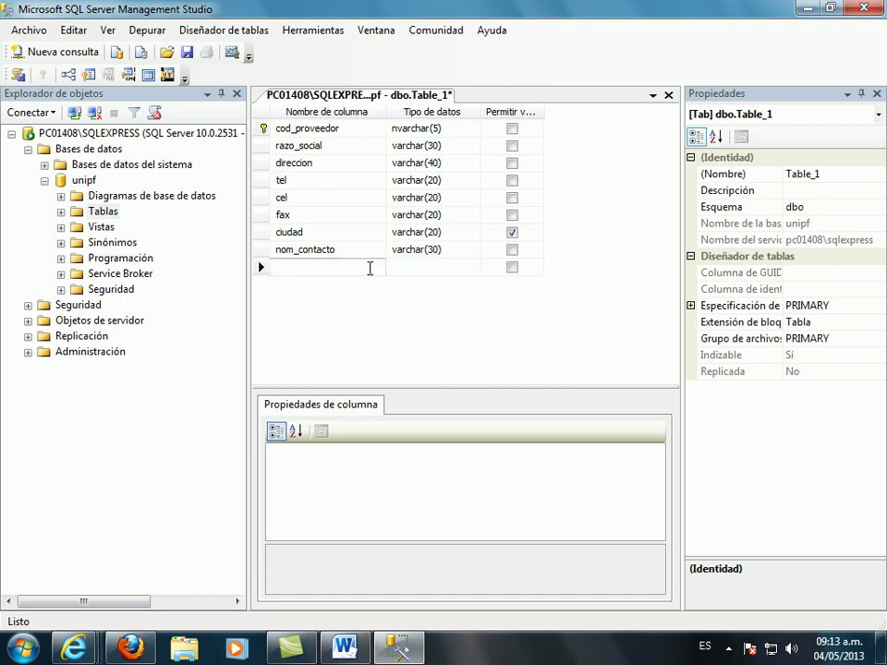
- Clear the duplicate 'tel' error and add tel_contacto as non-nullable varchar(20)
{"action": "type", "text": "tel"}
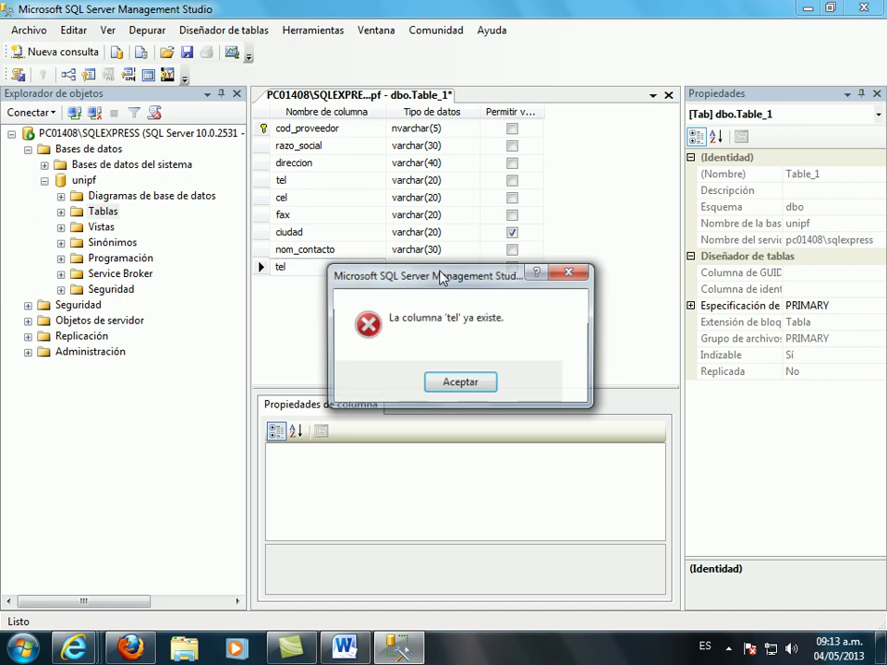
{"action": "left_click", "coordinate": [470, 383]}
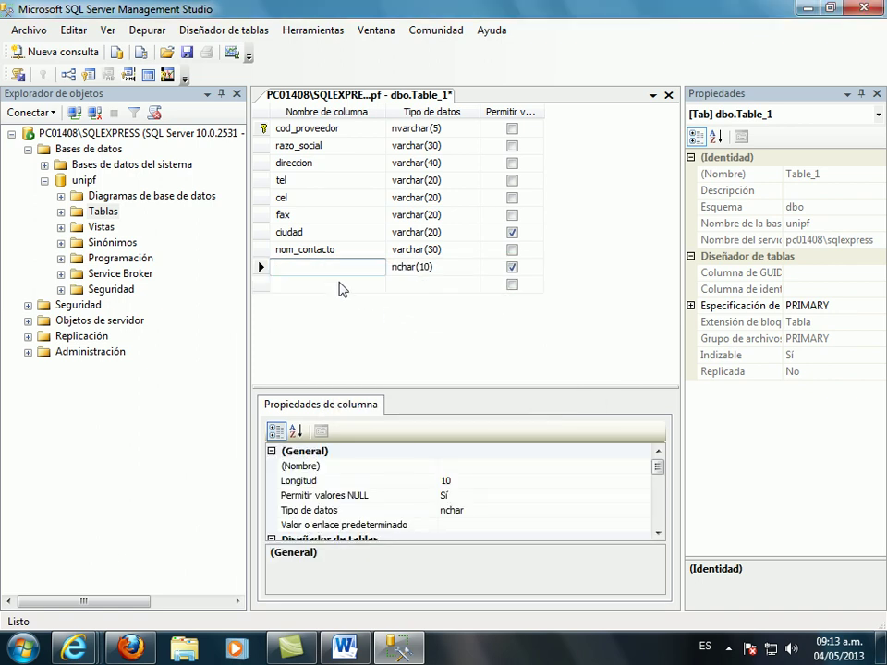
{"action": "type", "text": "tel_contacto"}
{"action": "key", "text": "Tab"}
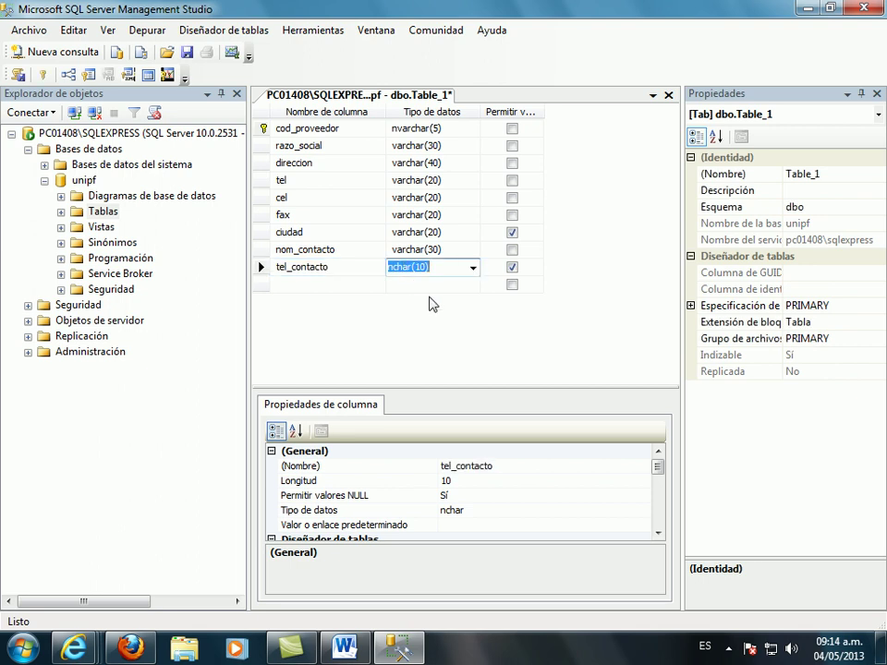
{"action": "type", "text": "varchar"}
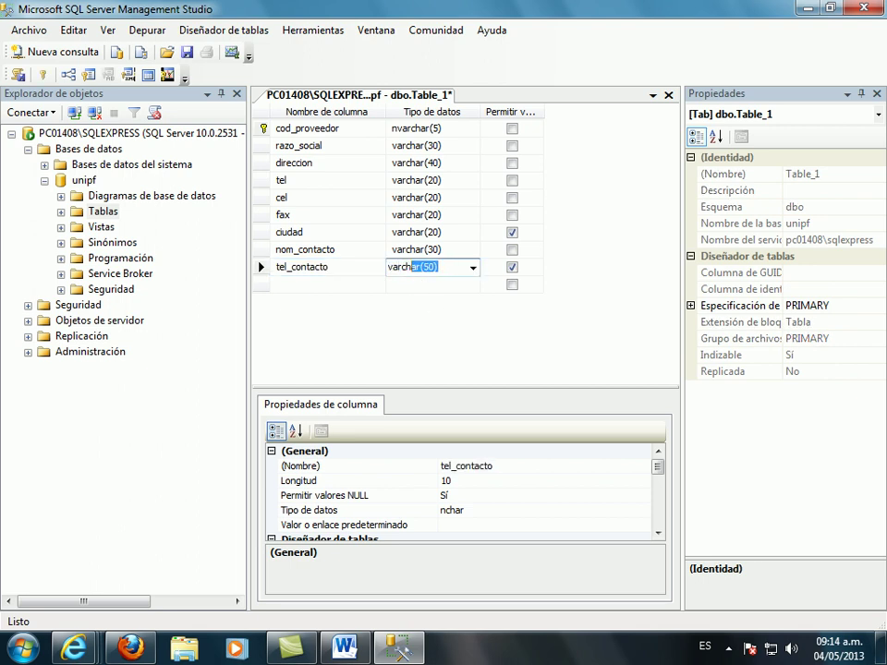
{"action": "type", "text": "(20"}
{"action": "key", "text": "Delete"}
{"action": "key", "text": "Delete"}
{"action": "left_click", "coordinate": [510, 285]}
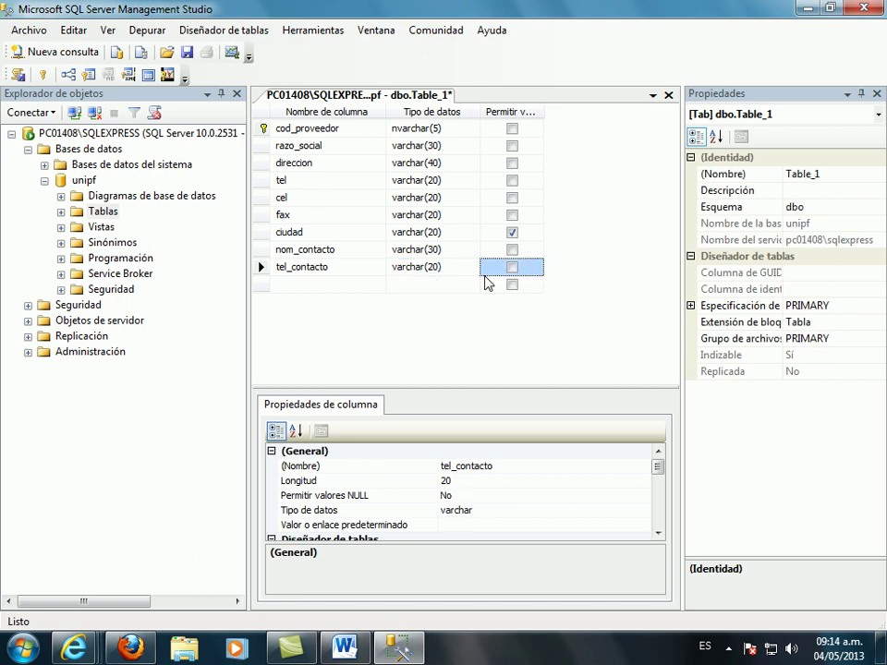
- Add cel_contacto as varchar(20) with NULL values disallowed
{"action": "left_click", "coordinate": [339, 285]}
{"action": "type", "text": "c"}
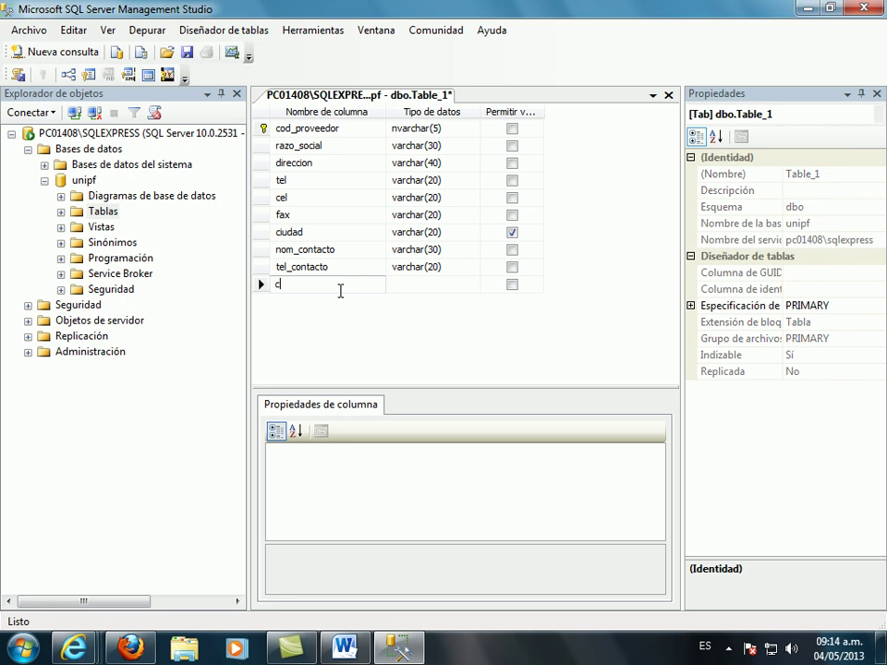
{"action": "type", "text": "el_contacto"}
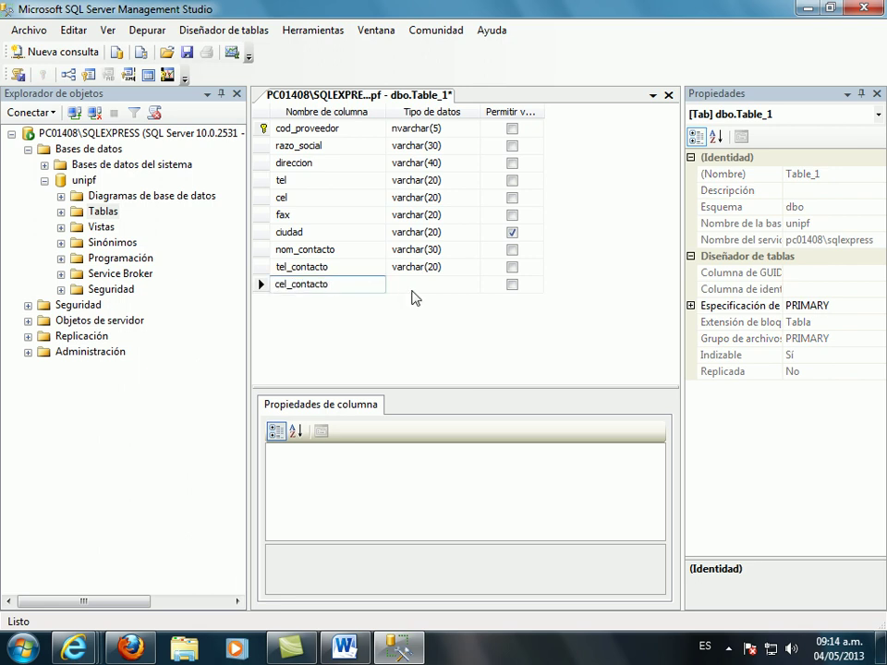
{"action": "left_click", "coordinate": [412, 290]}
{"action": "type", "text": "varchar(50"}
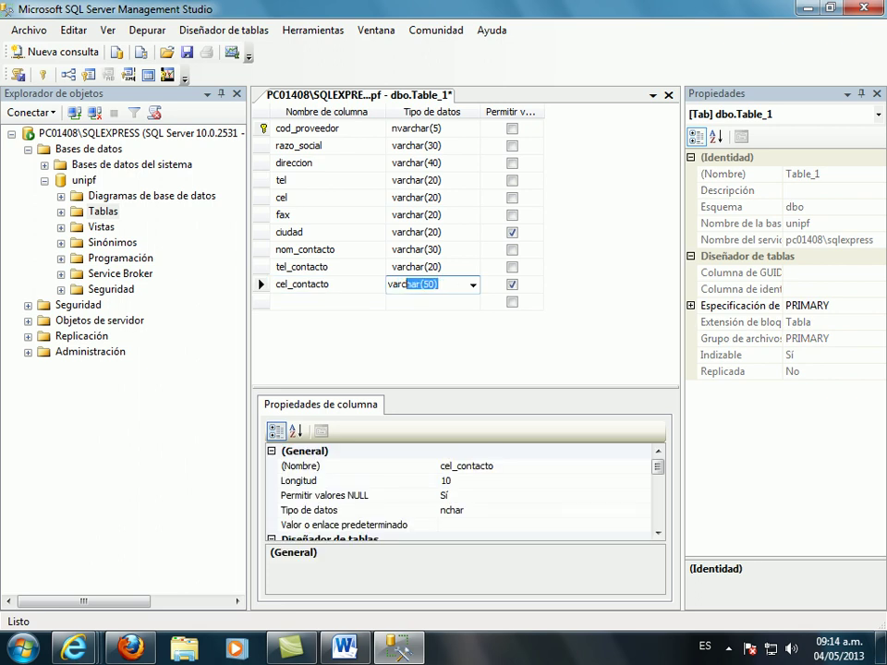
{"action": "left_click", "coordinate": [423, 284]}
{"action": "double_click", "coordinate": [422, 284]}
{"action": "type", "text": "20"}
{"action": "left_click", "coordinate": [512, 287]}
{"action": "left_click", "coordinate": [346, 299]}
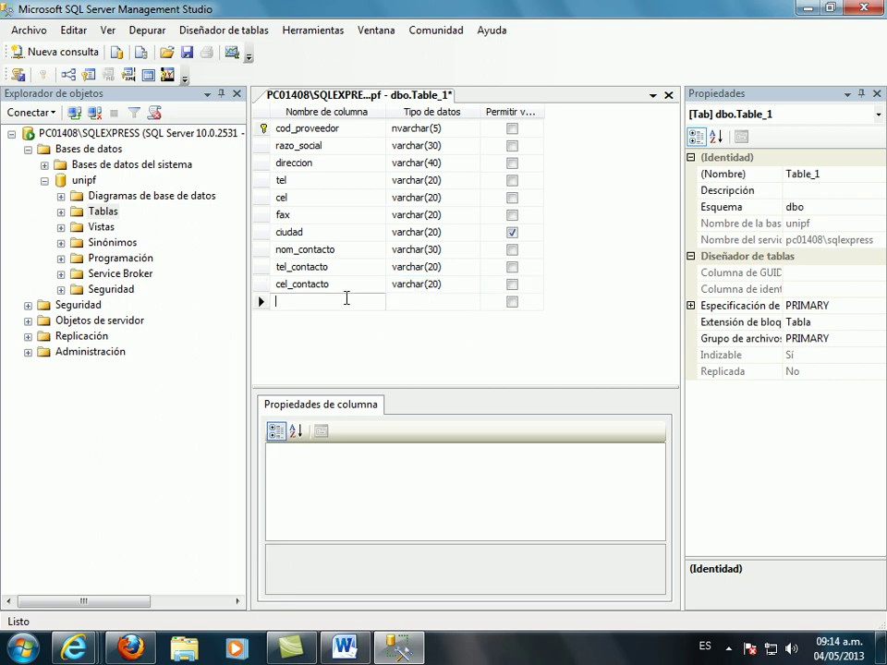
- Add an email column of type varchar(40) that allows NULLs
{"action": "type", "text": "email"}
{"action": "key", "text": "Tab"}
{"action": "type", "text": "varchar"}
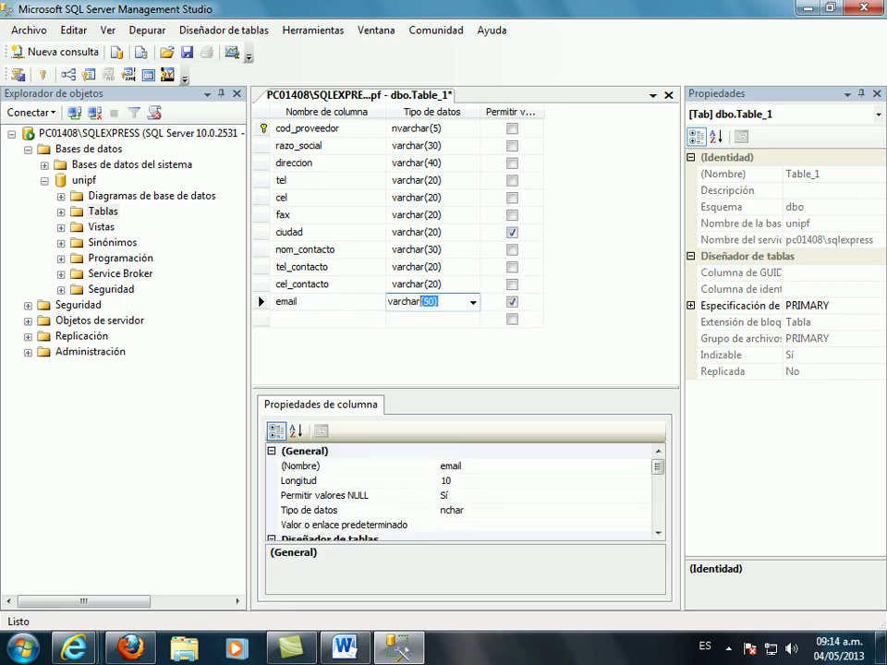
{"action": "left_click", "coordinate": [423, 302]}
{"action": "key", "text": "Delete"}
{"action": "type", "text": "4"}
- Add fecha_inicio_contra as a date column and dismiss the colour-scheme warning
{"action": "left_click", "coordinate": [305, 318]}
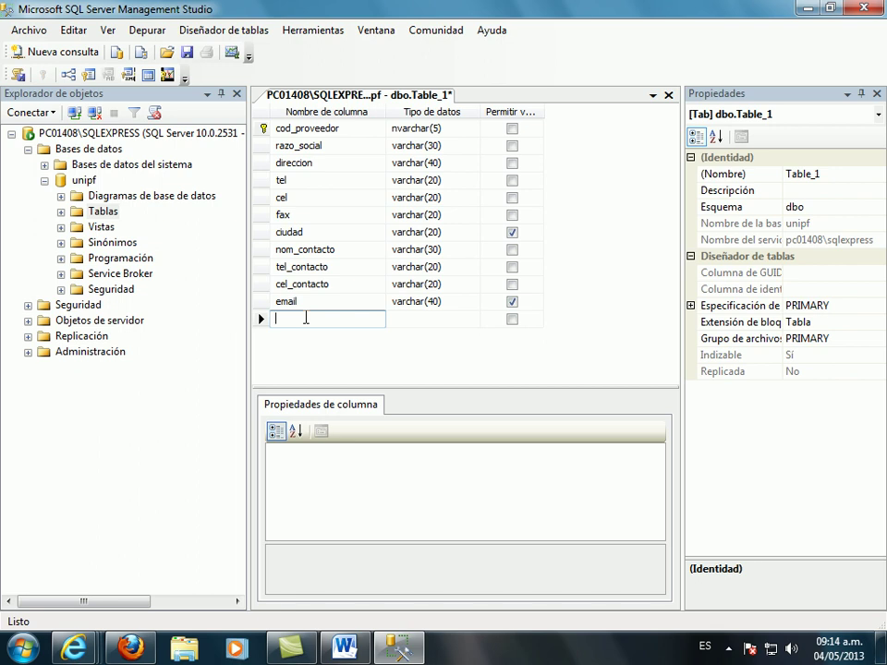
{"action": "type", "text": "fecha"}
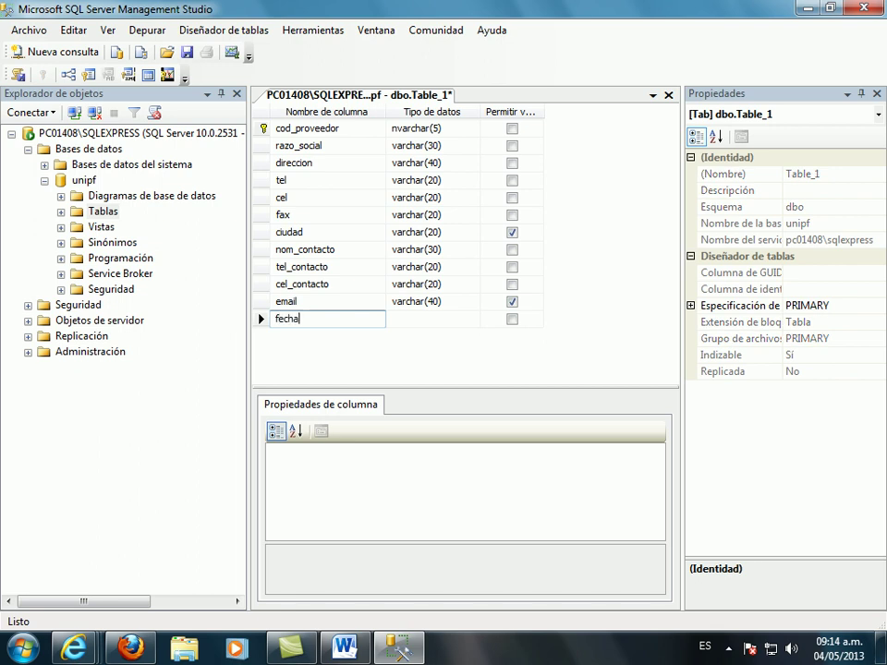
{"action": "type", "text": "_inicio_contra"}
{"action": "left_click", "coordinate": [405, 319]}
{"action": "type", "text": "d"}
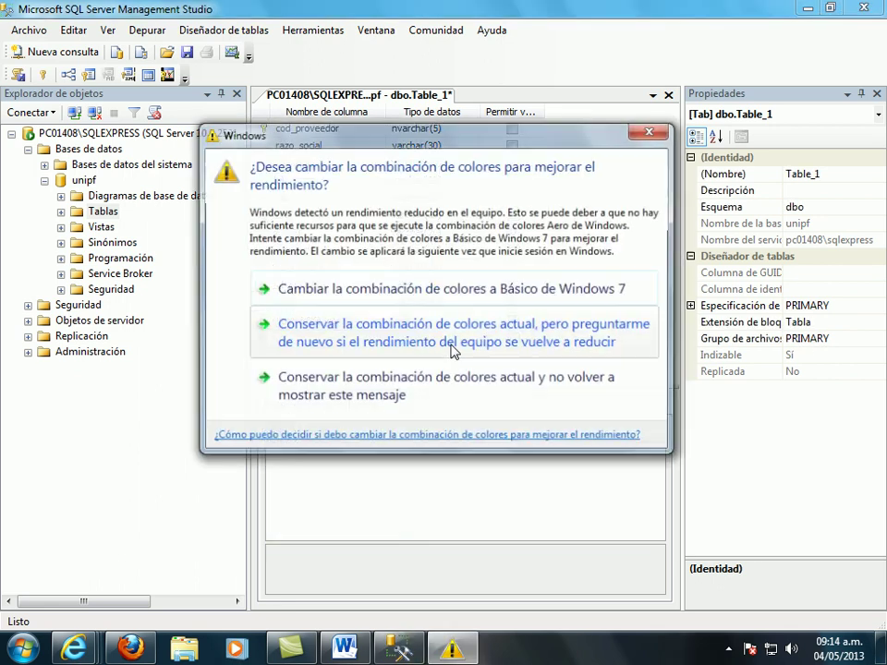
{"action": "left_click", "coordinate": [651, 132]}
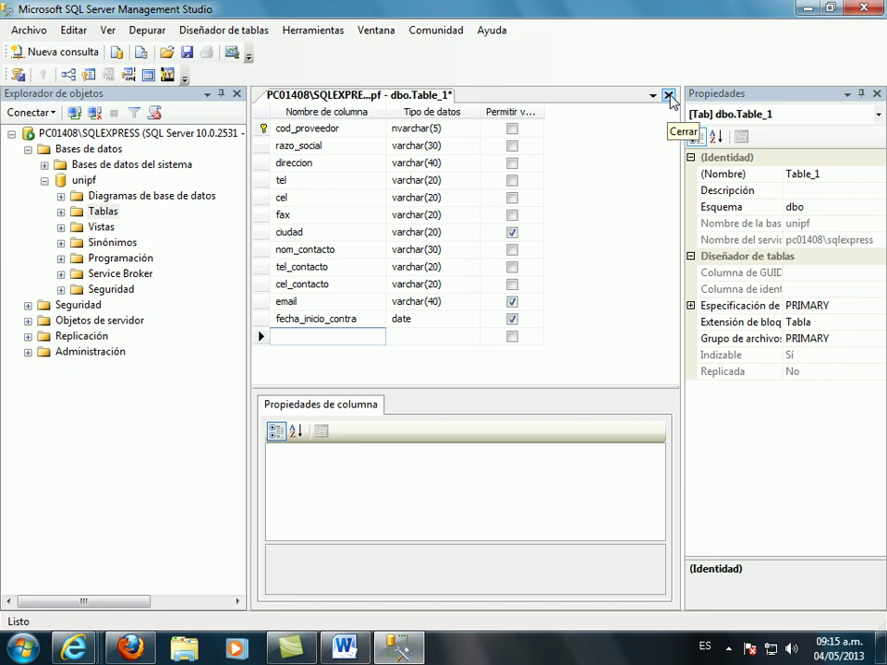
- Save the designed table as PROVEEDOR on closing, then expand unipf's Tablas folder
{"action": "left_click", "coordinate": [668, 95]}
{"action": "left_click", "coordinate": [429, 425]}
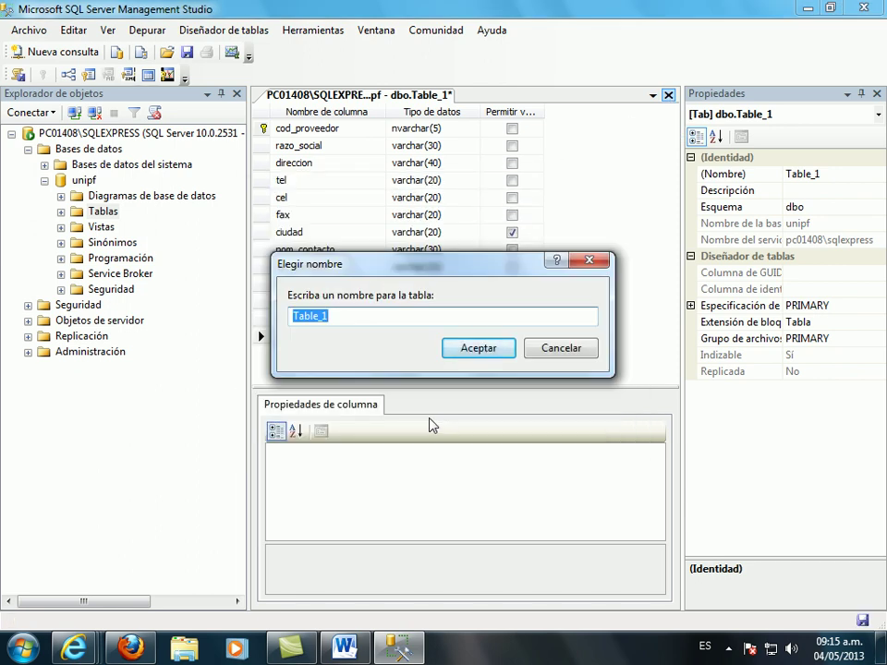
{"action": "type", "text": "PROV"}
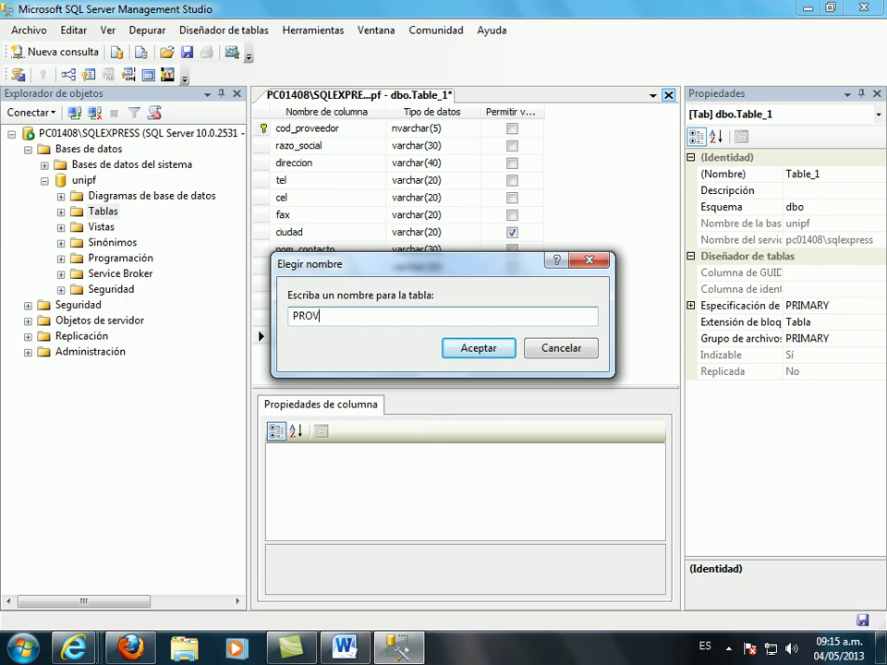
{"action": "type", "text": "EEDOR"}
{"action": "left_click", "coordinate": [486, 352]}
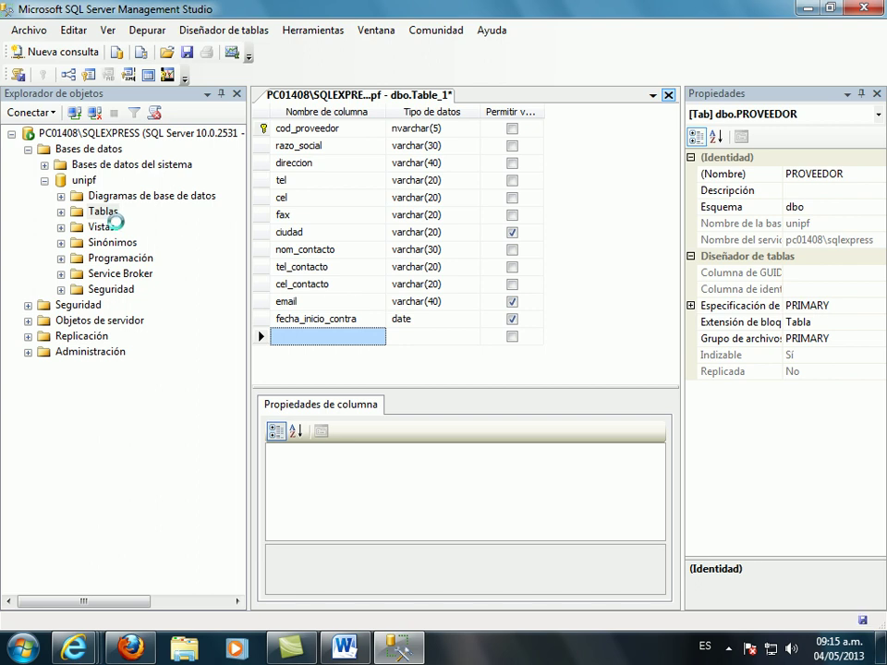
{"action": "left_click", "coordinate": [60, 190]}
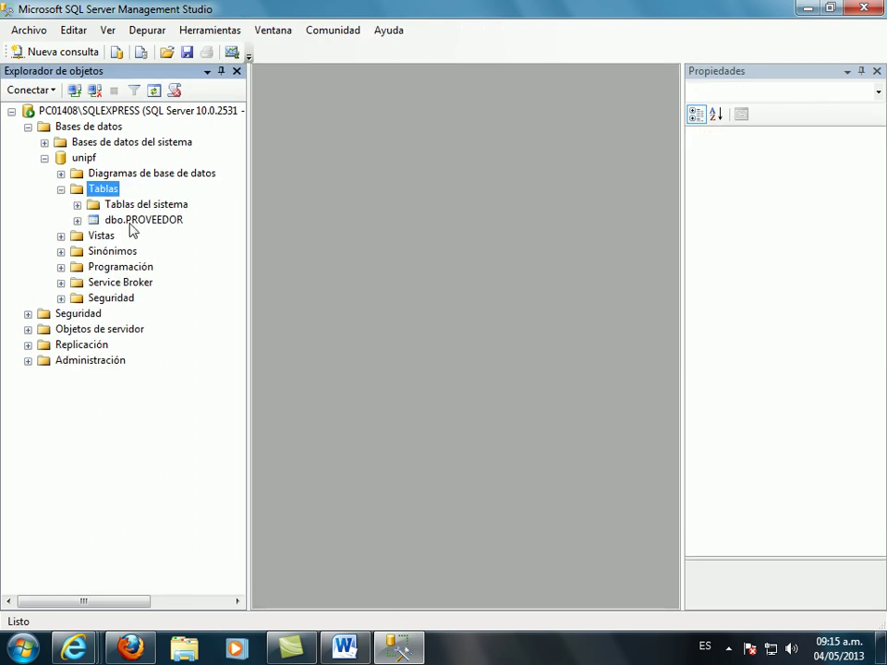
- Start a new table in unipf and name its first column cod_producto
{"action": "right_click", "coordinate": [106, 191]}
{"action": "left_click", "coordinate": [150, 200]}
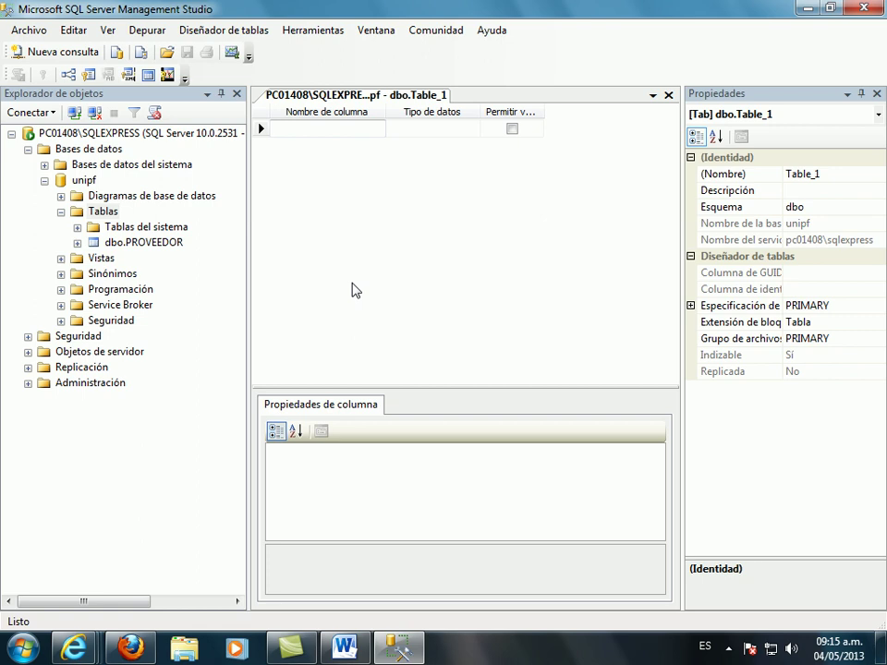
{"action": "type", "text": "COD_"}
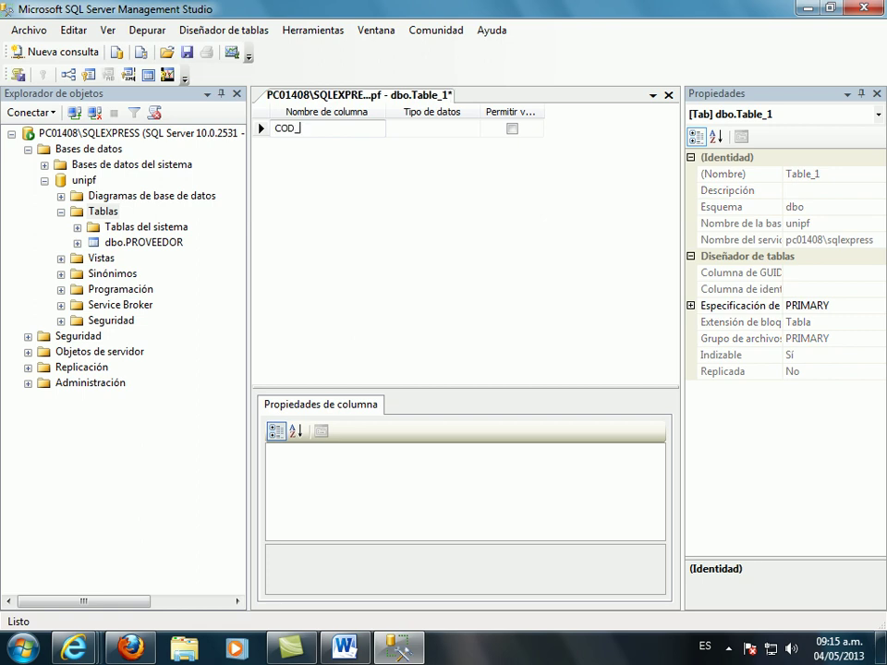
{"action": "key", "text": "BackSpace"}
{"action": "key", "text": "BackSpace"}
{"action": "key", "text": "BackSpace"}
{"action": "type", "text": "cod_producto"}
- Set cod_producto to nvarchar(5) and make it the primary key
{"action": "left_click", "coordinate": [416, 129]}
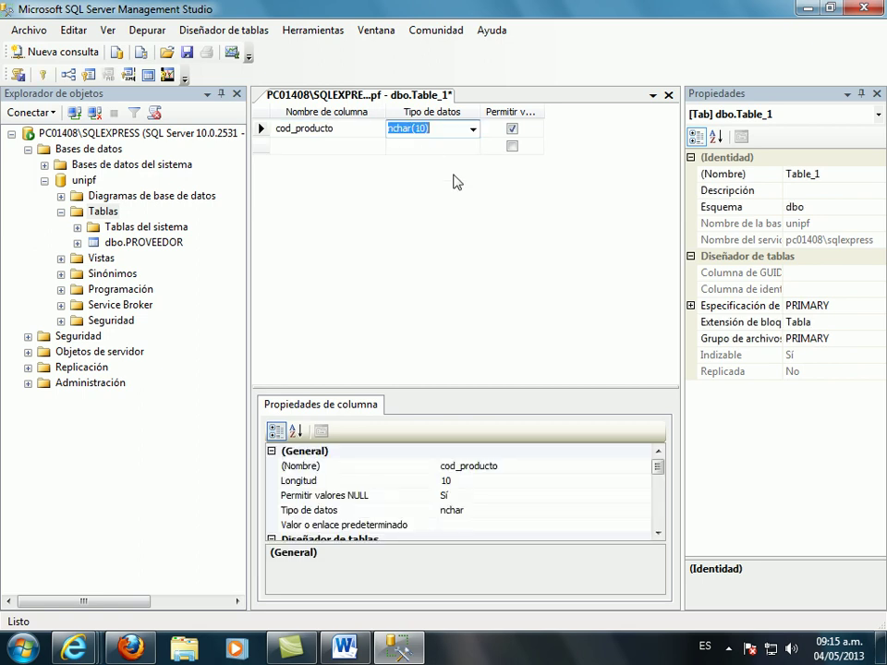
{"action": "type", "text": "nvarchar"}
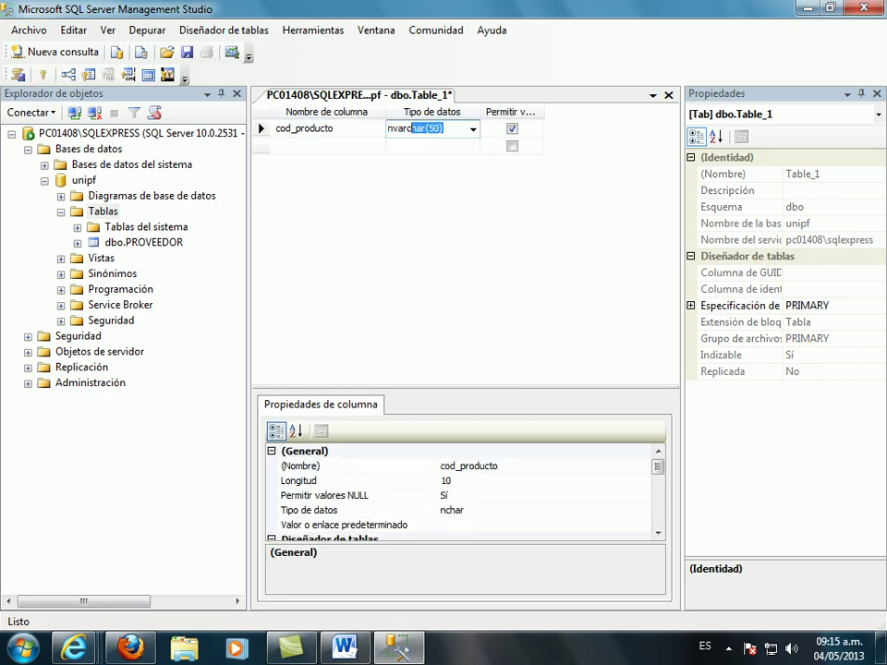
{"action": "left_click", "coordinate": [428, 128]}
{"action": "key", "text": "Delete"}
{"action": "key", "text": "Delete"}
{"action": "type", "text": "5"}
{"action": "right_click", "coordinate": [261, 130]}
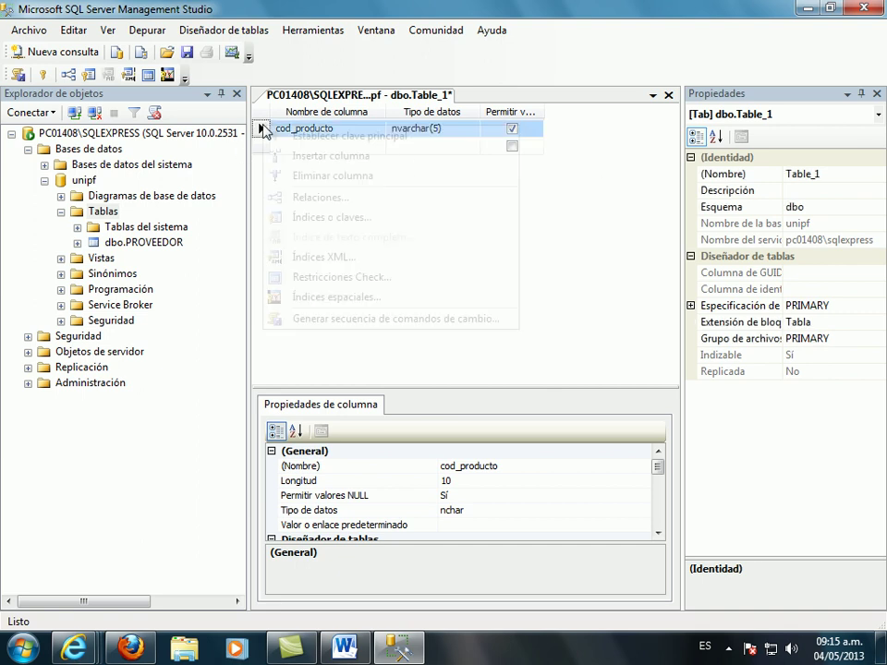
{"action": "left_click", "coordinate": [280, 136]}
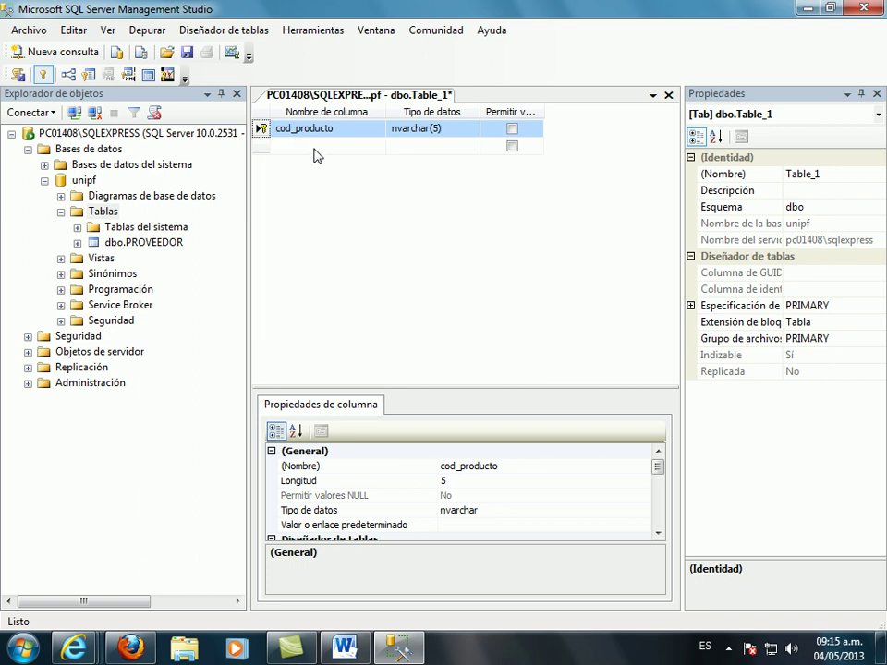
{"action": "left_click", "coordinate": [314, 146]}
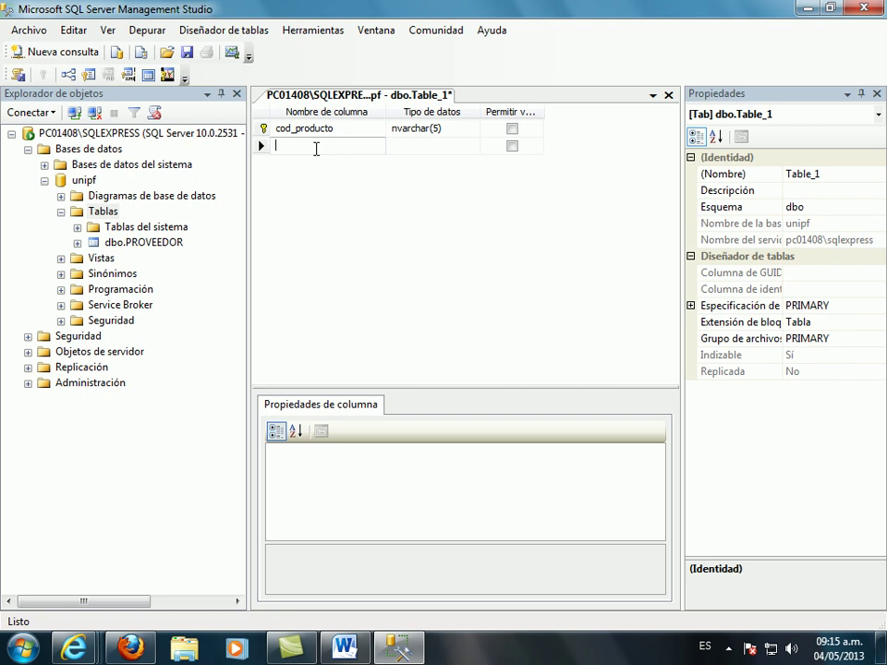
- Add cod_proveedor as nvarchar(5) with NULL values disallowed
{"action": "type", "text": "co"}
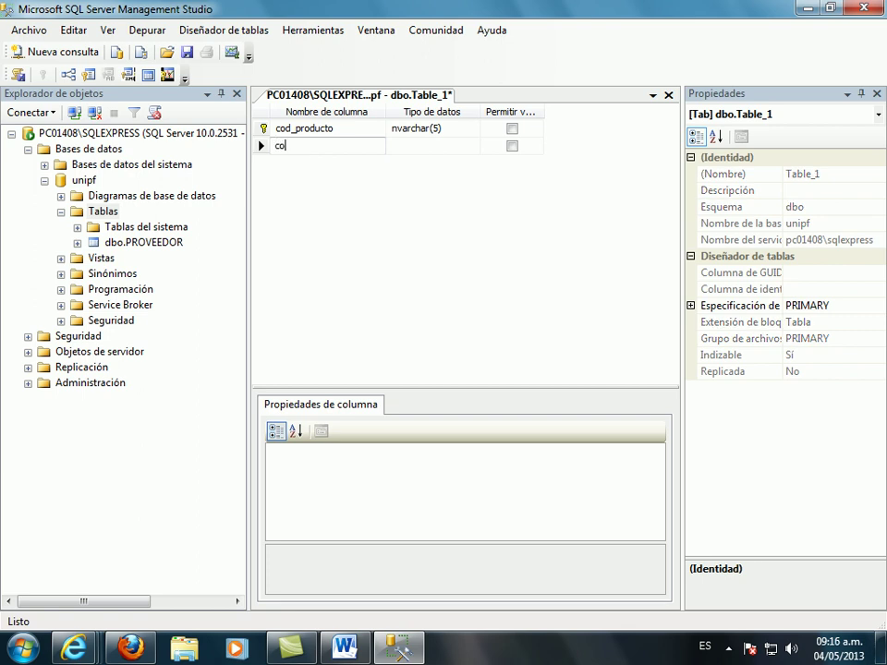
{"action": "type", "text": "d_proveedor"}
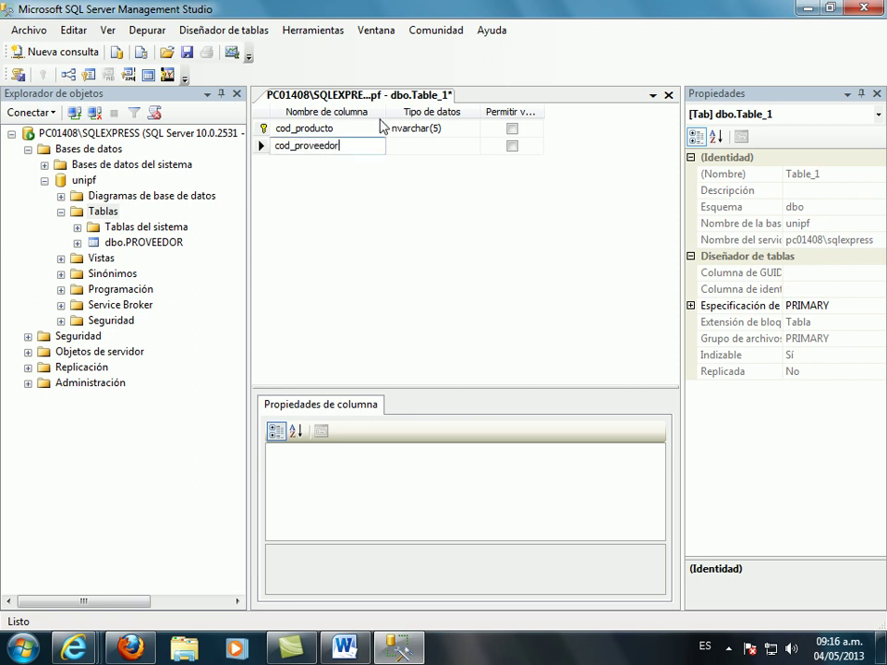
{"action": "left_click", "coordinate": [416, 146]}
{"action": "type", "text": "n"}
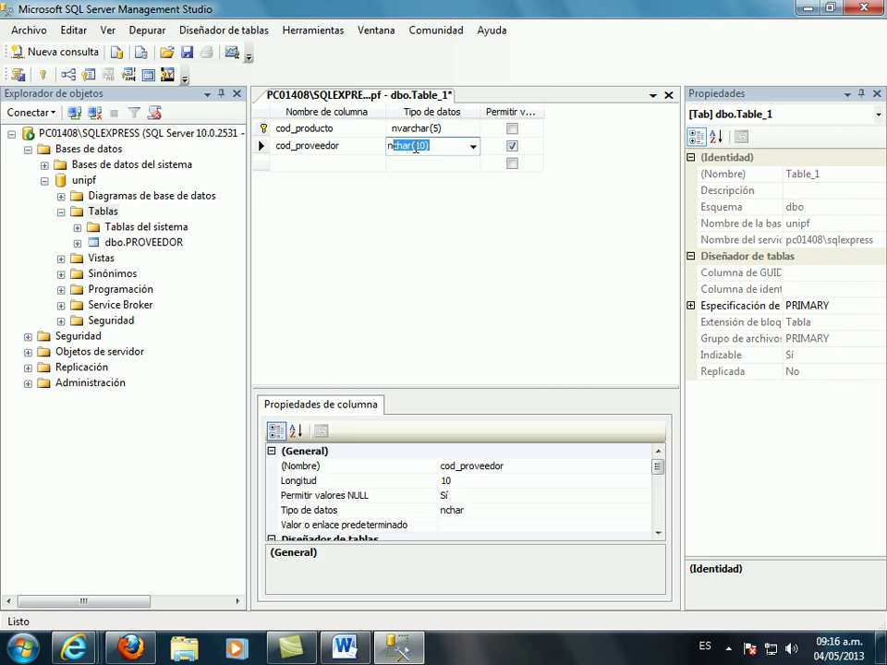
{"action": "type", "text": "varchar"}
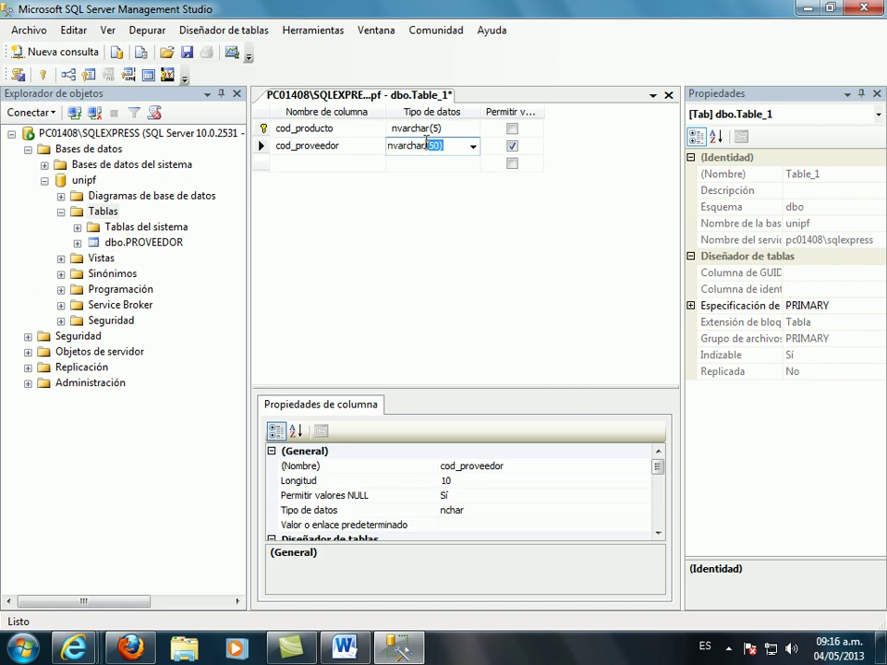
{"action": "type", "text": "(50)"}
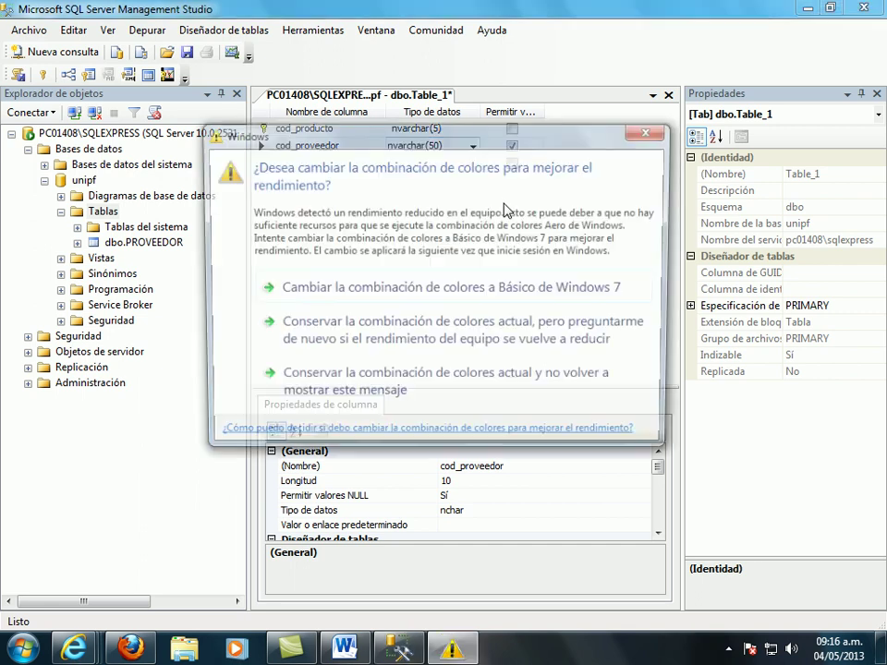
{"action": "left_click", "coordinate": [652, 134]}
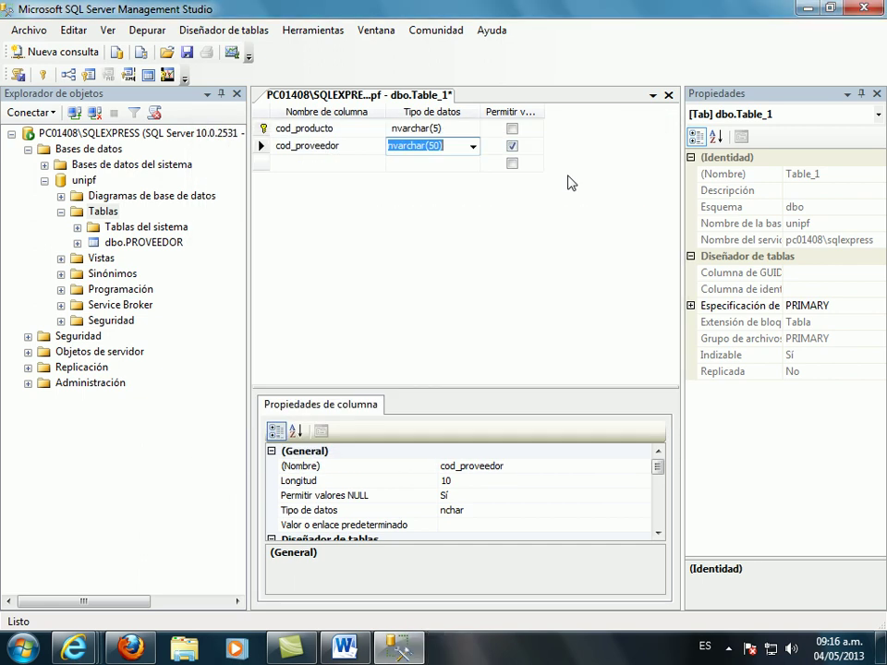
{"action": "key", "text": "Left"}
{"action": "key", "text": "BackSpace"}
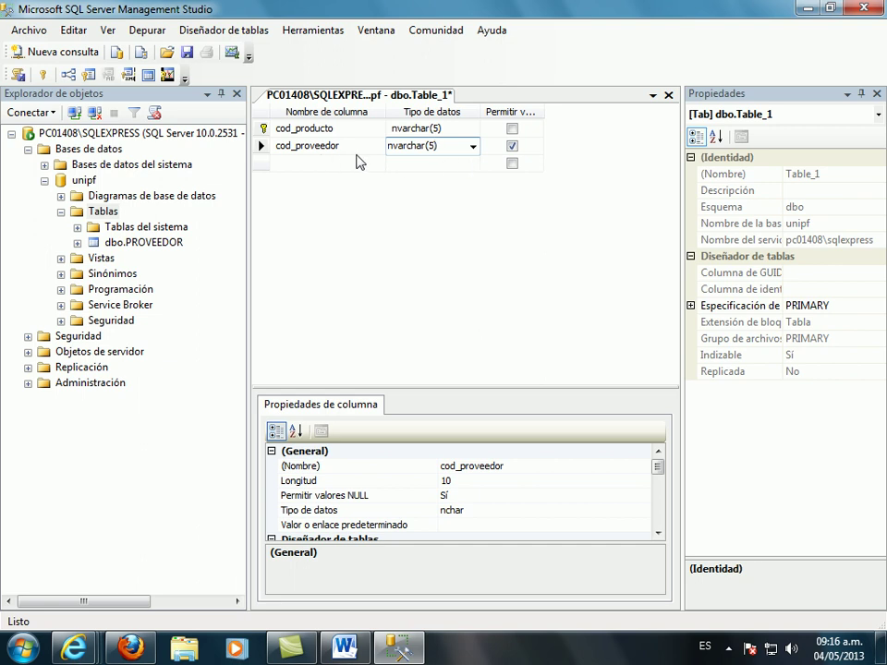
{"action": "left_click", "coordinate": [512, 147]}
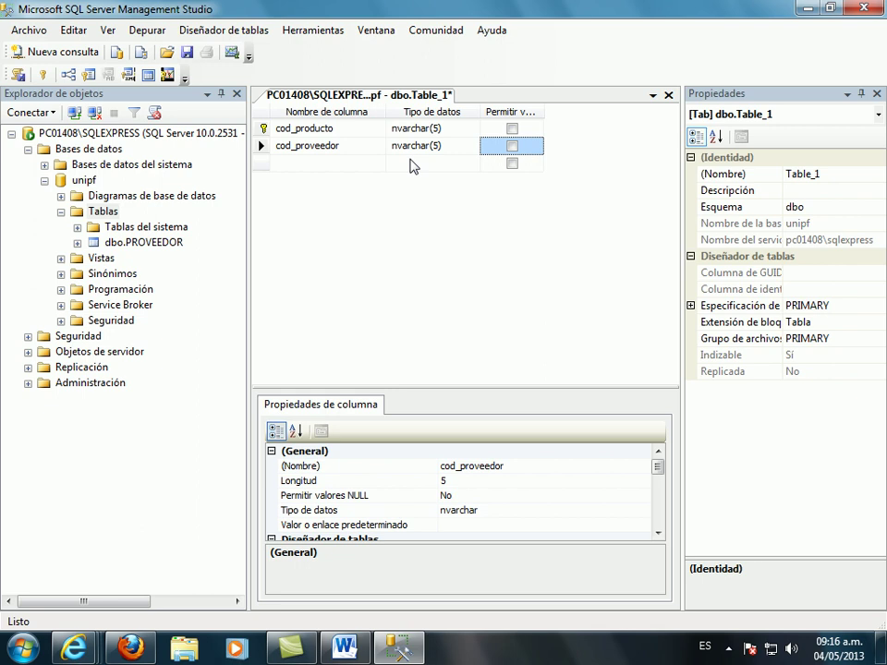
- Add cod_empleado as nvarchar(5) that rejects NULLs
{"action": "left_click", "coordinate": [326, 165]}
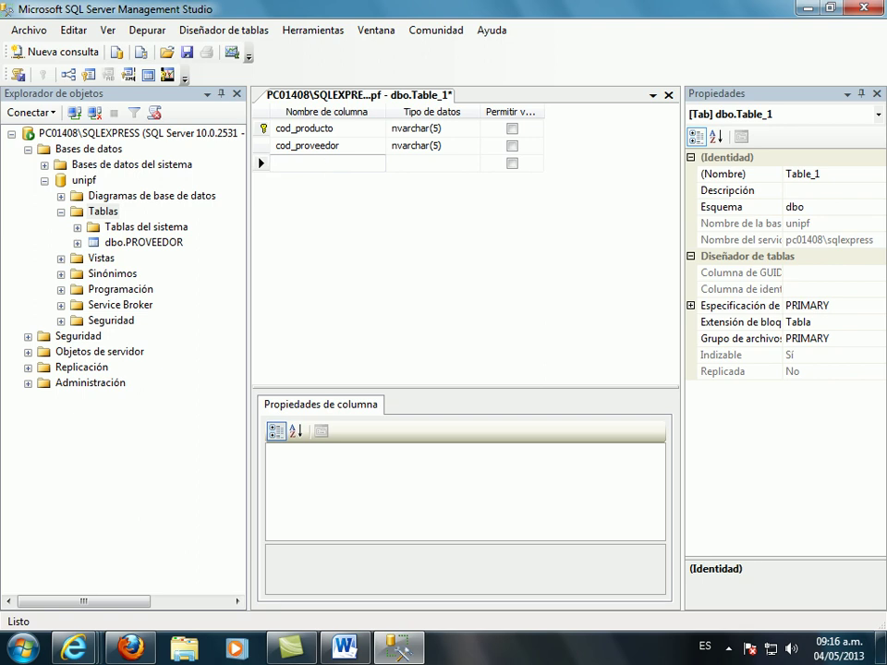
{"action": "type", "text": "co_"}
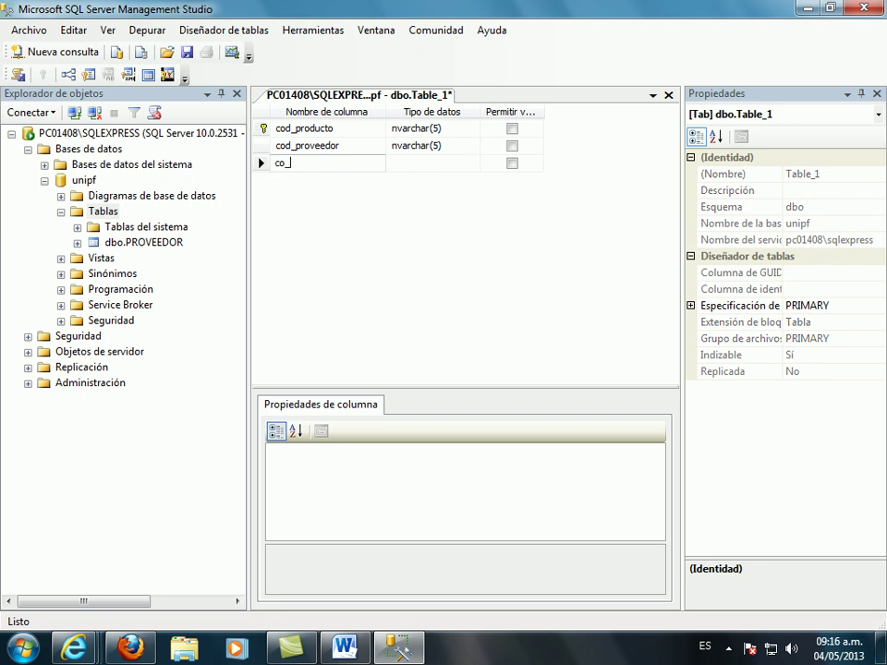
{"action": "key", "text": "BackSpace"}
{"action": "type", "text": "d_"}
{"action": "type", "text": "pleado"}
{"action": "left_click", "coordinate": [428, 164]}
{"action": "type", "text": "nva"}
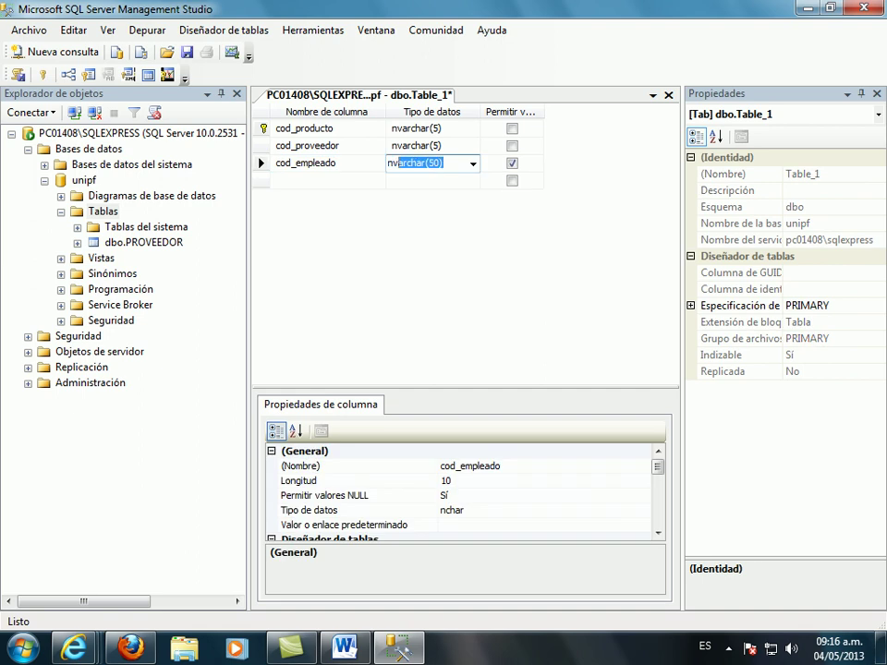
{"action": "type", "text": "rchar(5)"}
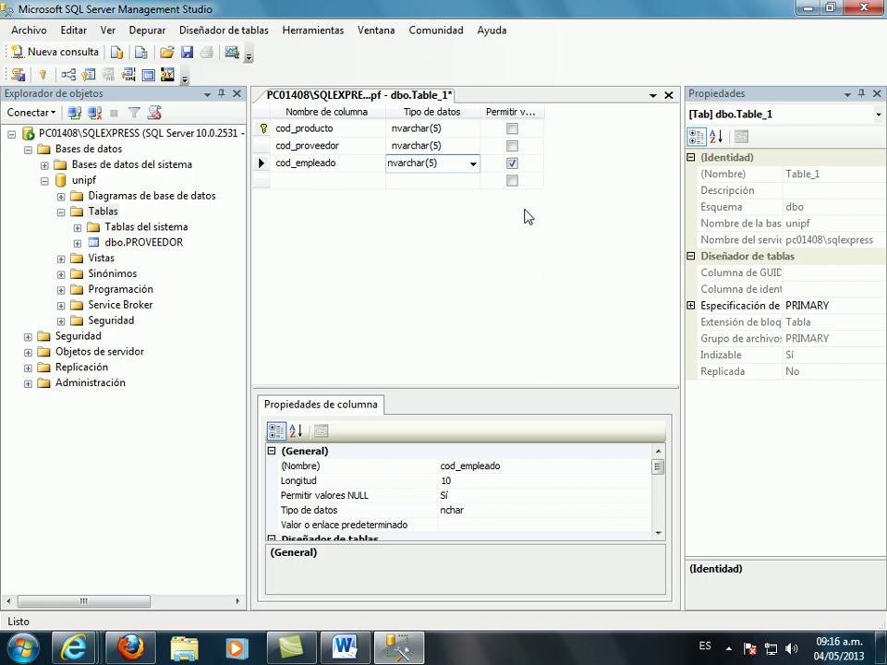
{"action": "left_click", "coordinate": [512, 164]}
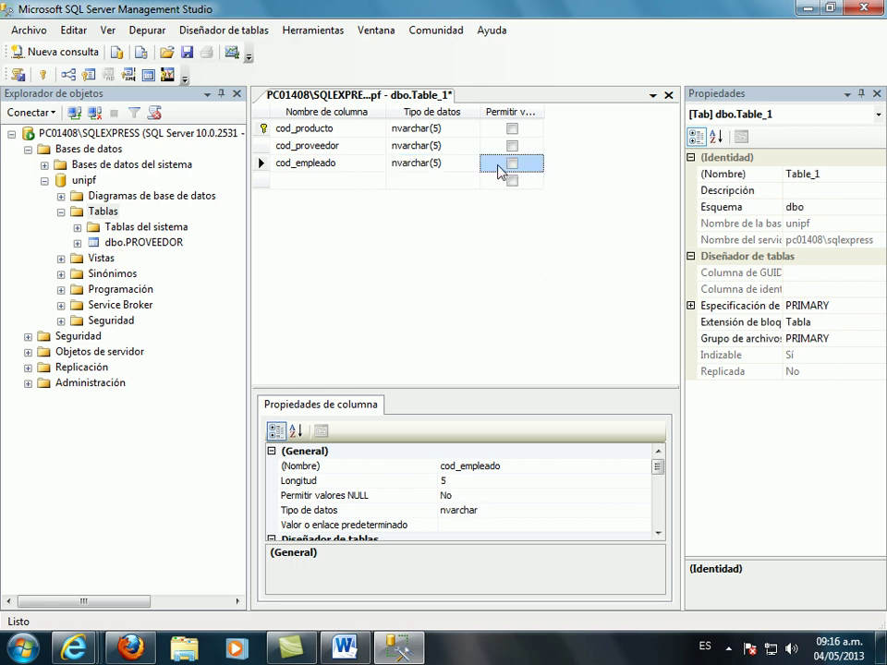
{"action": "left_click", "coordinate": [328, 181]}
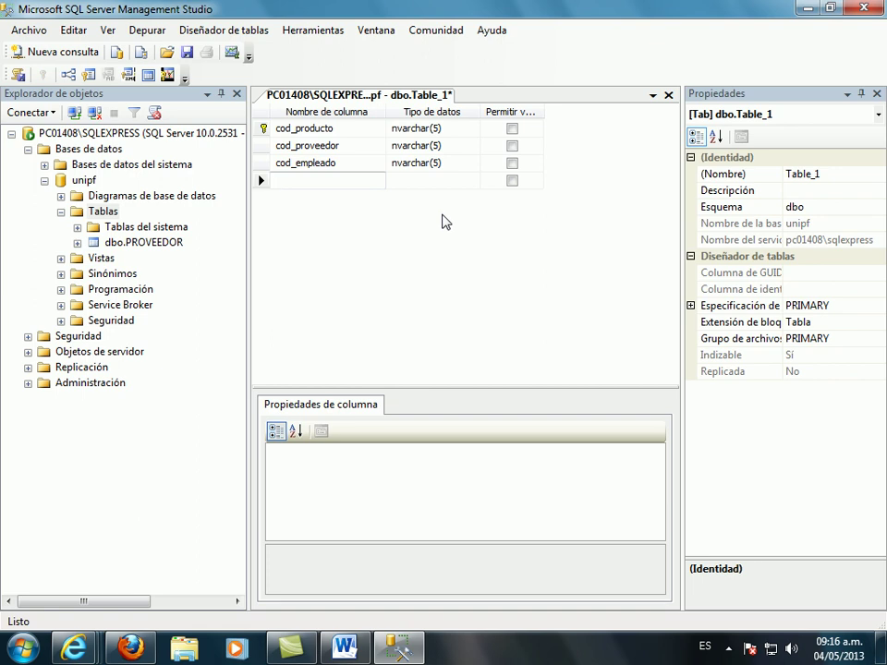
- Make the nombre column varchar(30) and disallow nulls
{"action": "type", "text": "nombre"}
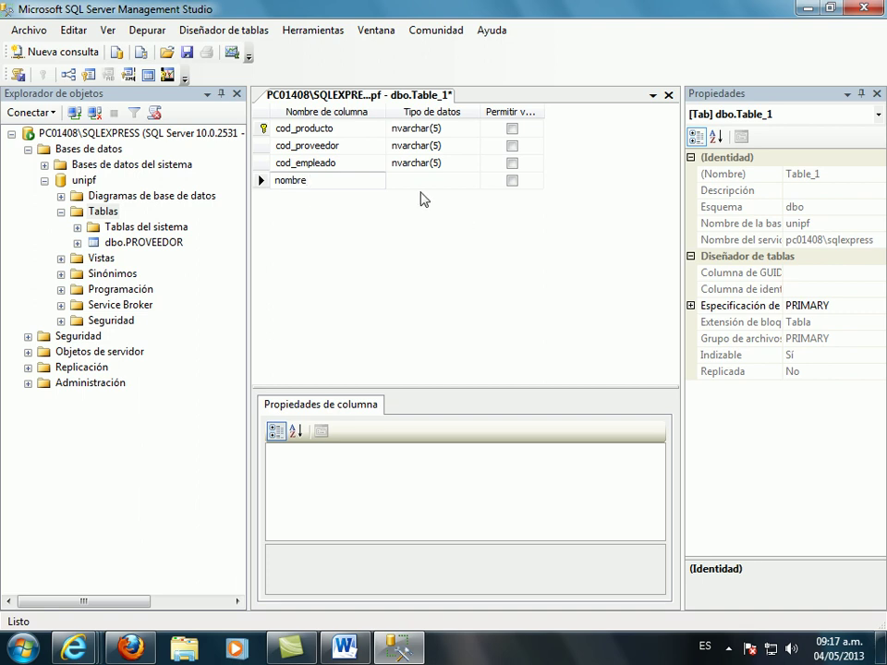
{"action": "left_click", "coordinate": [423, 181]}
{"action": "type", "text": "varchar(50"}
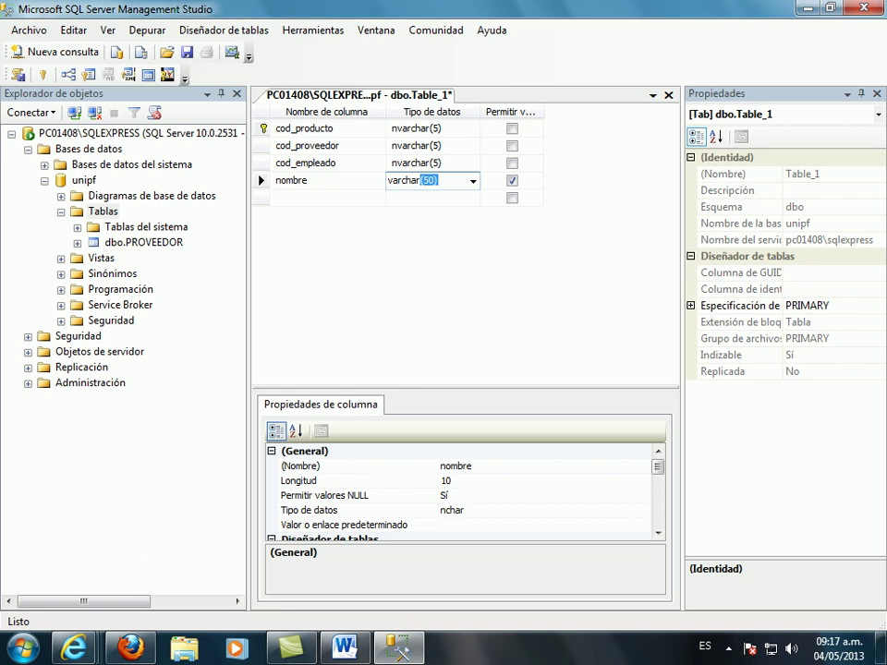
{"action": "left_click", "coordinate": [422, 181]}
{"action": "key", "text": "Delete"}
{"action": "type", "text": "3"}
{"action": "left_click", "coordinate": [512, 181]}
- Add a responsable column, then rename the columns to nombre_producto and responsable_producto
{"action": "left_click", "coordinate": [357, 197]}
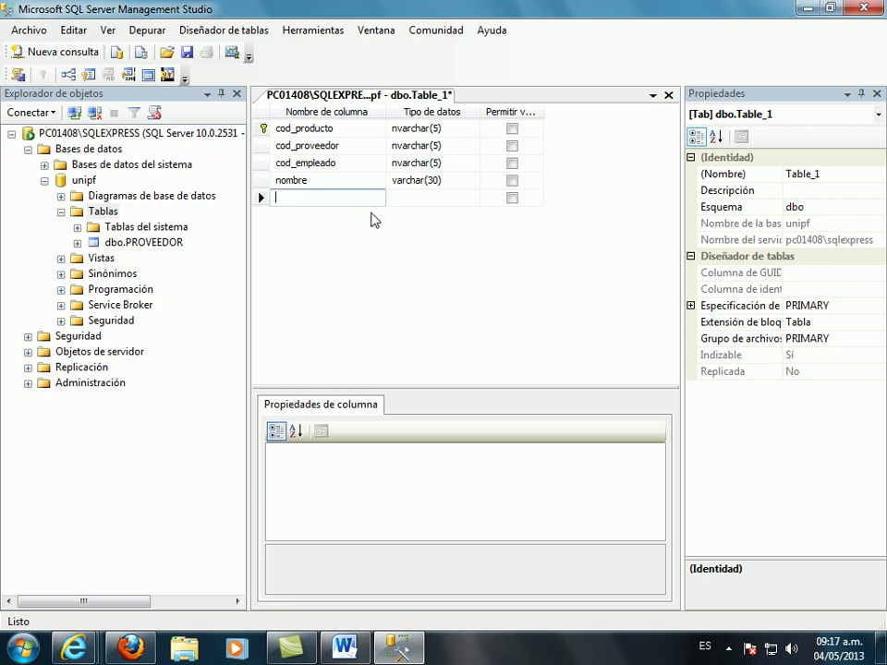
{"action": "type", "text": "respon"}
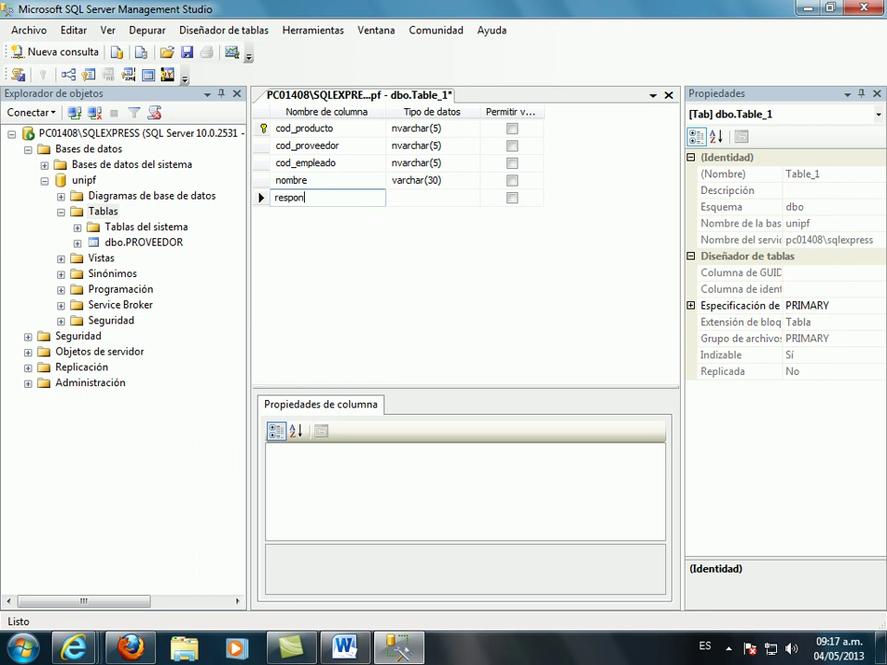
{"action": "left_click", "coordinate": [648, 135]}
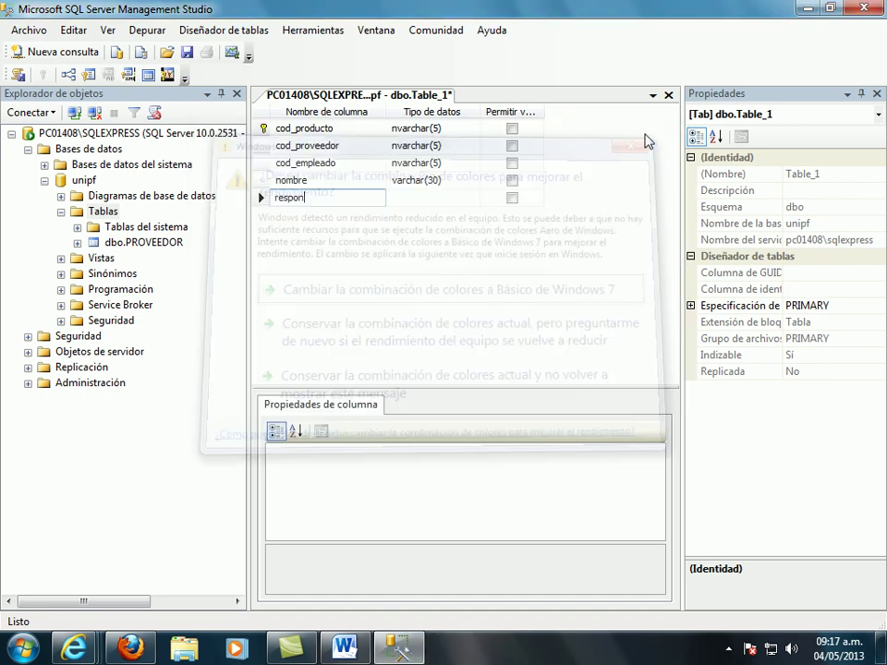
{"action": "type", "text": "s"}
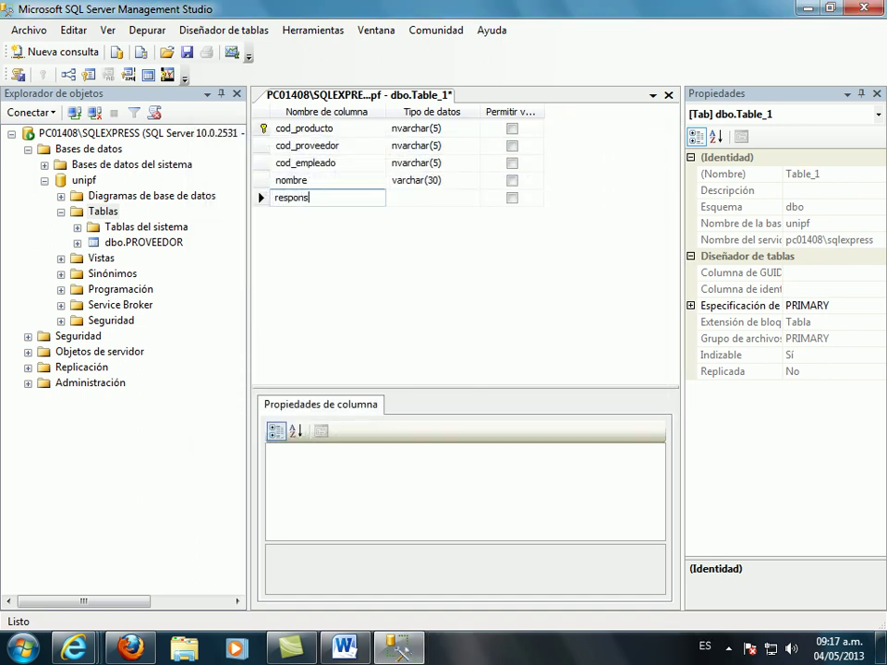
{"action": "type", "text": "abl"}
{"action": "key", "text": "BackSpace"}
{"action": "key", "text": "BackSpace"}
{"action": "key", "text": "BackSpace"}
{"action": "key", "text": "BackSpace"}
{"action": "type", "text": "sable"}
{"action": "left_click", "coordinate": [332, 181]}
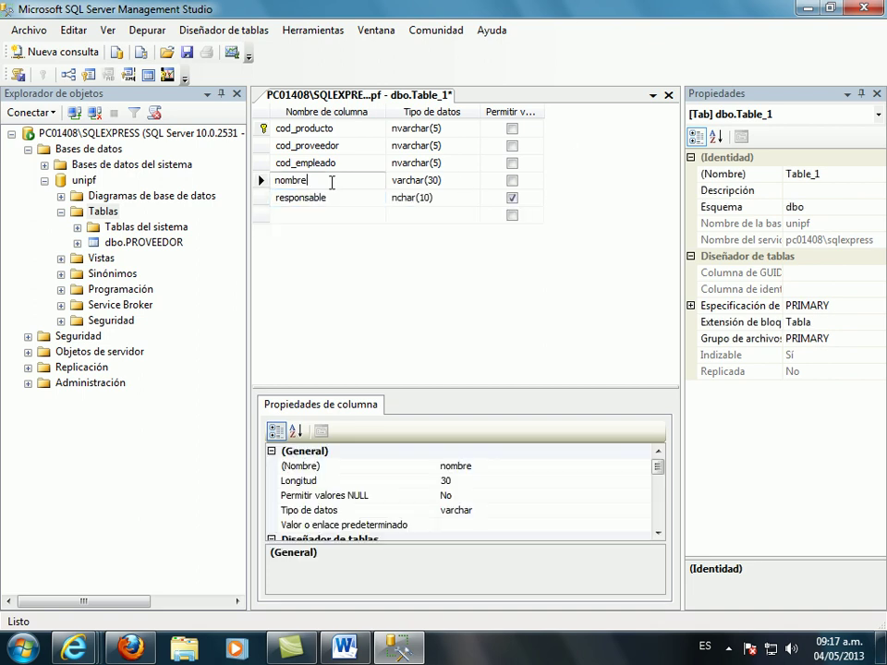
{"action": "type", "text": "_"}
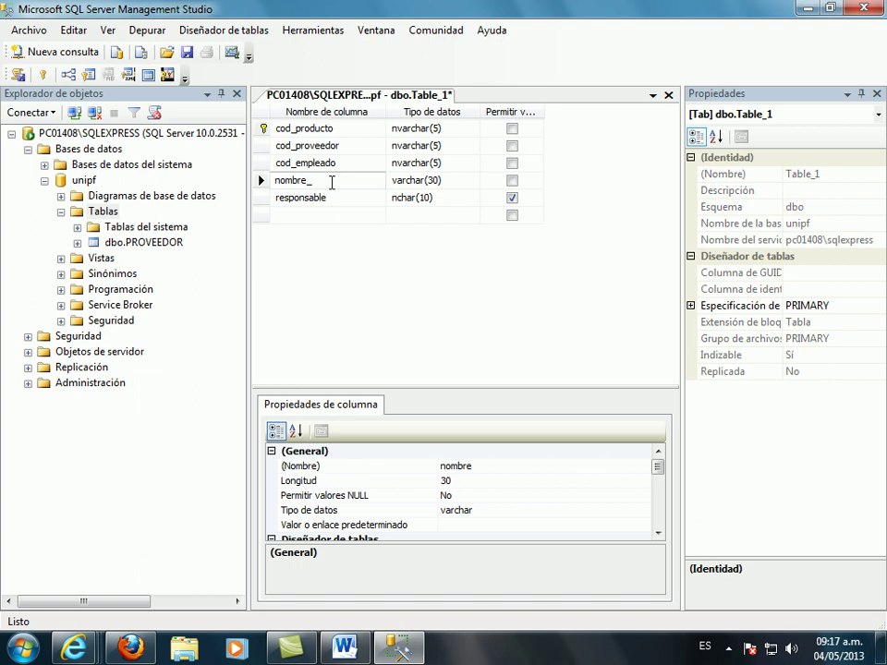
{"action": "type", "text": "producto"}
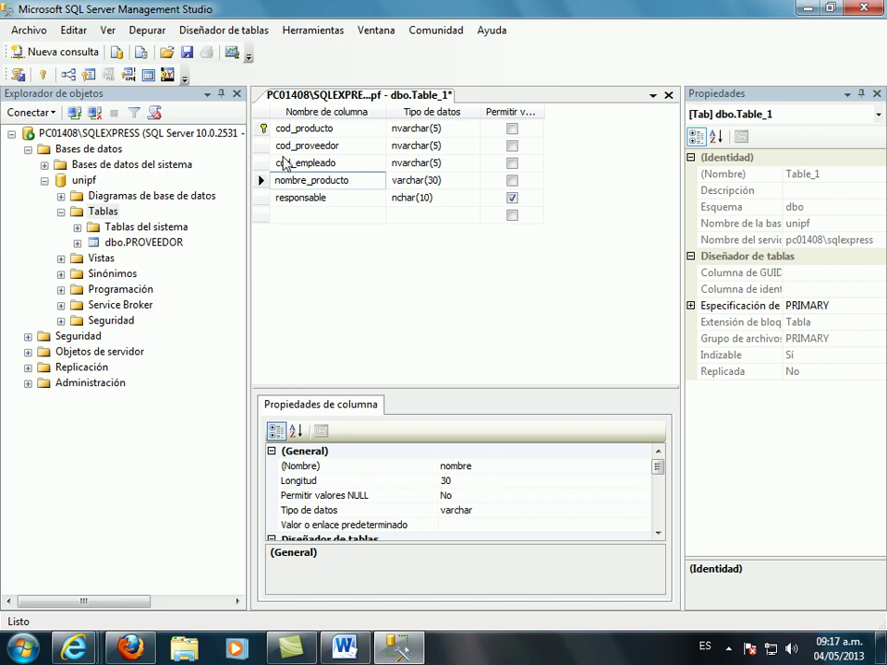
{"action": "left_click", "coordinate": [341, 198]}
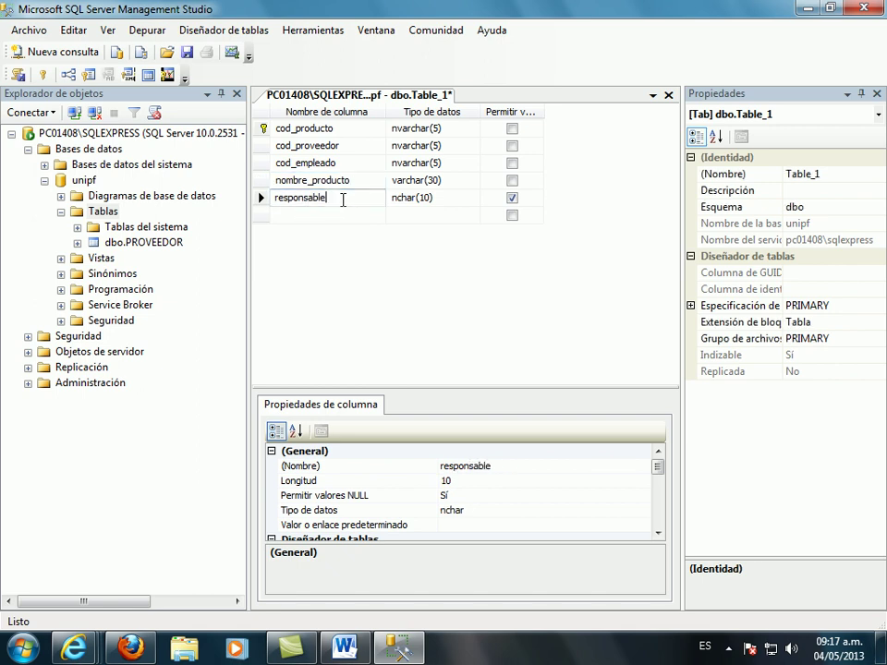
{"action": "type", "text": "_pro"}
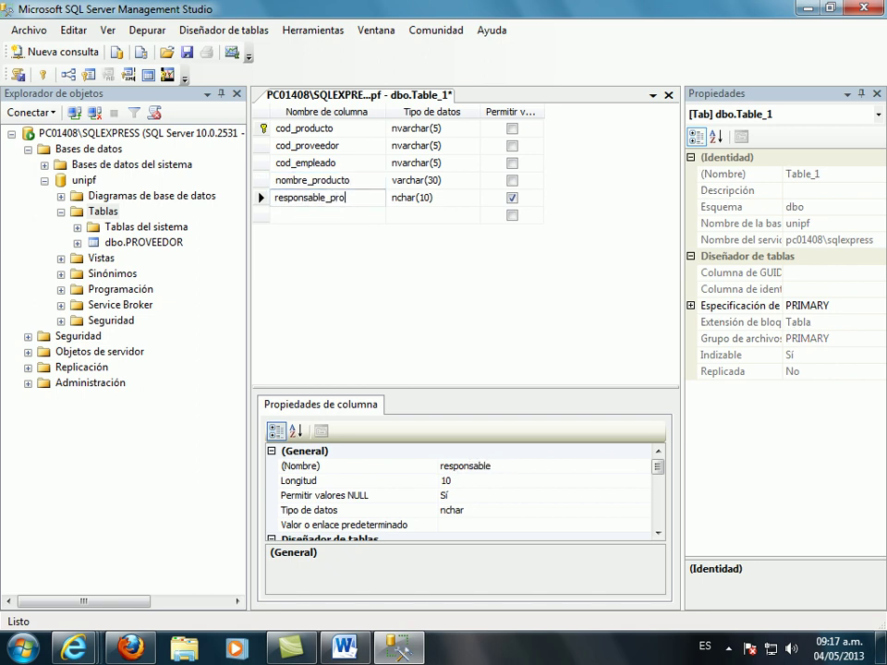
{"action": "type", "text": "ducto"}
- Set responsable_producto to varchar(30) and disallow nulls
{"action": "left_click", "coordinate": [394, 198]}
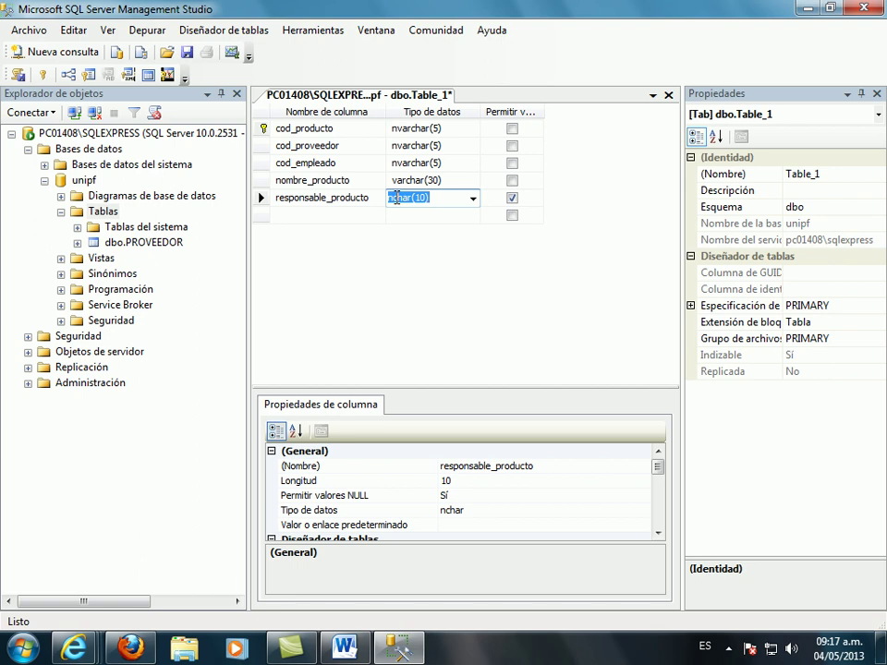
{"action": "type", "text": "varchar("}
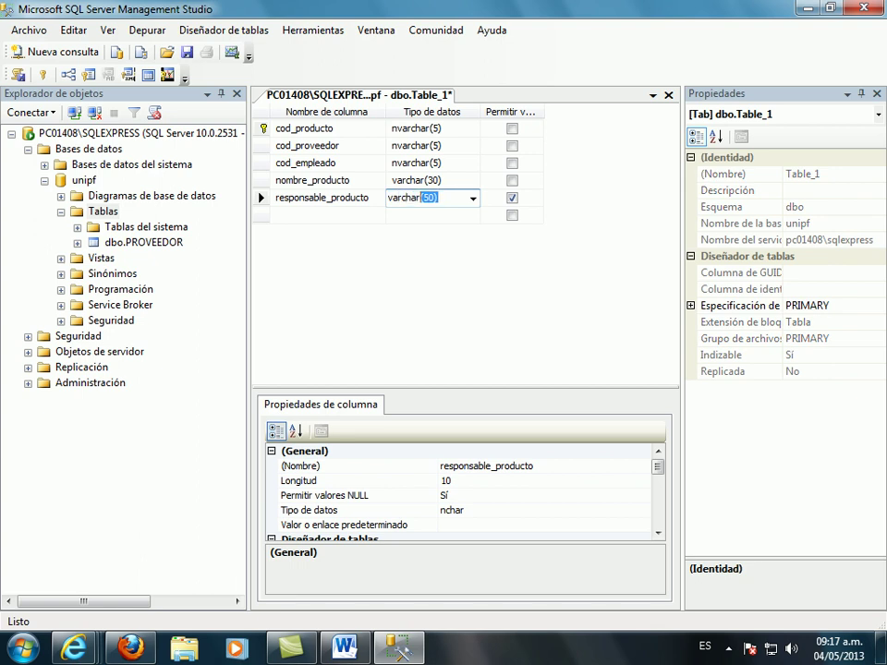
{"action": "left_click", "coordinate": [425, 200]}
{"action": "key", "text": "Delete"}
{"action": "key", "text": "Delete"}
{"action": "type", "text": "30"}
{"action": "key", "text": "Return"}
{"action": "left_click", "coordinate": [341, 216]}
{"action": "left_click", "coordinate": [512, 197]}
- Add a ubicacion_producto column of varchar(30) that disallows nulls
{"action": "left_click", "coordinate": [365, 212]}
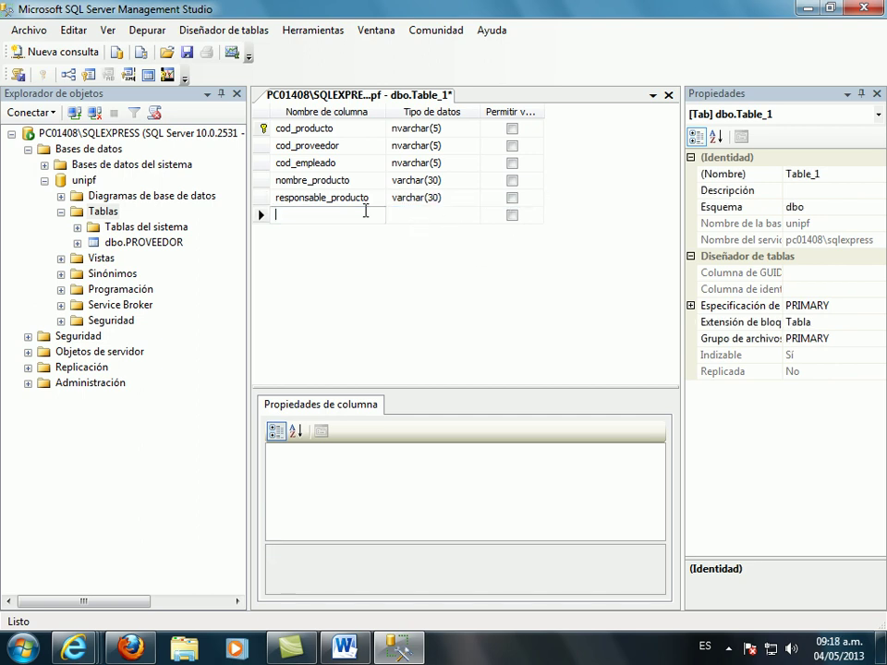
{"action": "type", "text": "ubicacion"}
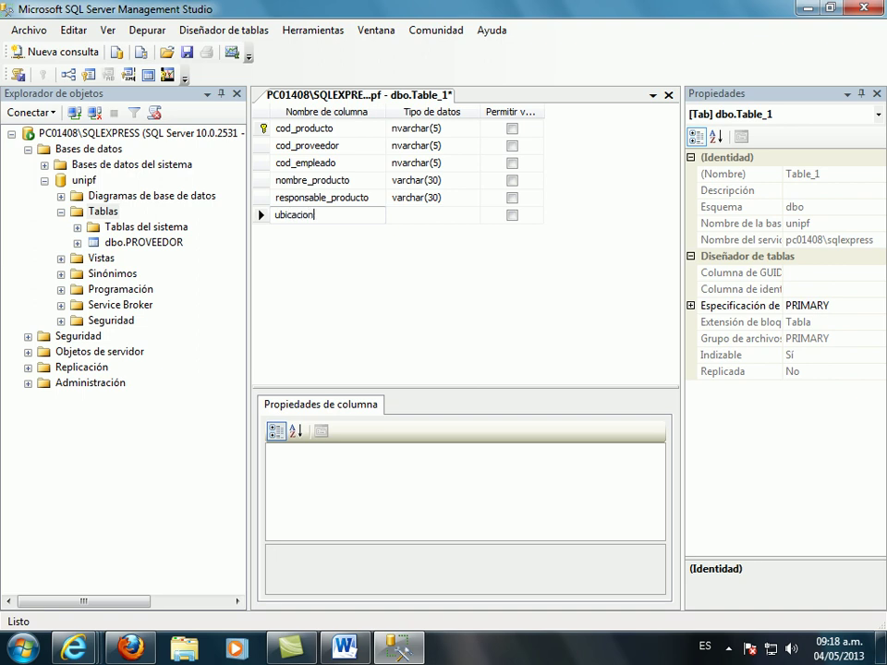
{"action": "type", "text": "_producto"}
{"action": "left_click", "coordinate": [438, 215]}
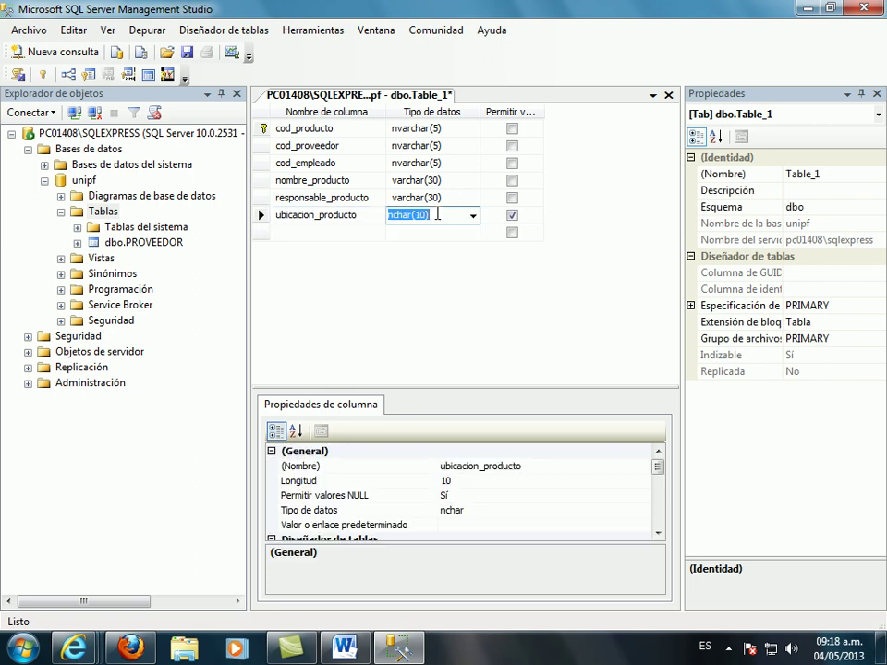
{"action": "type", "text": "varchar"}
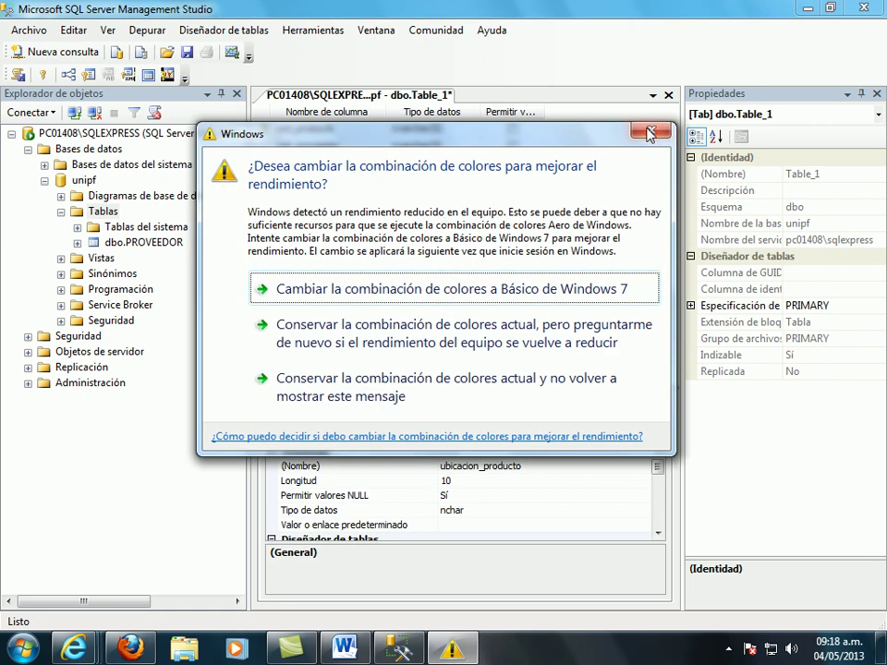
{"action": "left_click", "coordinate": [651, 130]}
{"action": "left_click", "coordinate": [428, 215]}
{"action": "key", "text": "BackSpace"}
{"action": "type", "text": "3"}
{"action": "left_click", "coordinate": [512, 216]}
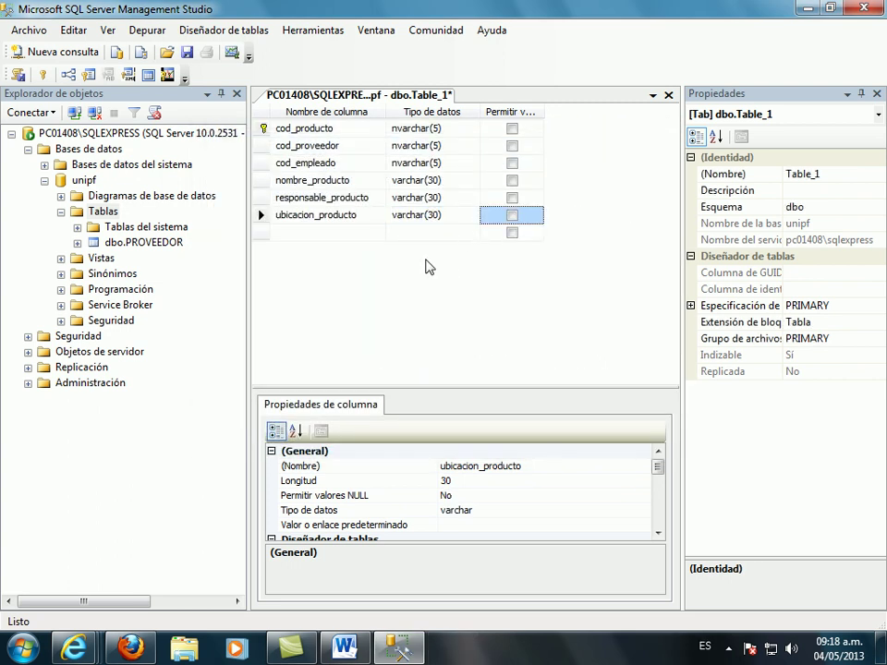
{"action": "left_click", "coordinate": [327, 234]}
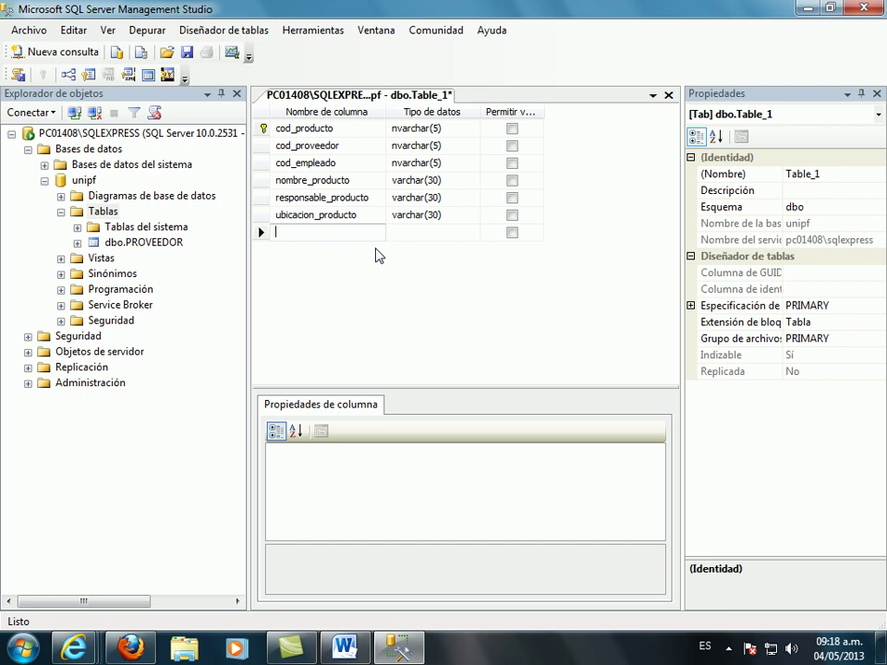
- Add a caracteristicas column of varchar(50) that disallows nulls
{"action": "type", "text": "carac"}
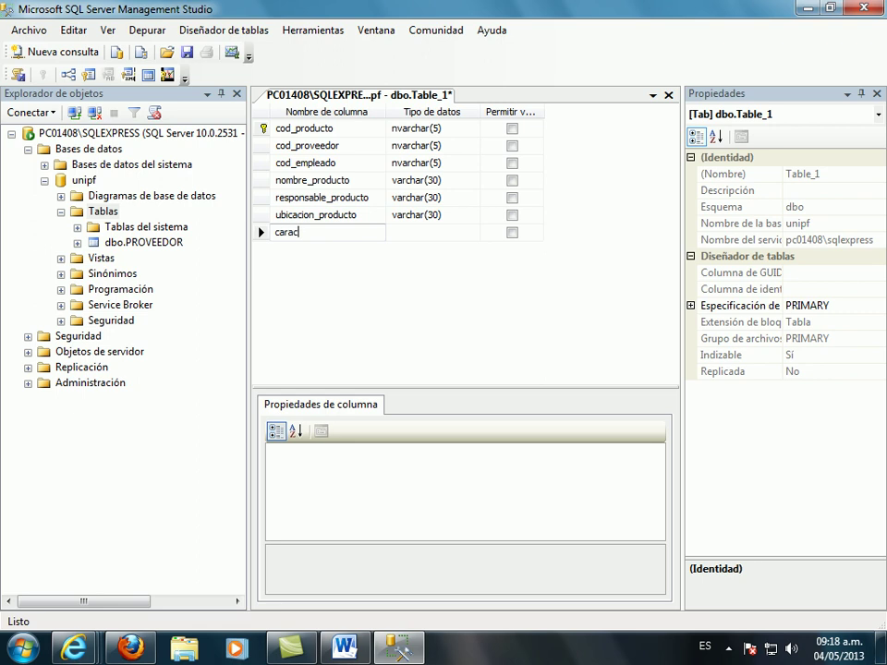
{"action": "type", "text": "teristicas"}
{"action": "key", "text": "Tab"}
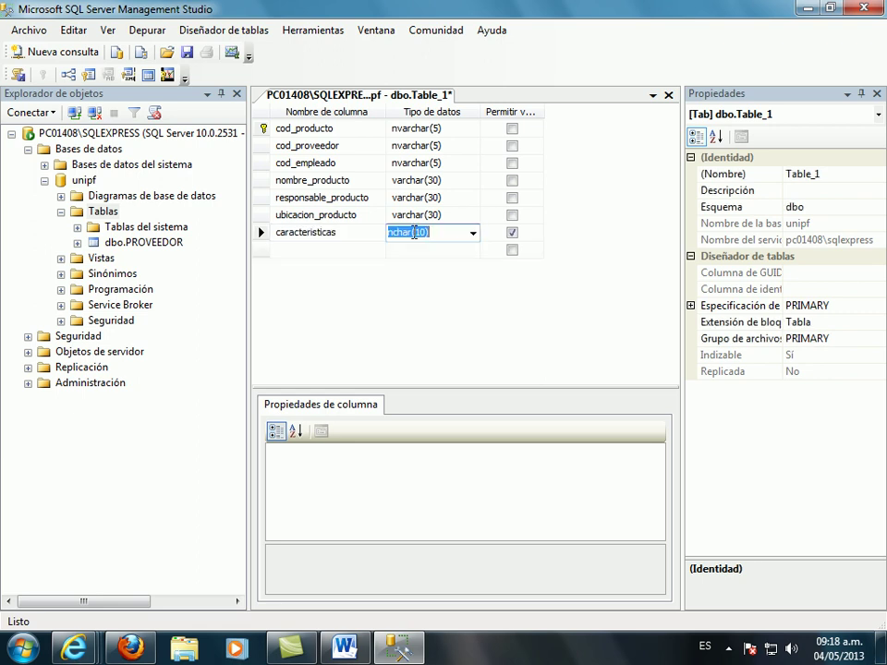
{"action": "type", "text": "varchar"}
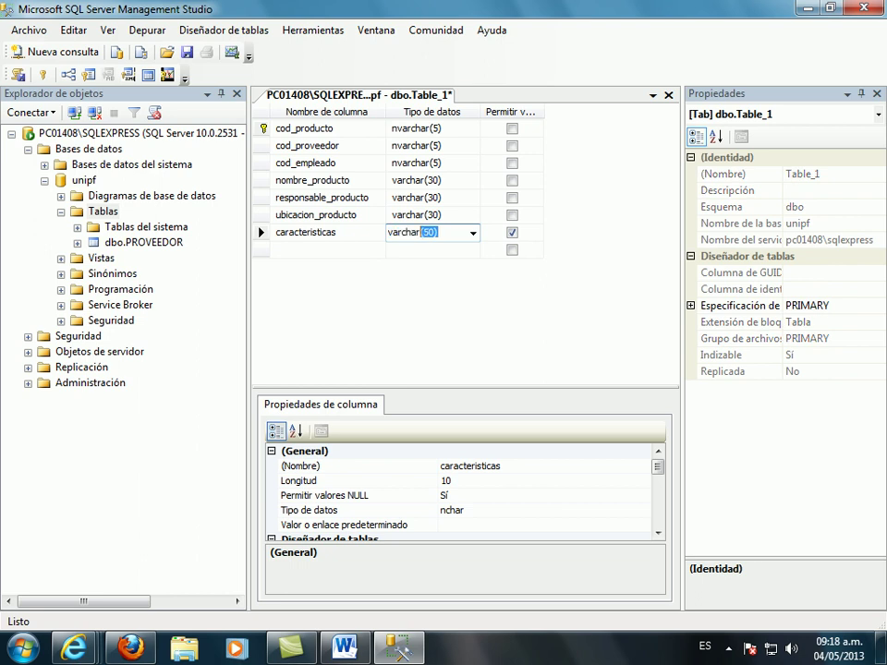
{"action": "type", "text": "("}
{"action": "left_click", "coordinate": [511, 233]}
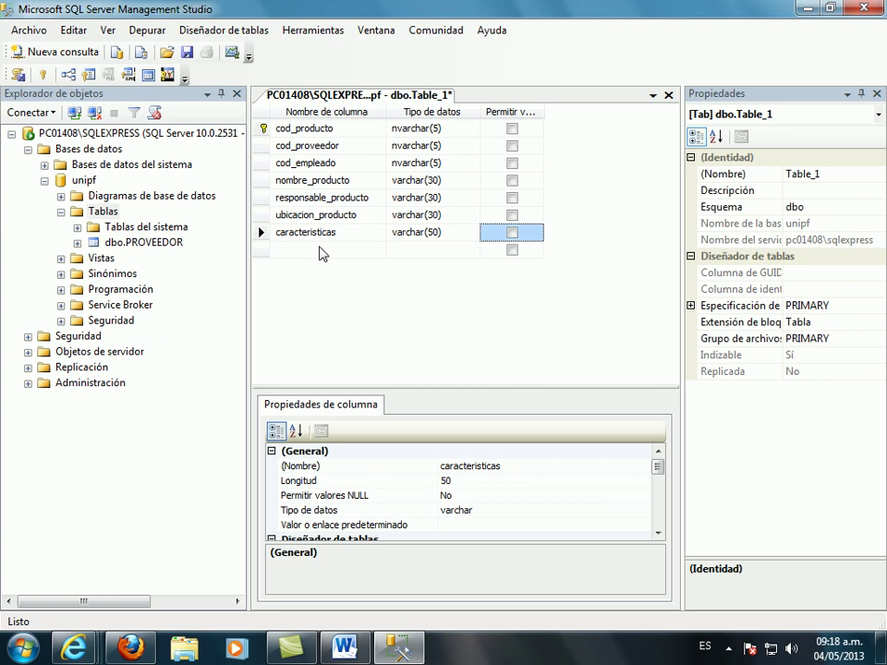
- Add a marca column of varchar(30) that disallows nulls
{"action": "left_click", "coordinate": [335, 250]}
{"action": "type", "text": "marca"}
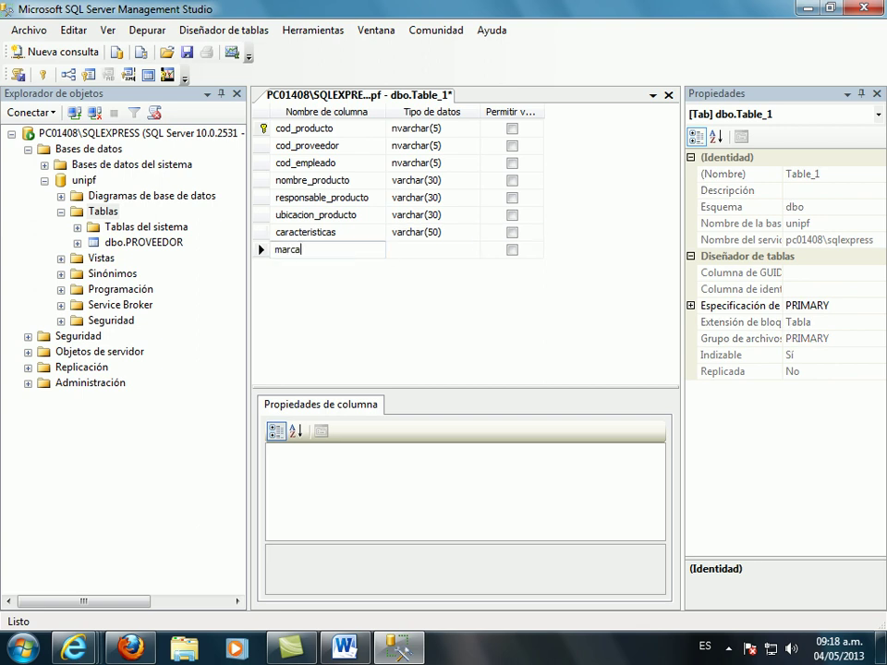
{"action": "left_click", "coordinate": [455, 251]}
{"action": "type", "text": "var"}
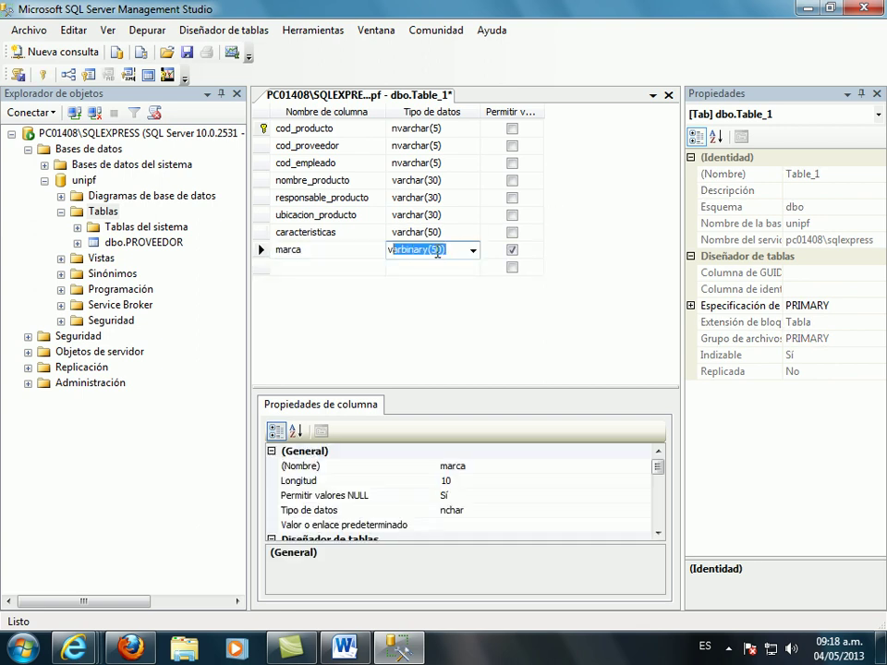
{"action": "type", "text": "char"}
{"action": "left_click", "coordinate": [423, 250]}
{"action": "key", "text": "Delete"}
{"action": "type", "text": "3"}
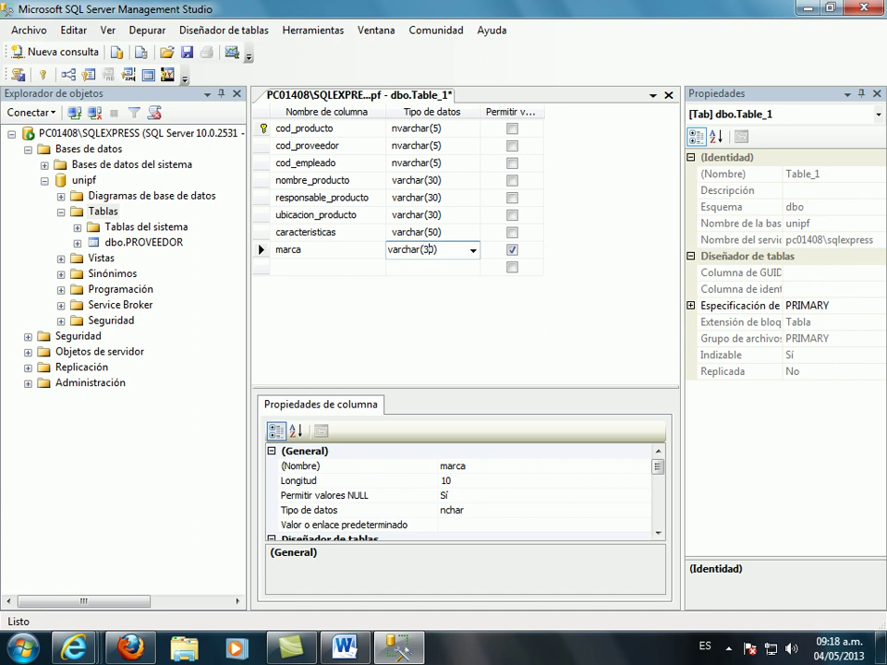
{"action": "left_click", "coordinate": [512, 251]}
{"action": "left_click", "coordinate": [513, 251]}
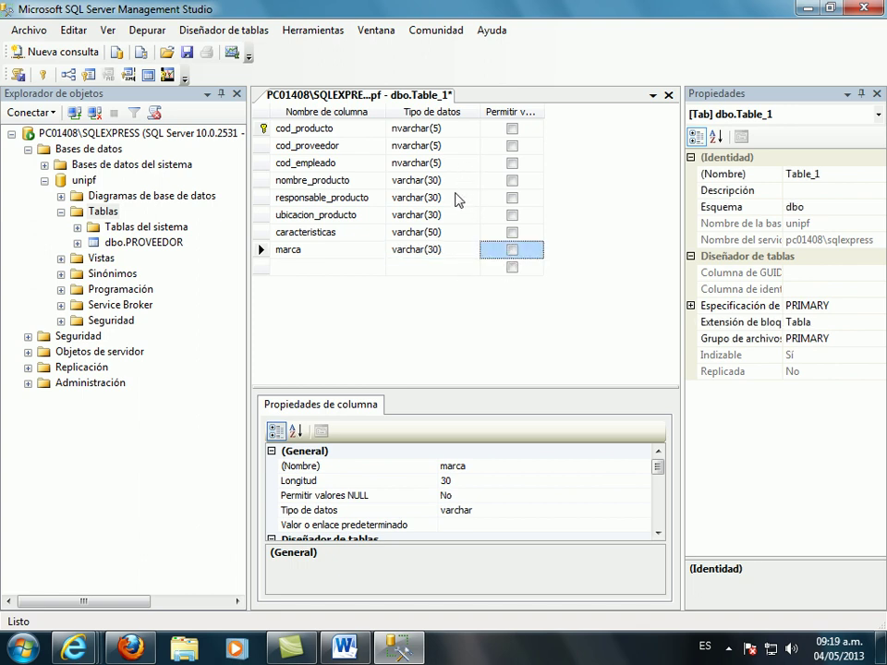
- Close the designer and save the new table under the name PRODUCTO
{"action": "left_click", "coordinate": [669, 95]}
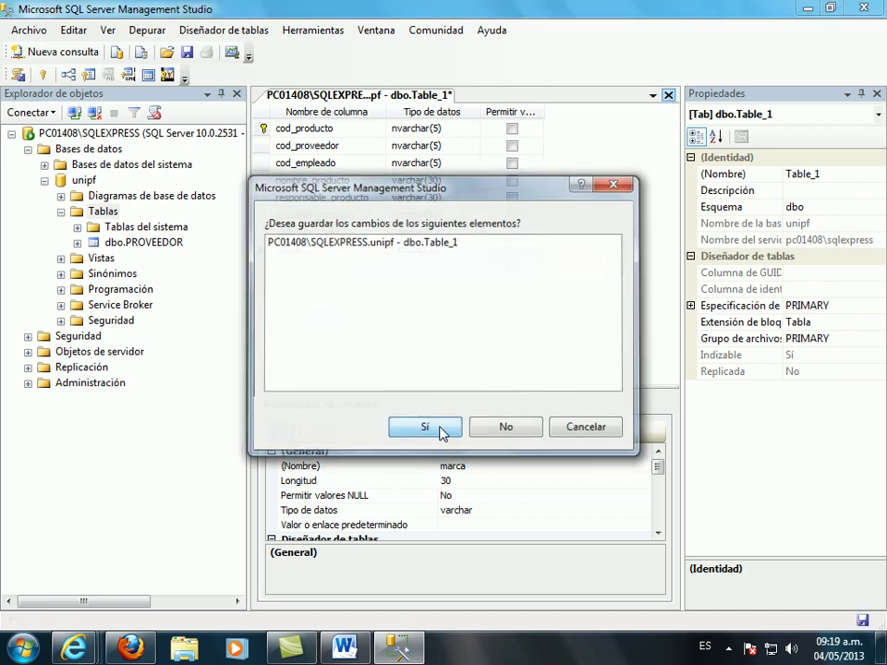
{"action": "left_click", "coordinate": [443, 430]}
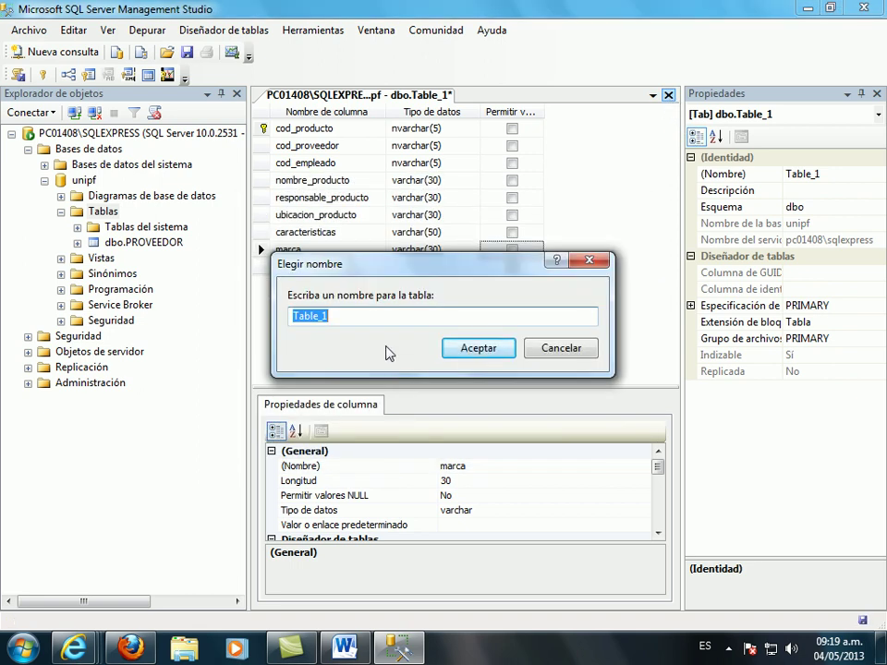
{"action": "type", "text": "PRODUCTO"}
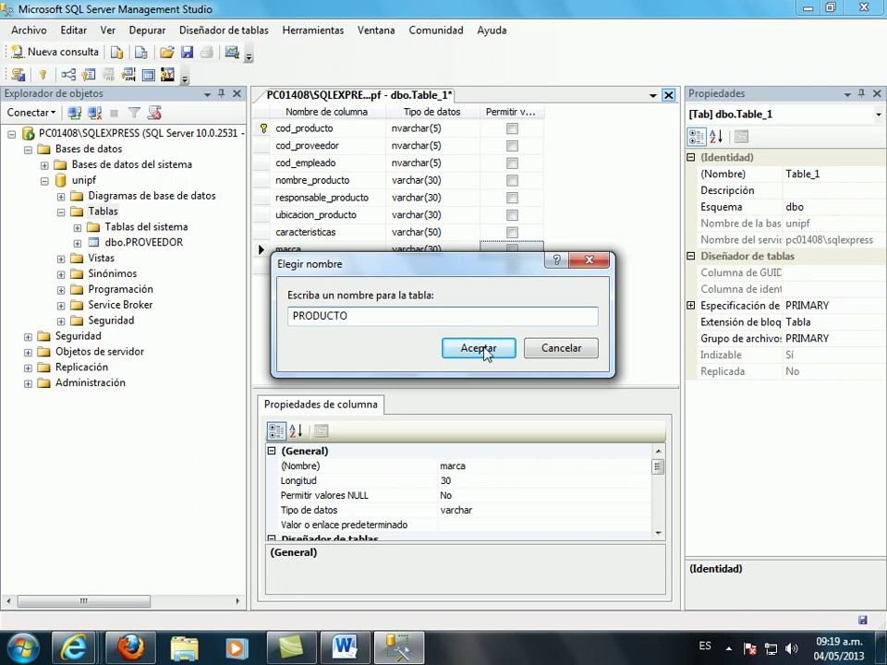
{"action": "left_click", "coordinate": [484, 347]}
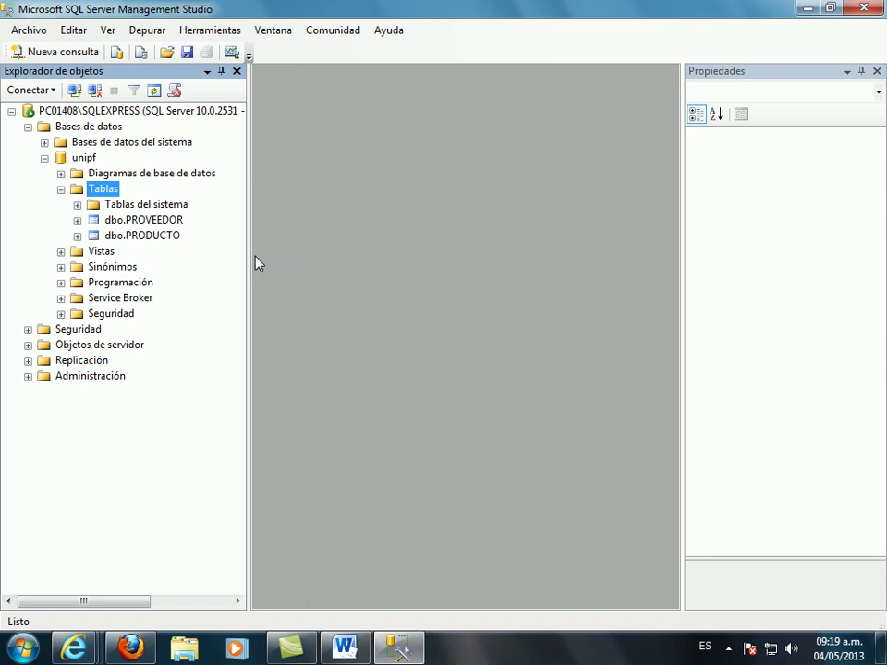
- Create a new unipf database diagram, accepting the support objects, and add the PRODUCTO table
{"action": "left_click", "coordinate": [150, 175]}
{"action": "right_click", "coordinate": [151, 175]}
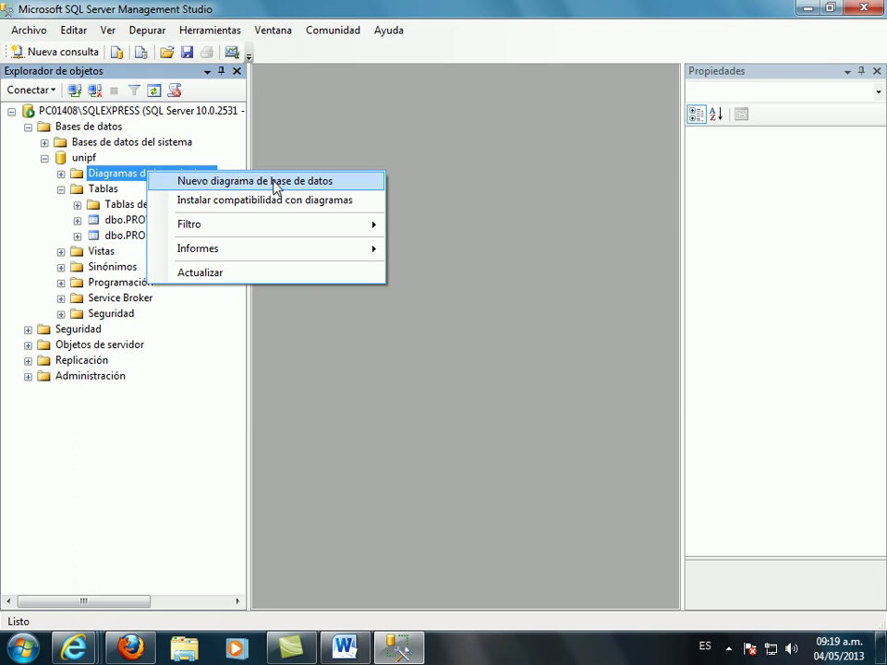
{"action": "left_click", "coordinate": [277, 183]}
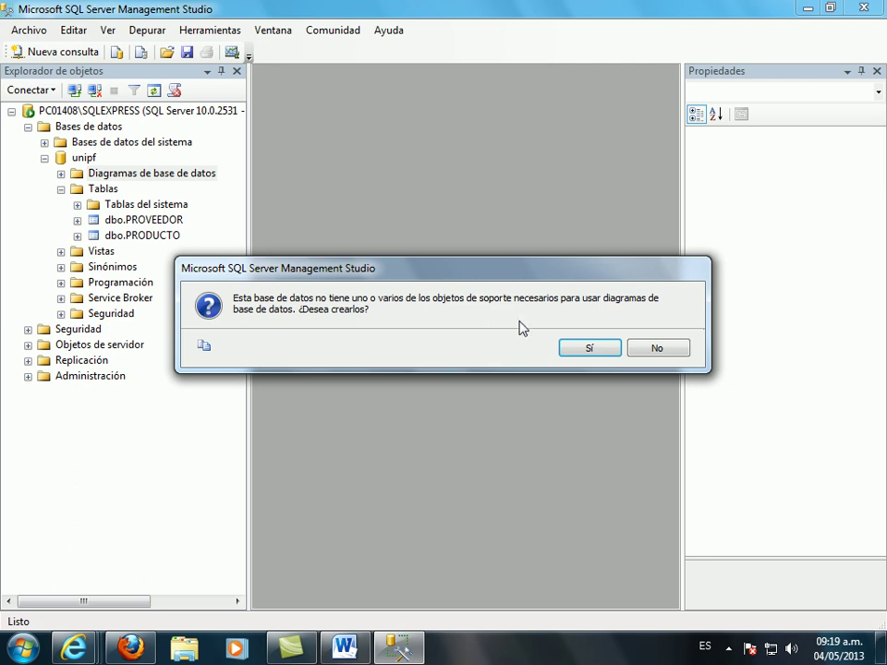
{"action": "left_click", "coordinate": [590, 348]}
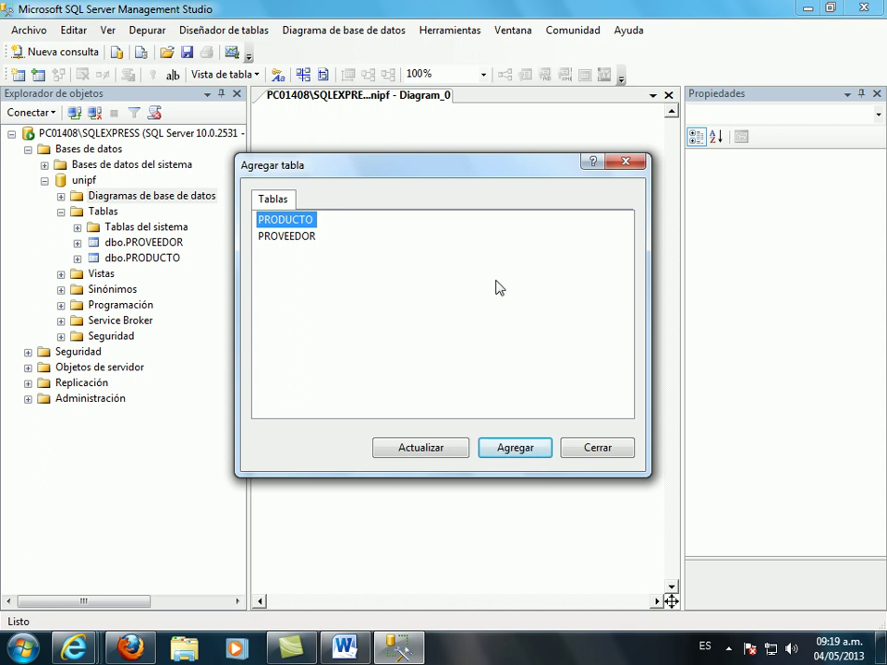
{"action": "left_click", "coordinate": [500, 448]}
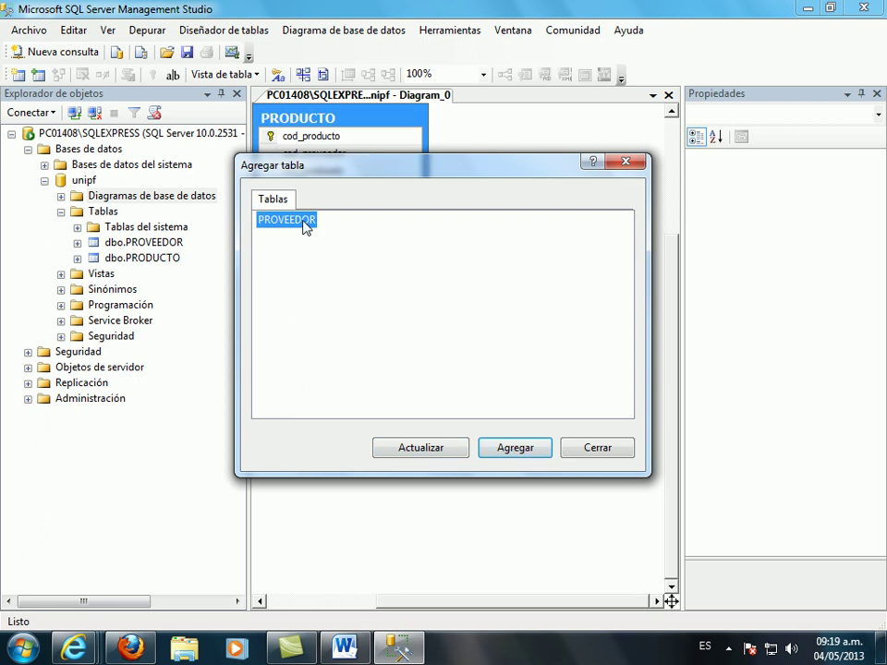
{"action": "left_click", "coordinate": [428, 449]}
- Add PROVEEDOR to the diagram and reposition the PRODUCTO table
{"action": "left_click", "coordinate": [528, 452]}
{"action": "left_click", "coordinate": [594, 450]}
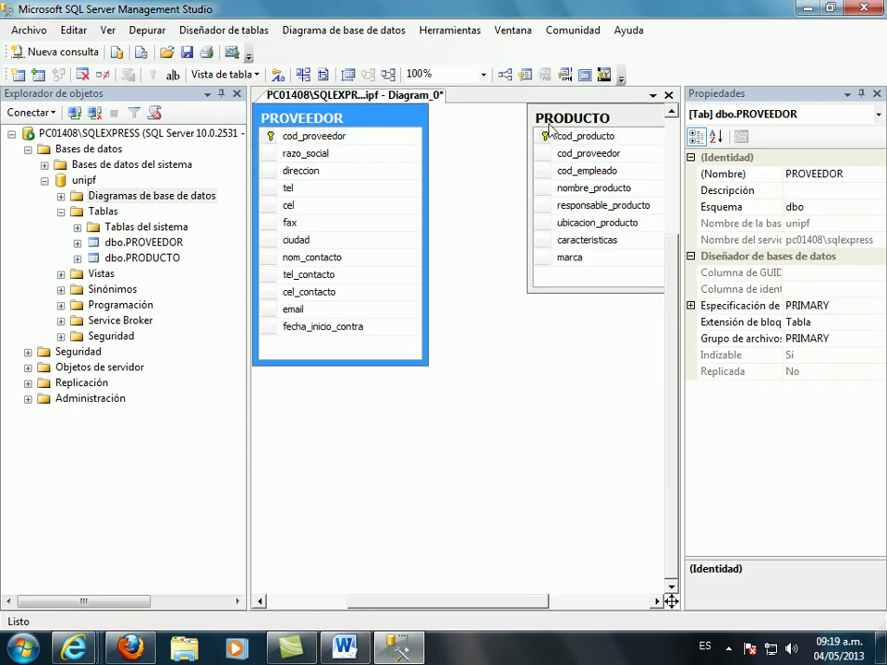
{"action": "left_click_drag", "start_coordinate": [567, 124], "coordinate": [513, 213]}
{"action": "left_click_drag", "start_coordinate": [574, 216], "coordinate": [594, 217]}
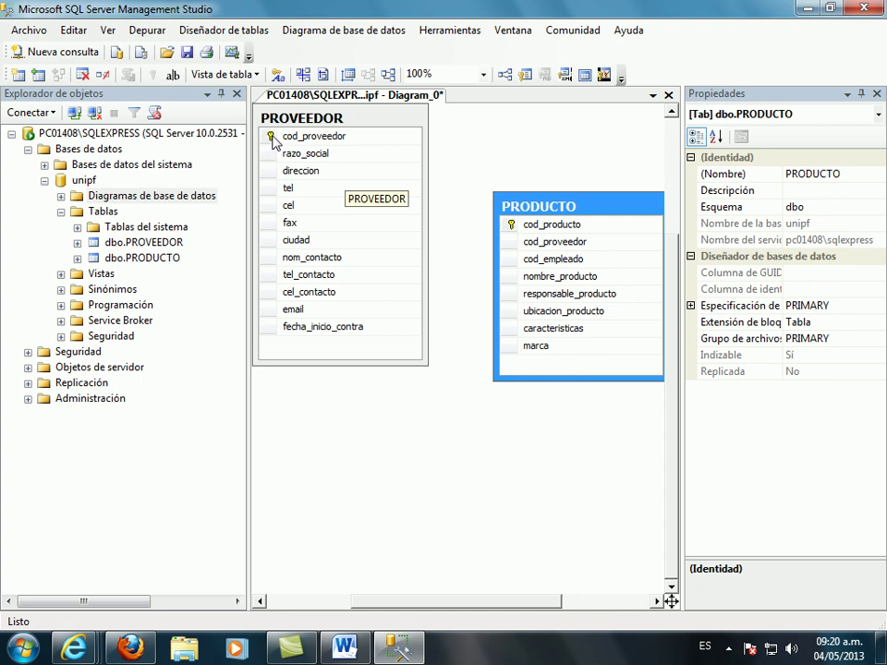
- Create a foreign key from PROVEEDOR's cod_proveedor to PRODUCTO's cod_proveedor and tidy the layout
{"action": "left_click_drag", "start_coordinate": [271, 139], "coordinate": [509, 246]}
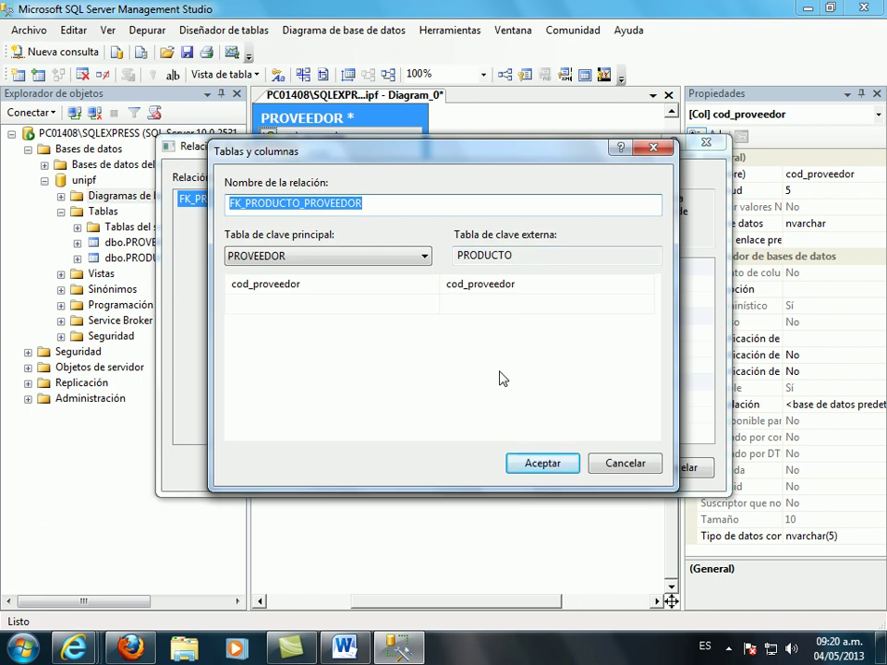
{"action": "left_click", "coordinate": [543, 468]}
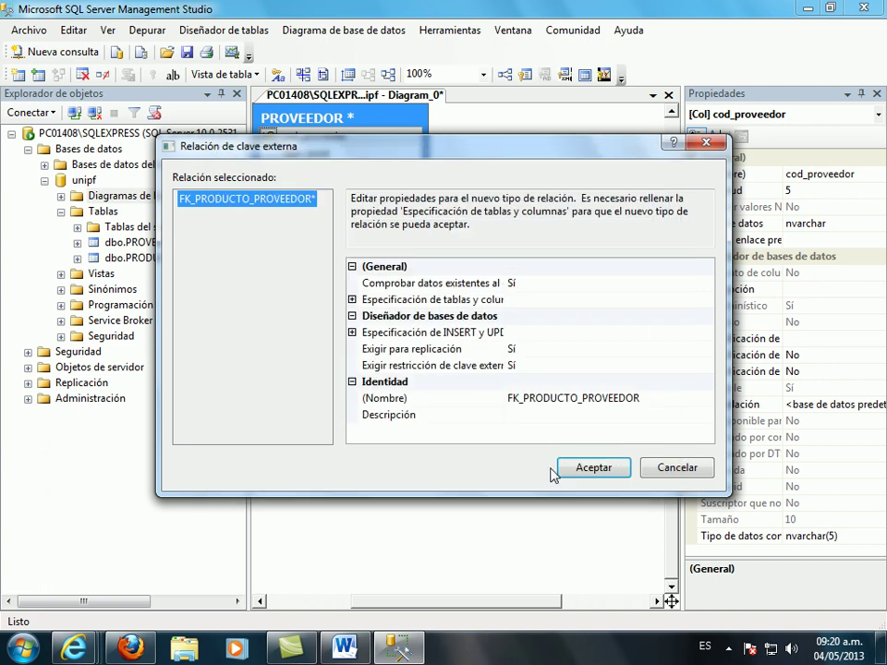
{"action": "left_click", "coordinate": [593, 468]}
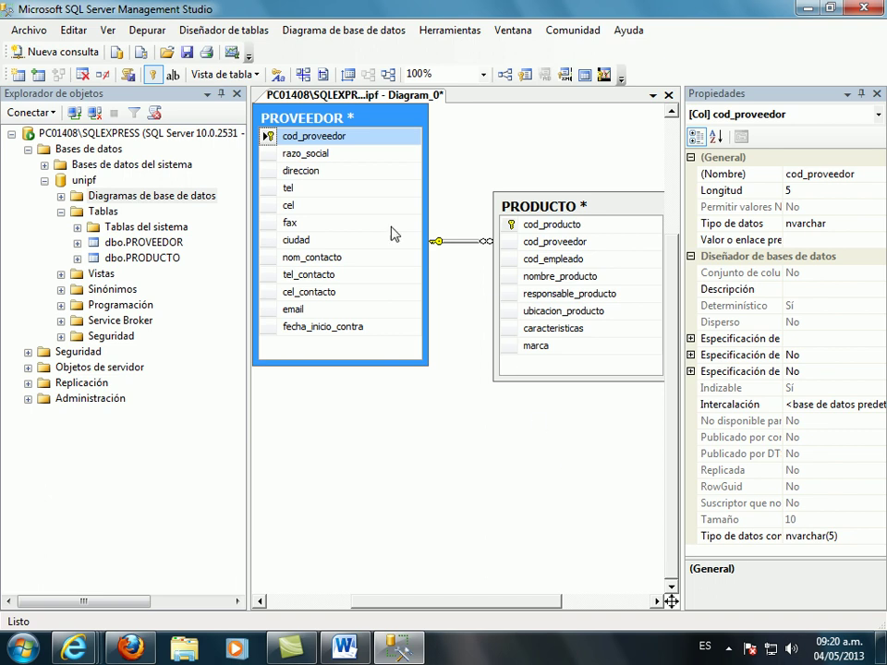
{"action": "left_click_drag", "start_coordinate": [388, 118], "coordinate": [386, 139]}
{"action": "left_click_drag", "start_coordinate": [523, 224], "coordinate": [519, 322]}
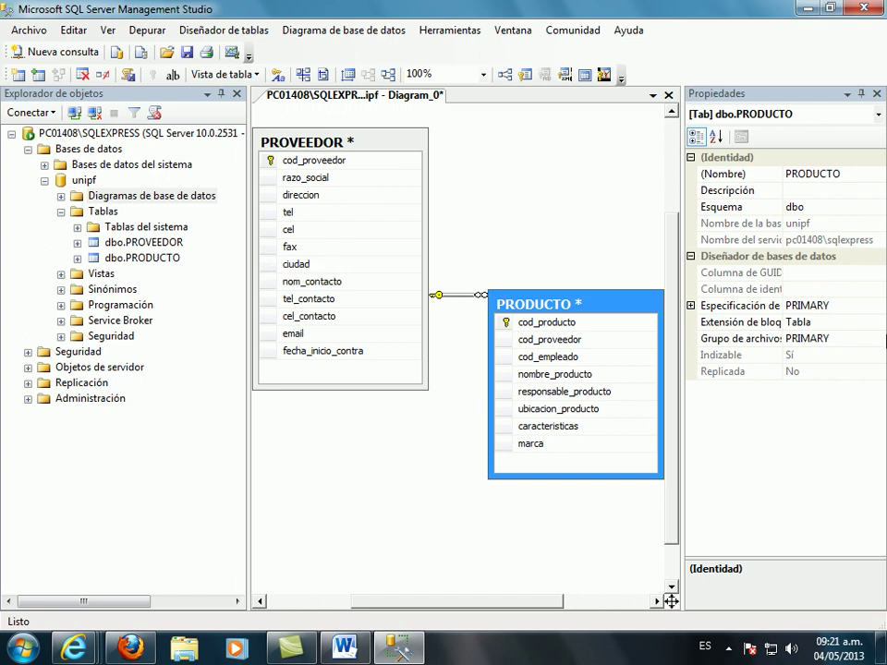
- Save the diagram as MER with the PROVEEDOR and PRODUCTO changes, then expand the diagrams folder
{"action": "left_click", "coordinate": [669, 96]}
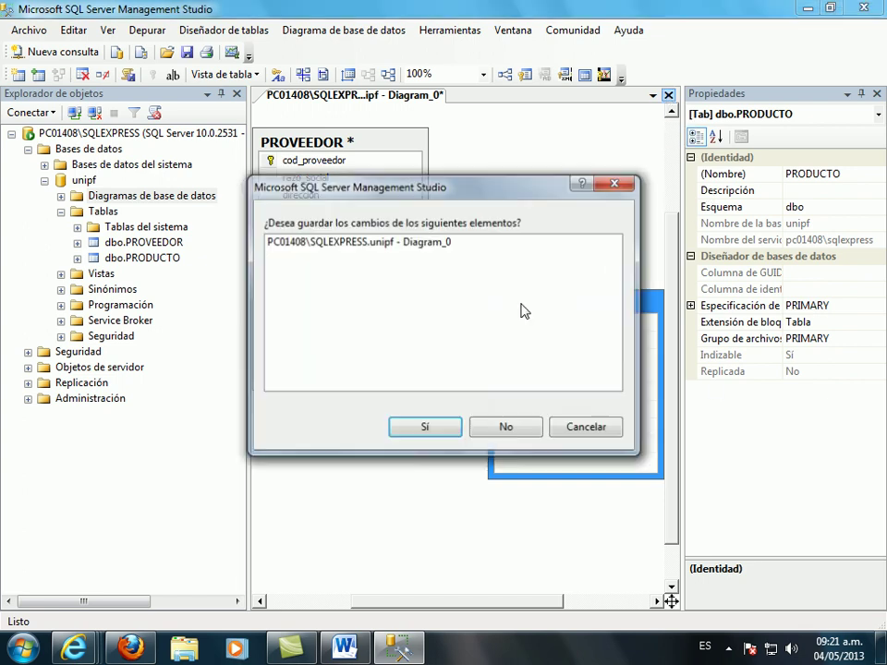
{"action": "left_click", "coordinate": [426, 427]}
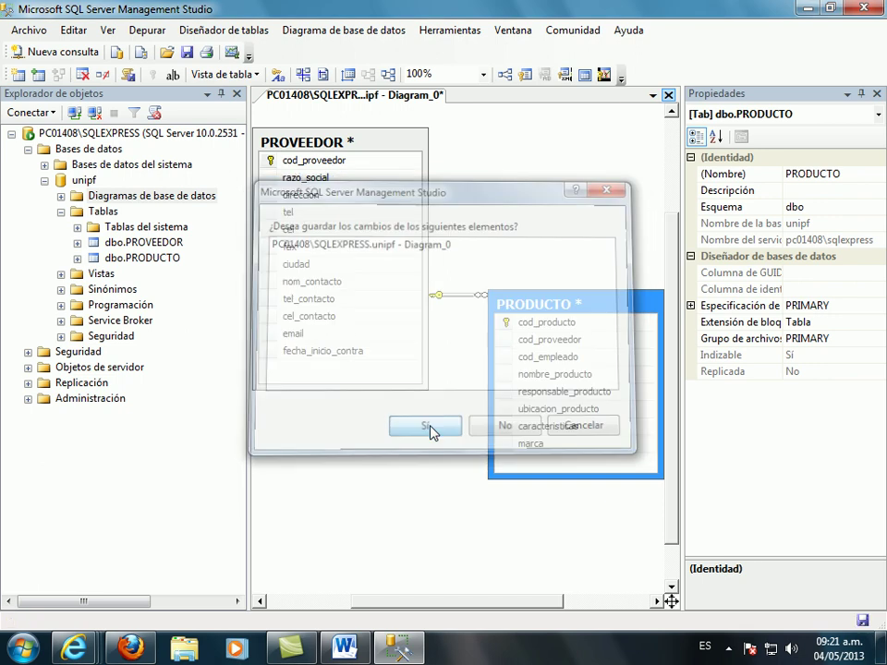
{"action": "type", "text": "MER"}
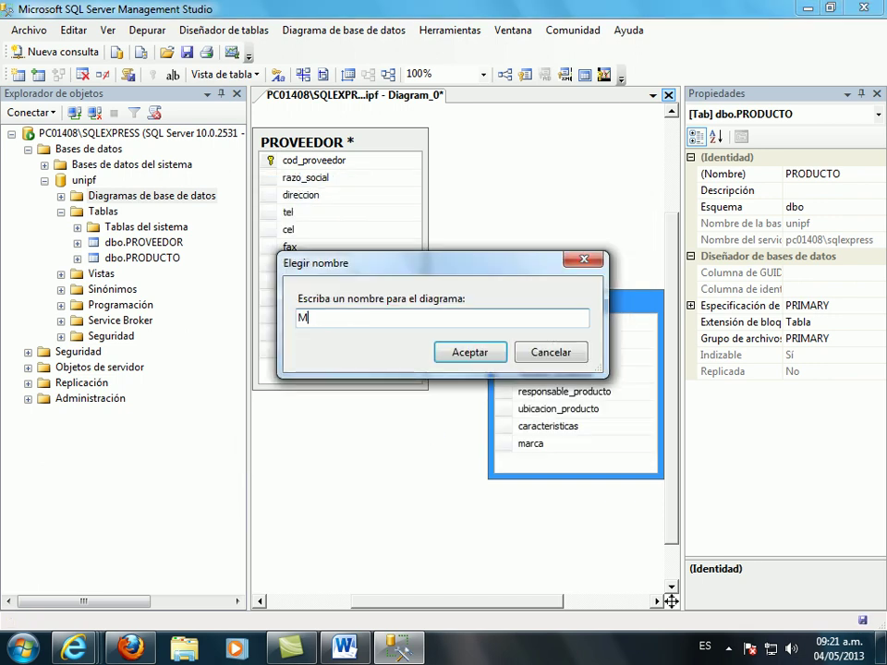
{"action": "left_click", "coordinate": [476, 356]}
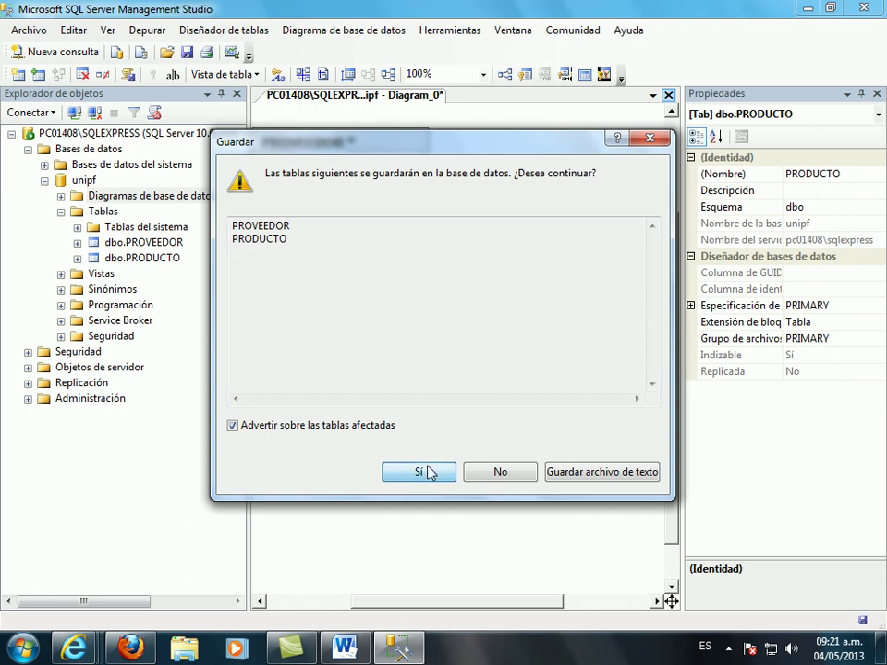
{"action": "left_click", "coordinate": [426, 471]}
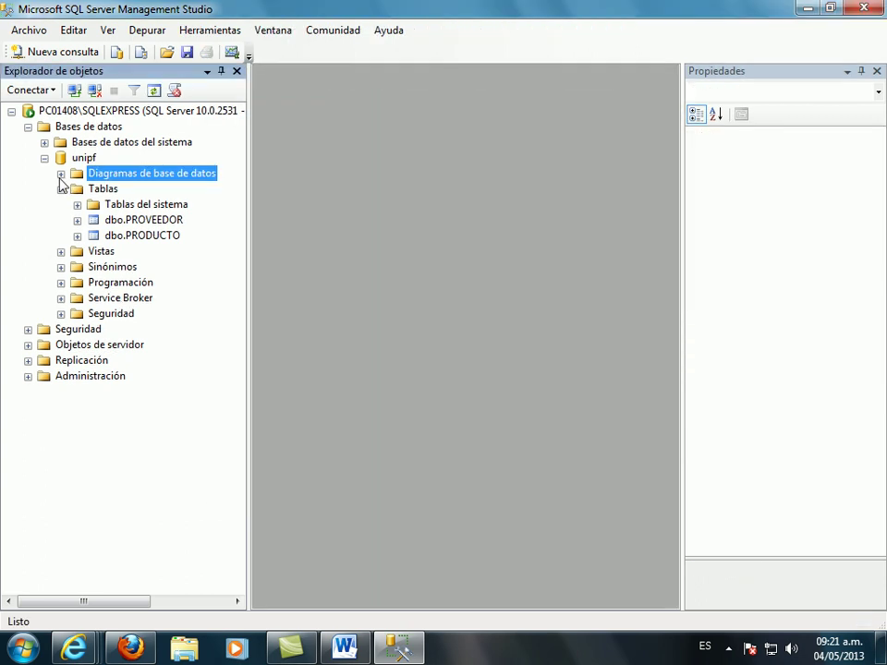
{"action": "left_click", "coordinate": [61, 174]}
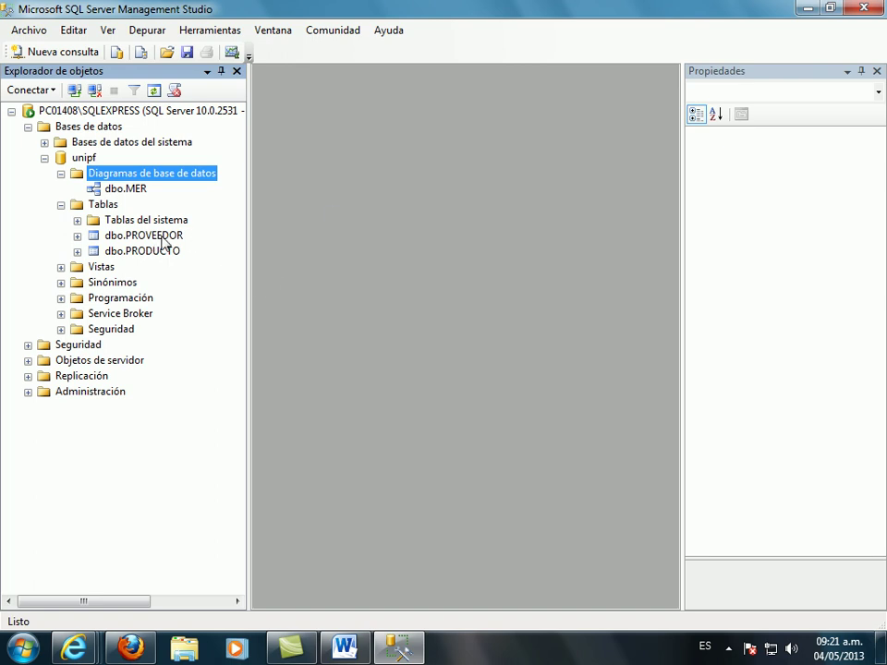
- Open PROVEEDOR's top 200 rows for editing and enter code 1 and company IBM
{"action": "left_click", "coordinate": [162, 240]}
{"action": "right_click", "coordinate": [161, 240]}
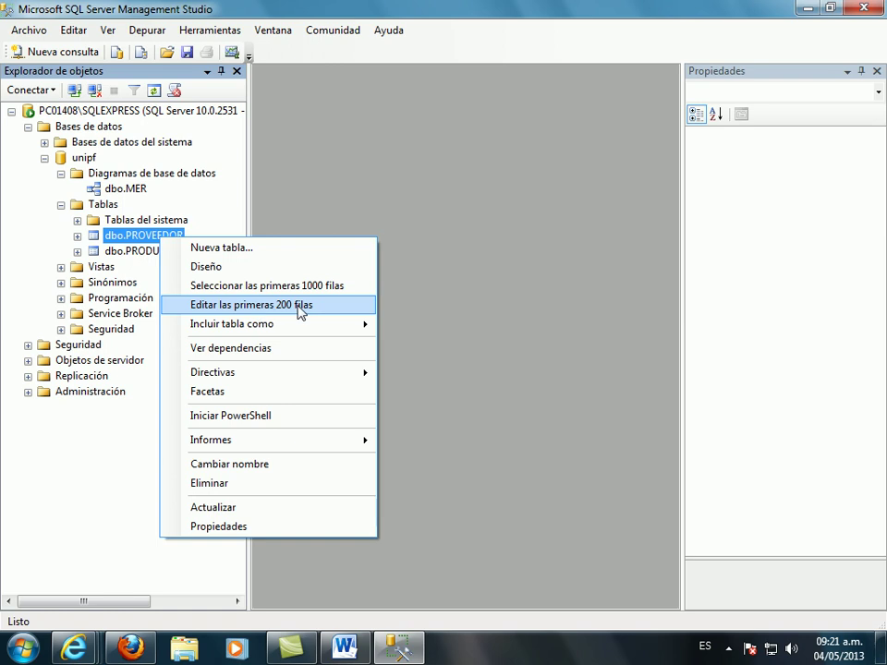
{"action": "left_click", "coordinate": [299, 313]}
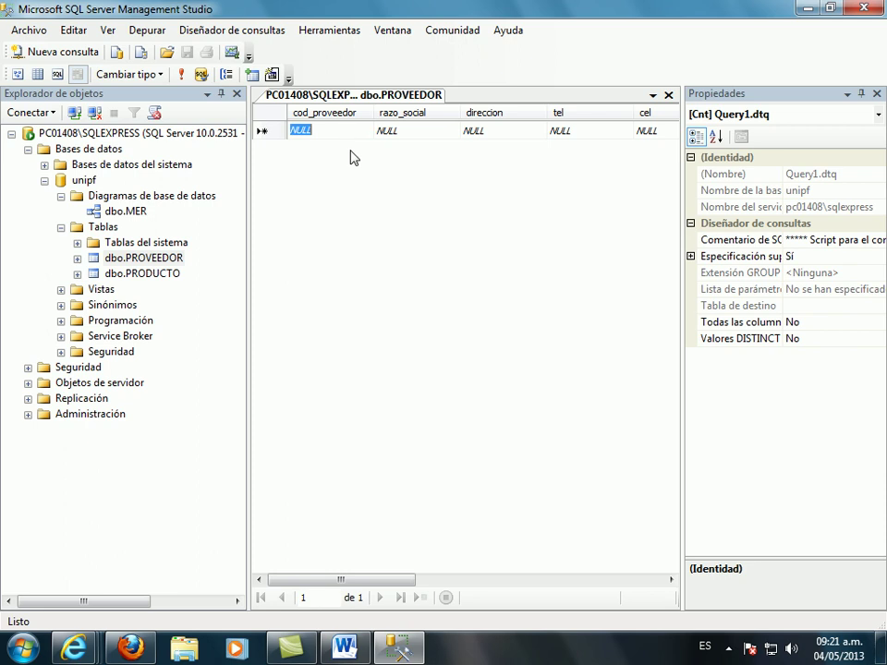
{"action": "type", "text": "1"}
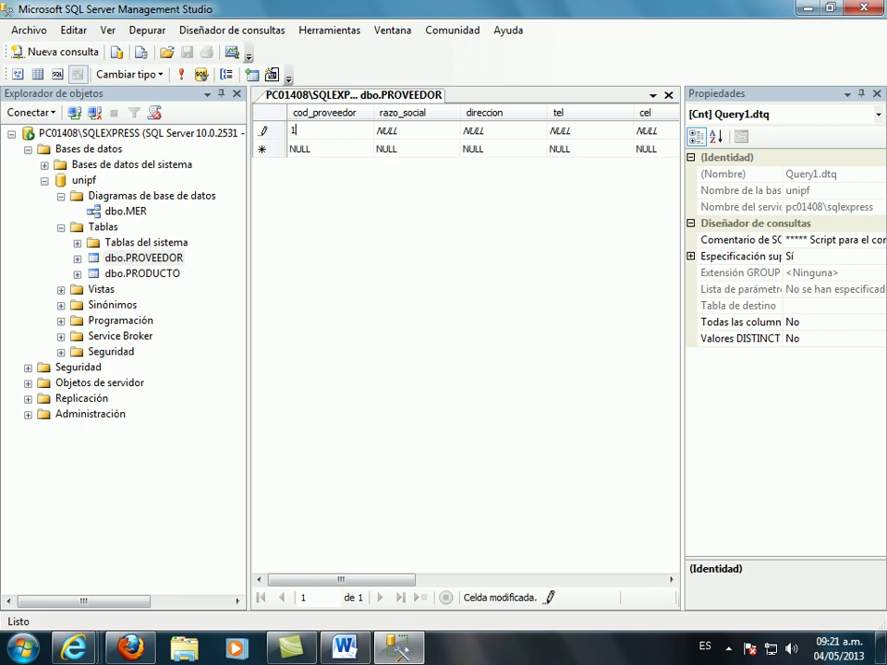
{"action": "key", "text": "Tab"}
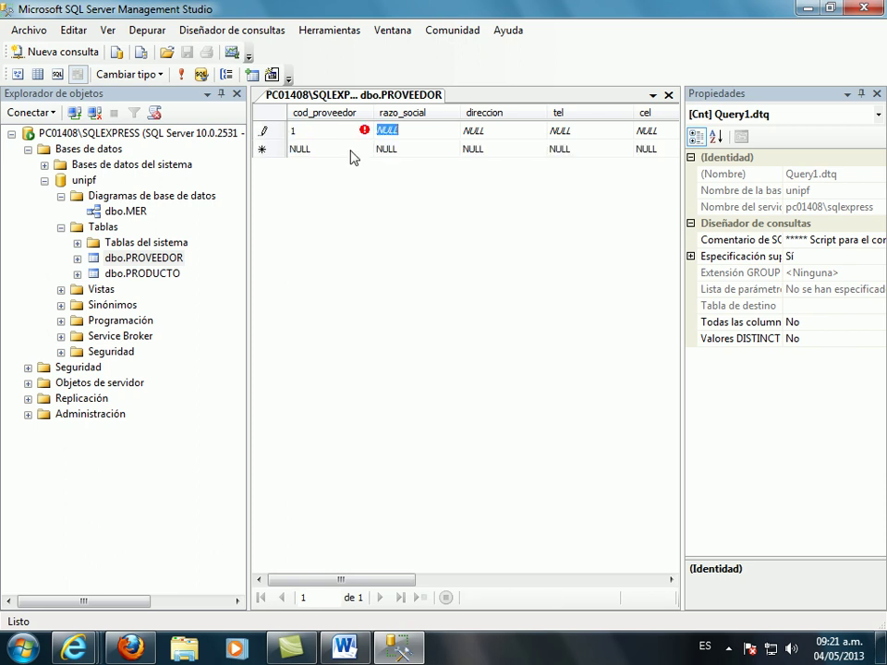
{"action": "type", "text": "IBM"}
{"action": "key", "text": "Tab"}
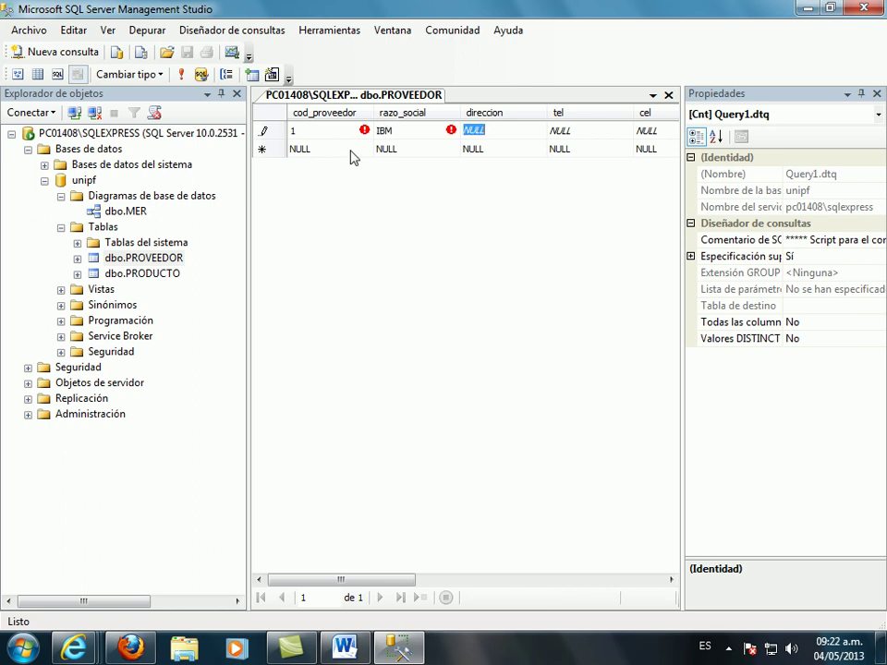
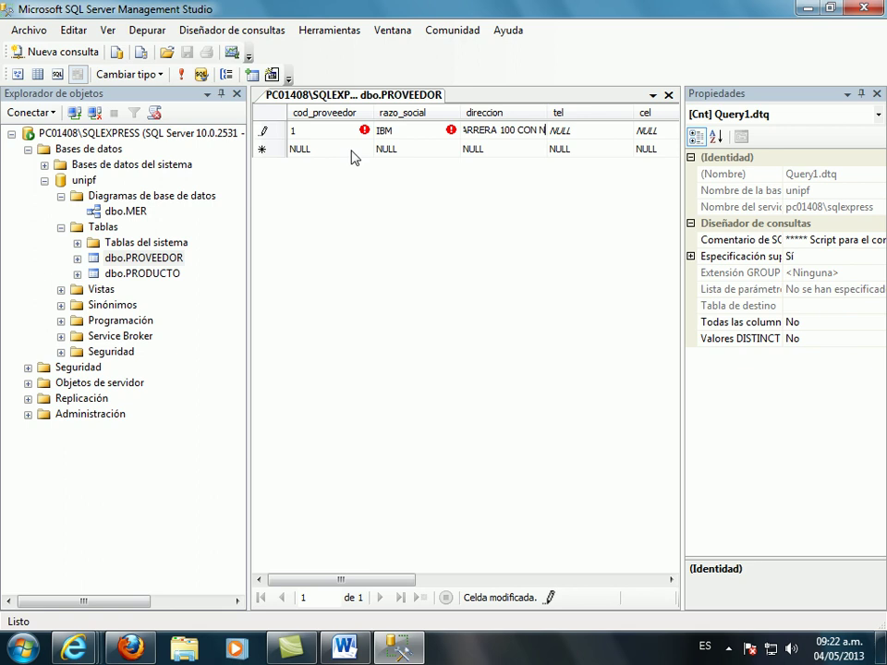
- Enter the supplier's address, phone, mobile and fax numbers, and city BOGOTA
{"action": "key", "text": "BackSpace"}
{"action": "key", "text": "BackSpace"}
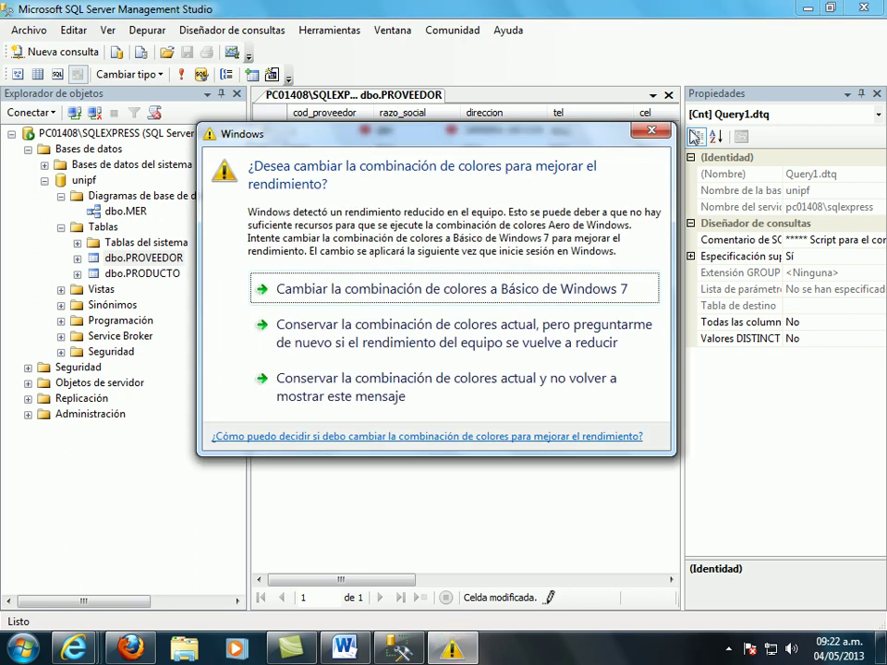
{"action": "left_click", "coordinate": [651, 130]}
{"action": "type", "text": "AV SUBA"}
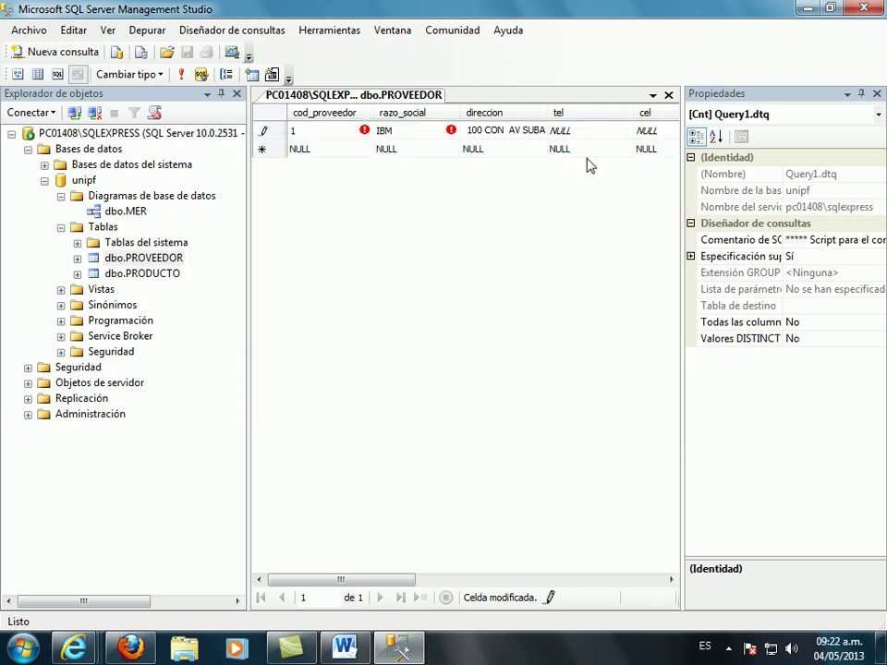
{"action": "left_click", "coordinate": [589, 130]}
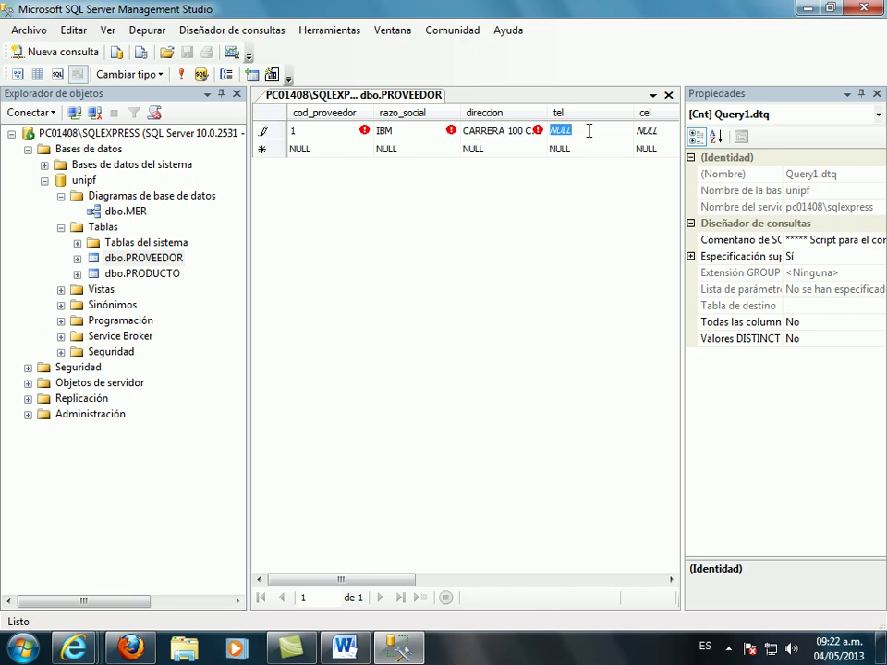
{"action": "key", "text": "Tab"}
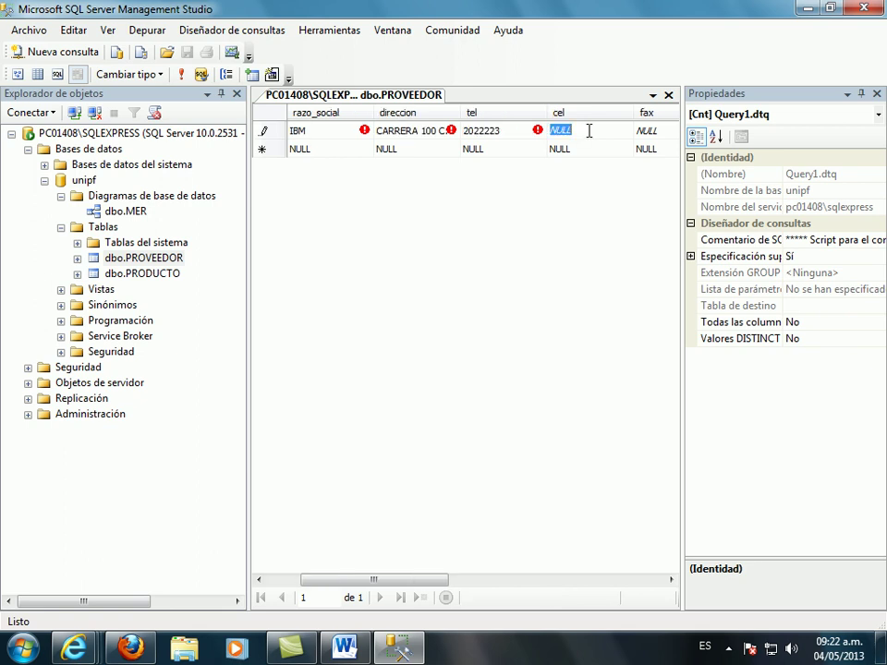
{"action": "key", "text": "Tab"}
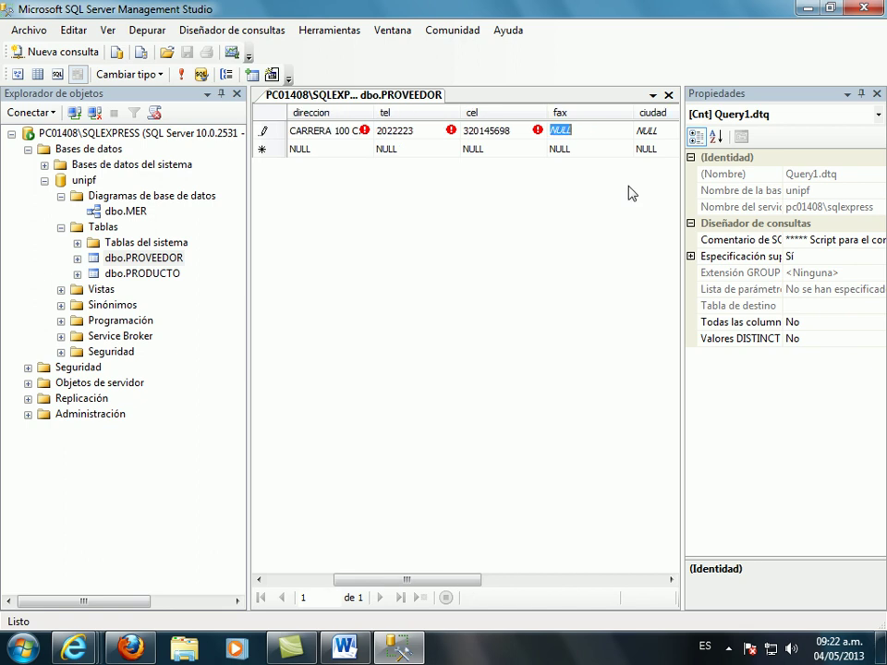
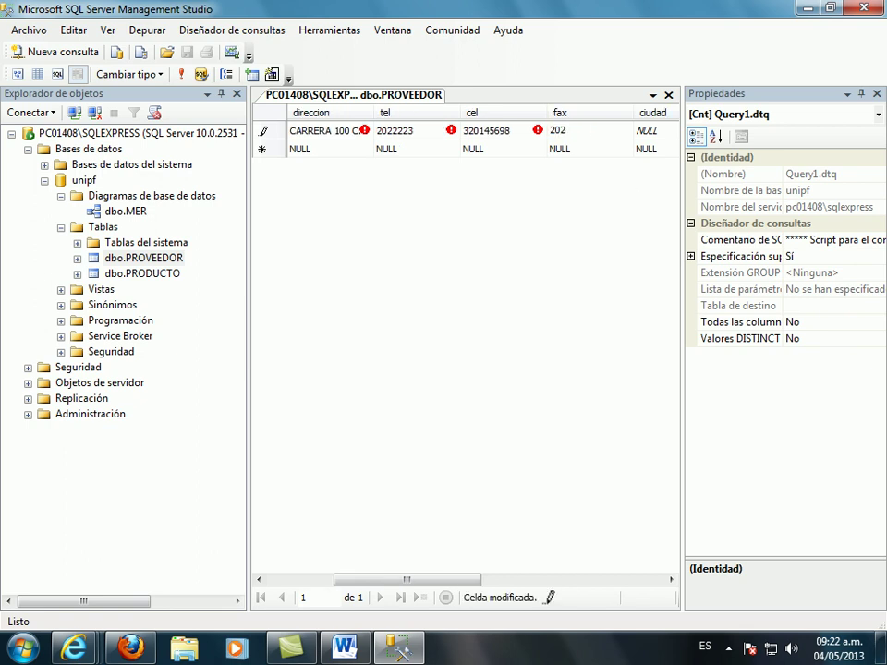
{"action": "key", "text": "Tab"}
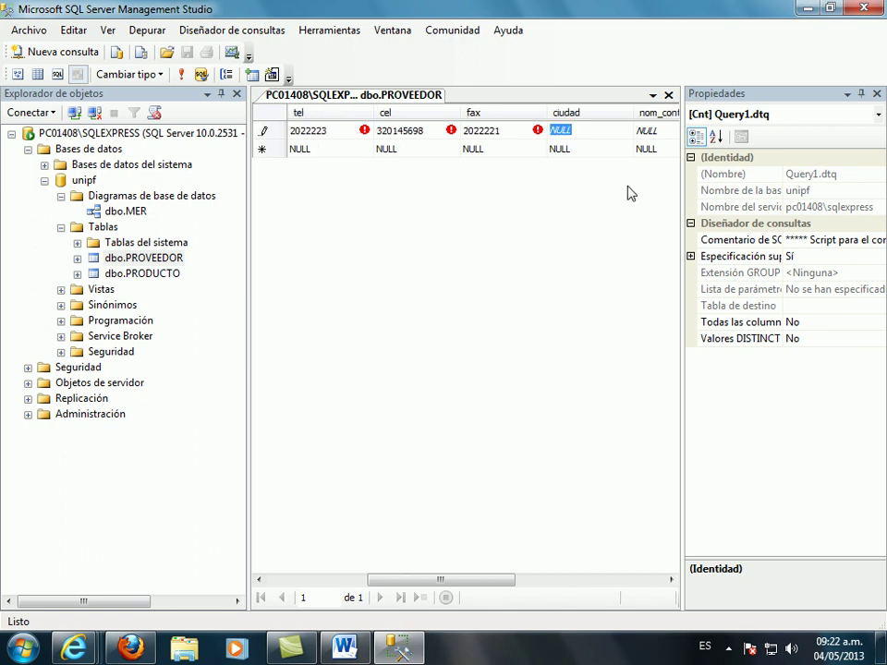
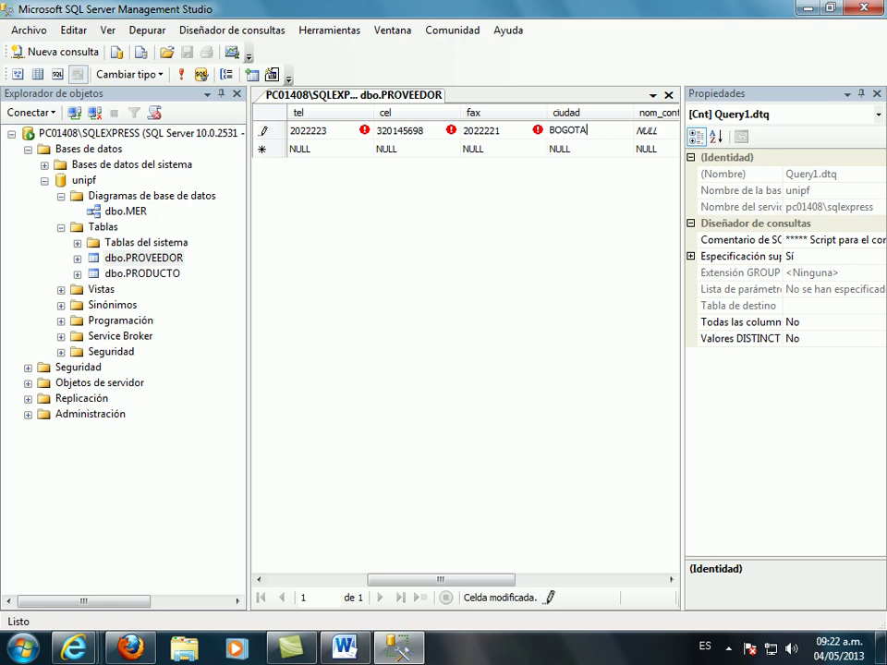
{"action": "key", "text": "Tab"}
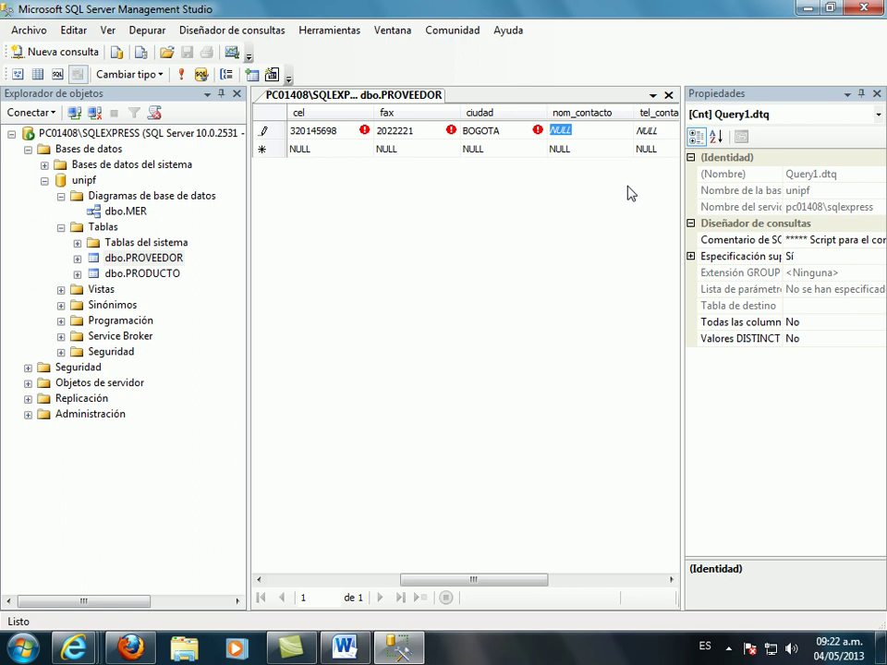
- Fill in the contact's name, phone, mobile and e-mail plus the contract start date, committing the row
{"action": "key", "text": "BackSpace"}
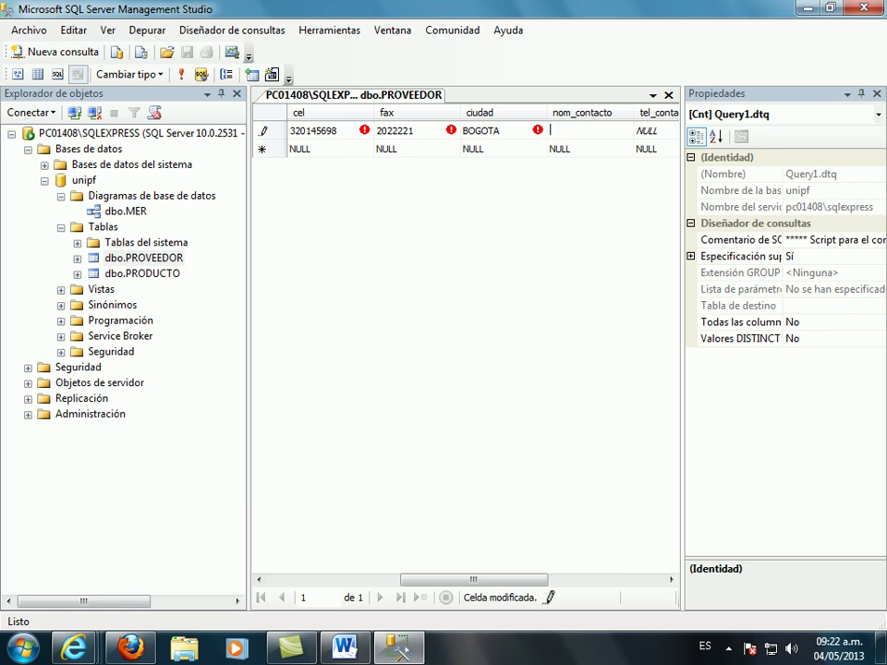
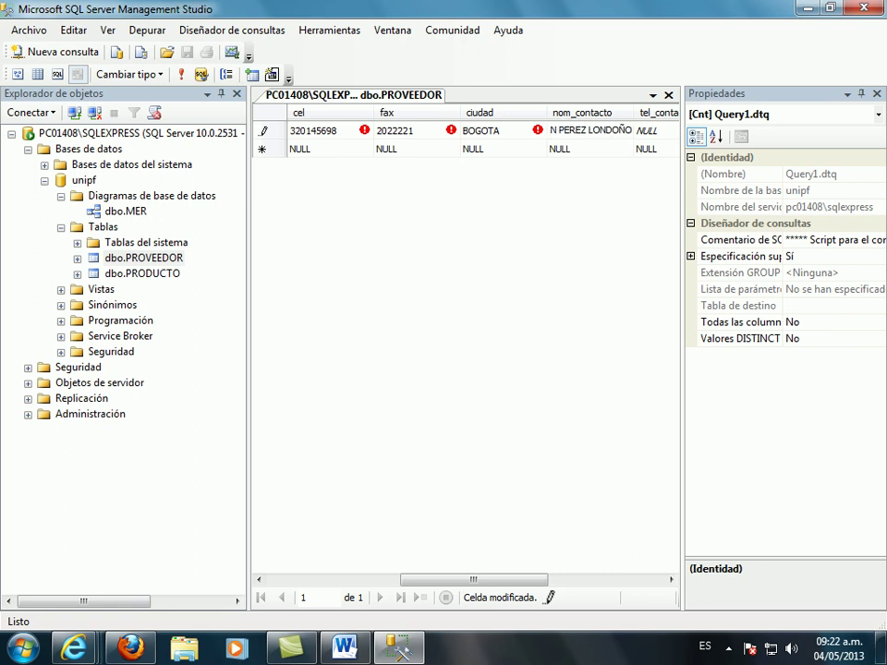
{"action": "key", "text": "Tab"}
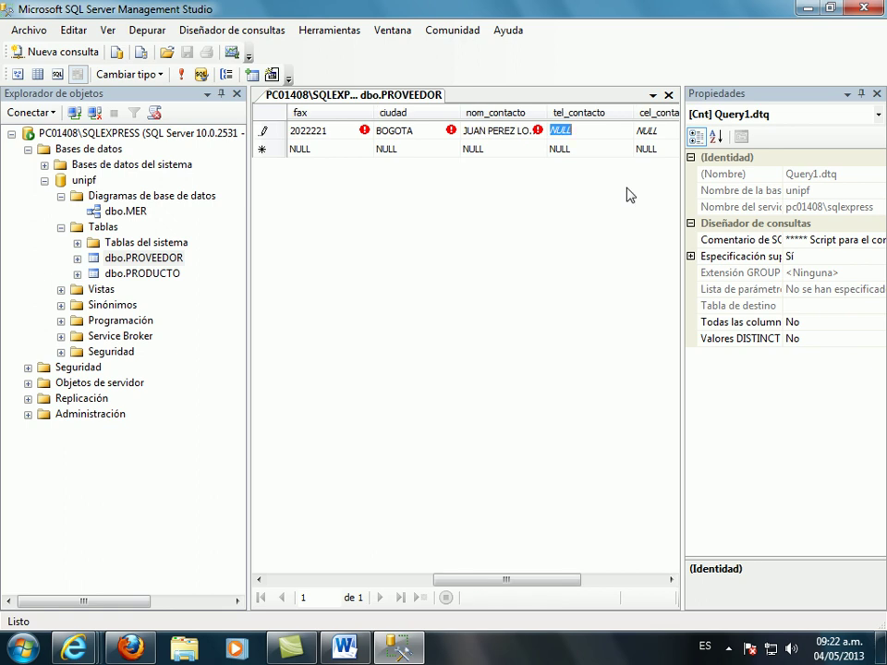
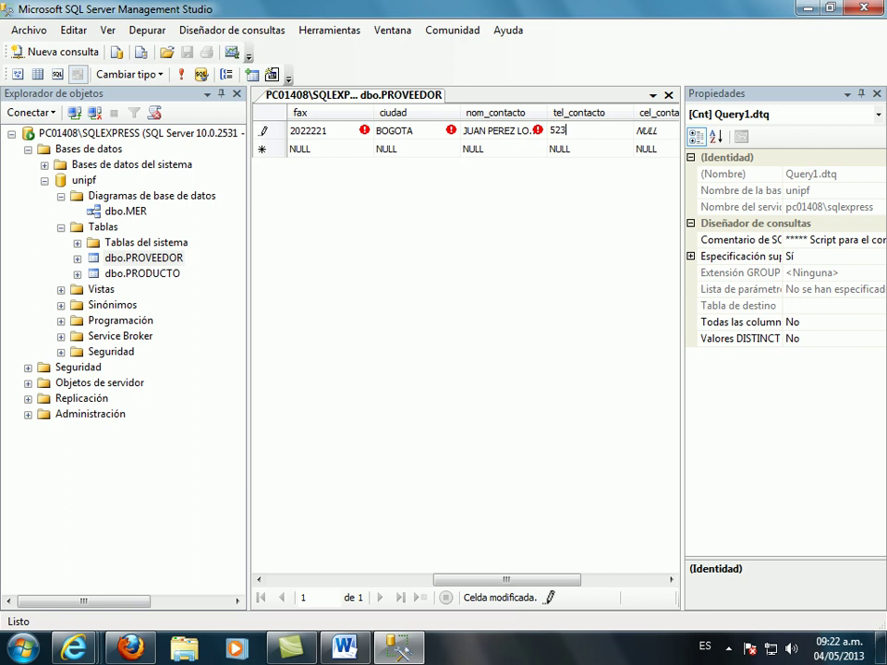
{"action": "key", "text": "Tab"}
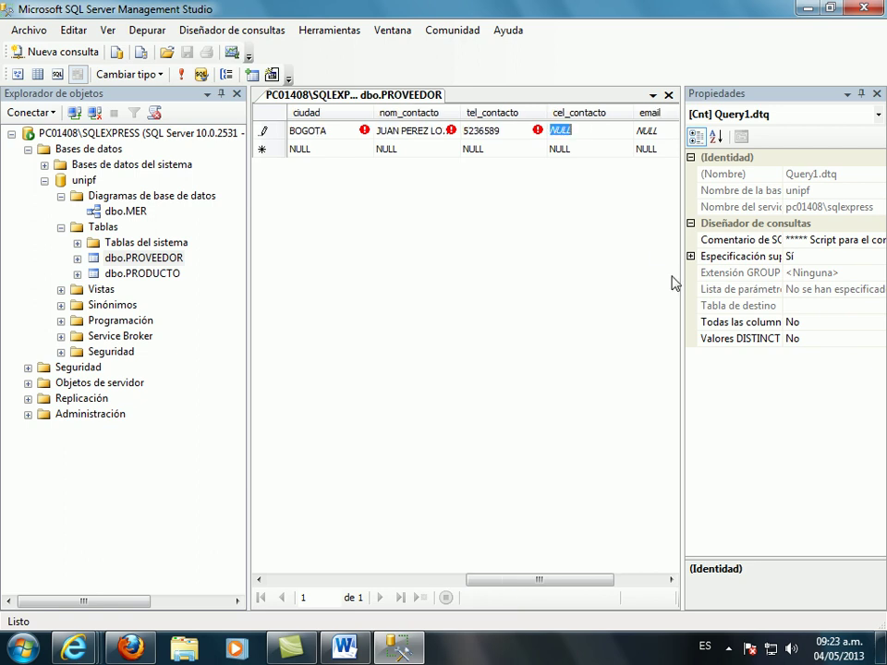
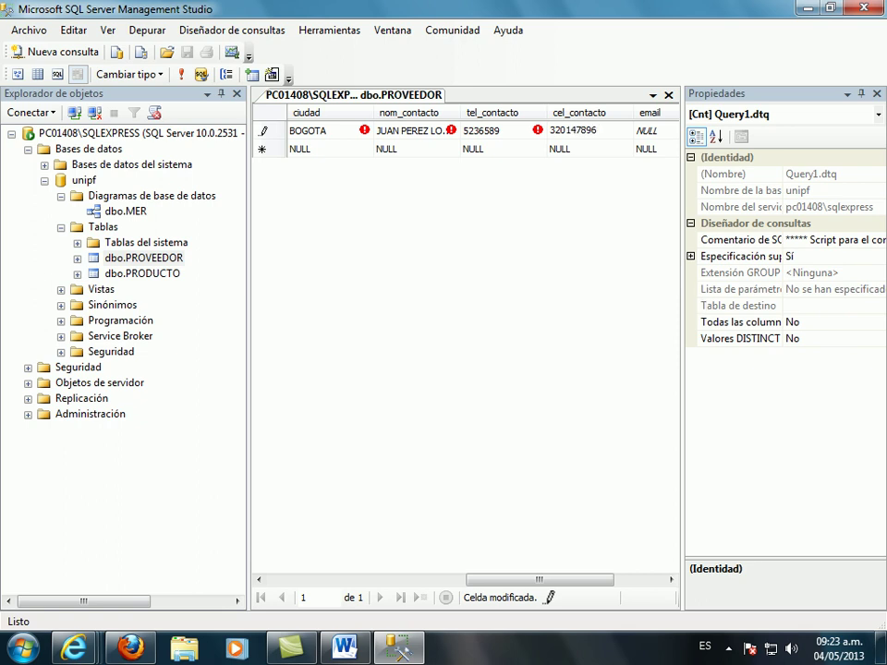
{"action": "key", "text": "Tab"}
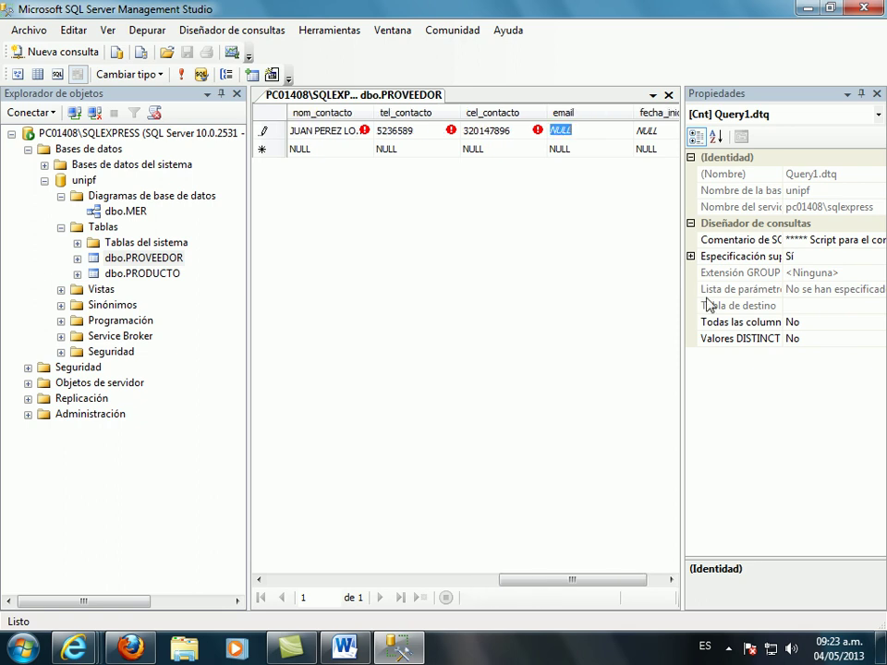
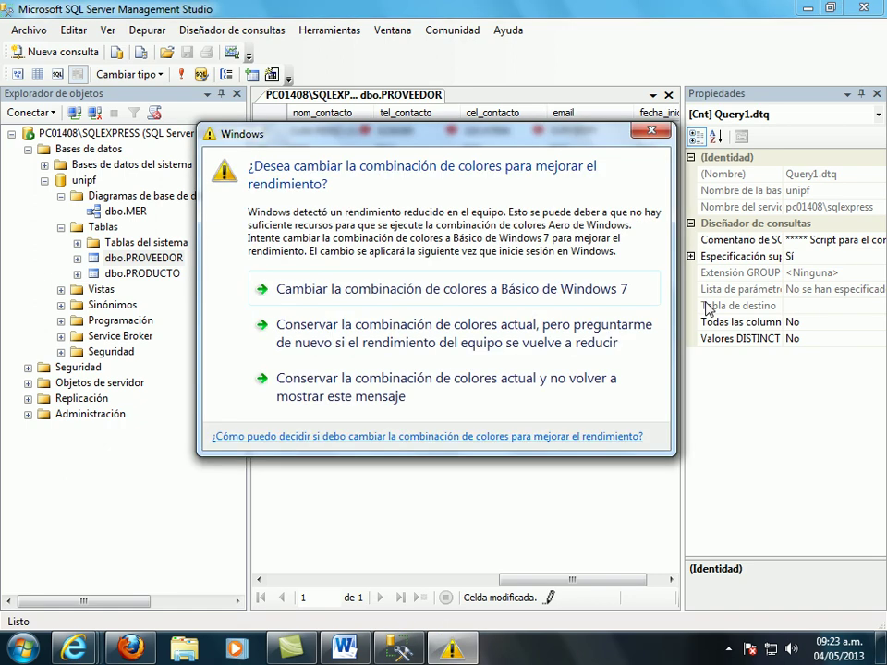
{"action": "left_click", "coordinate": [654, 134]}
{"action": "type", "text": "."}
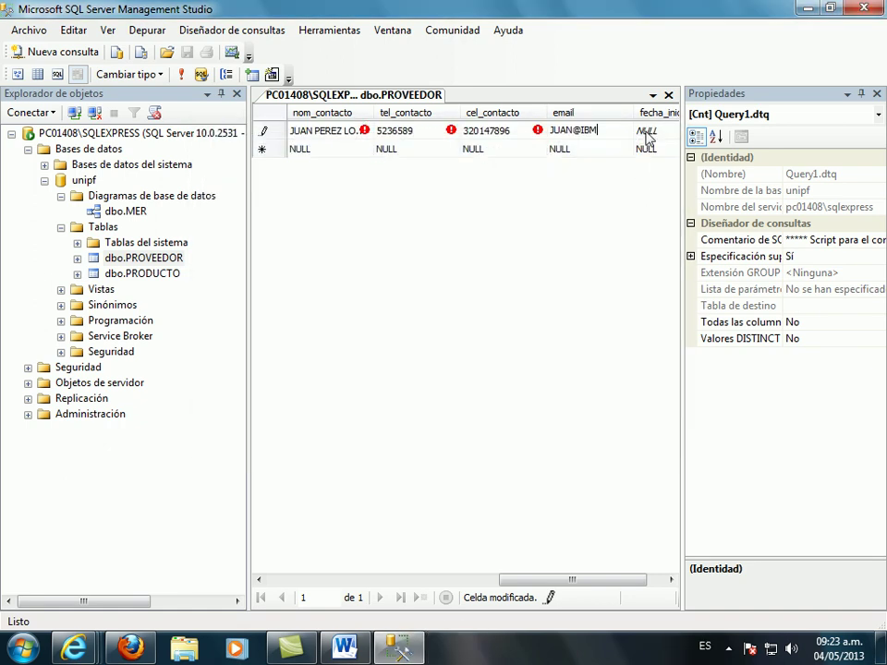
{"action": "type", "text": "COM.C"}
{"action": "type", "text": "O"}
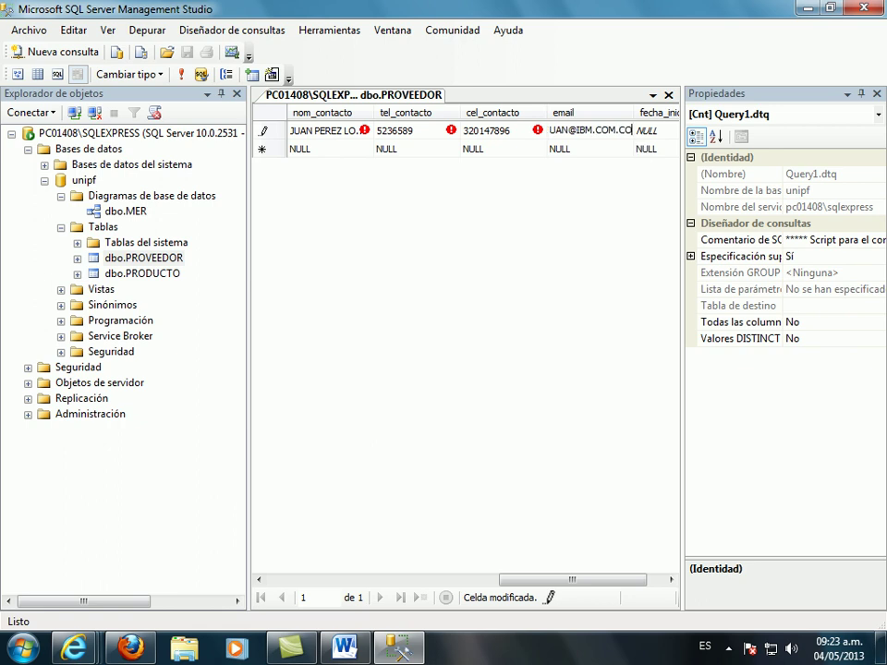
{"action": "key", "text": "Tab"}
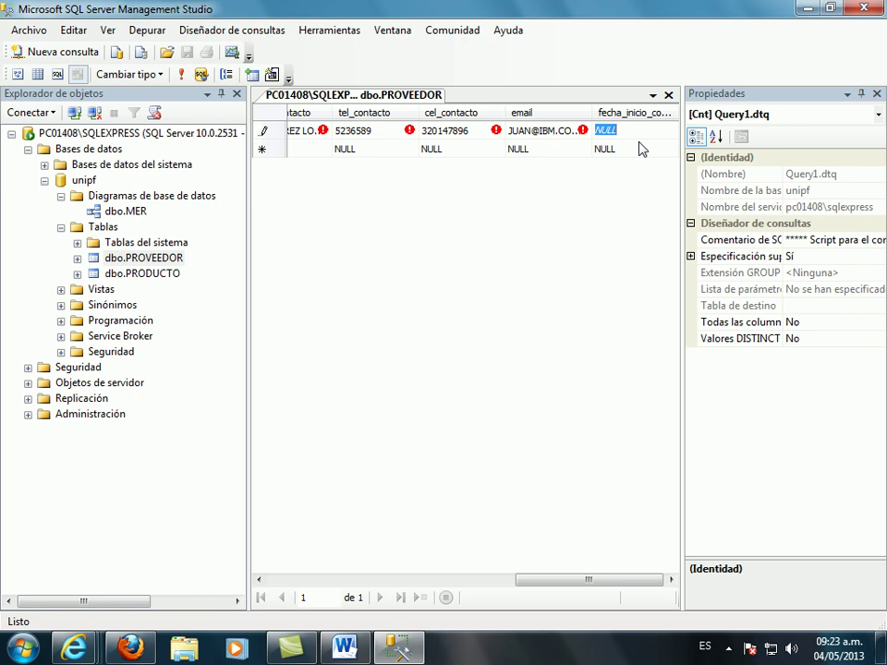
{"action": "type", "text": "4/"}
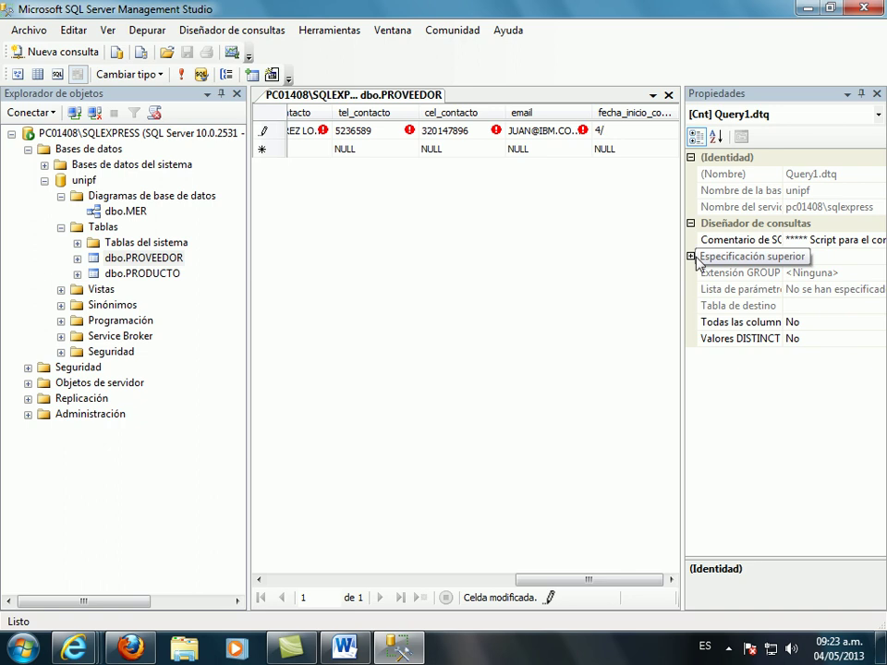
{"action": "type", "text": "5/20"}
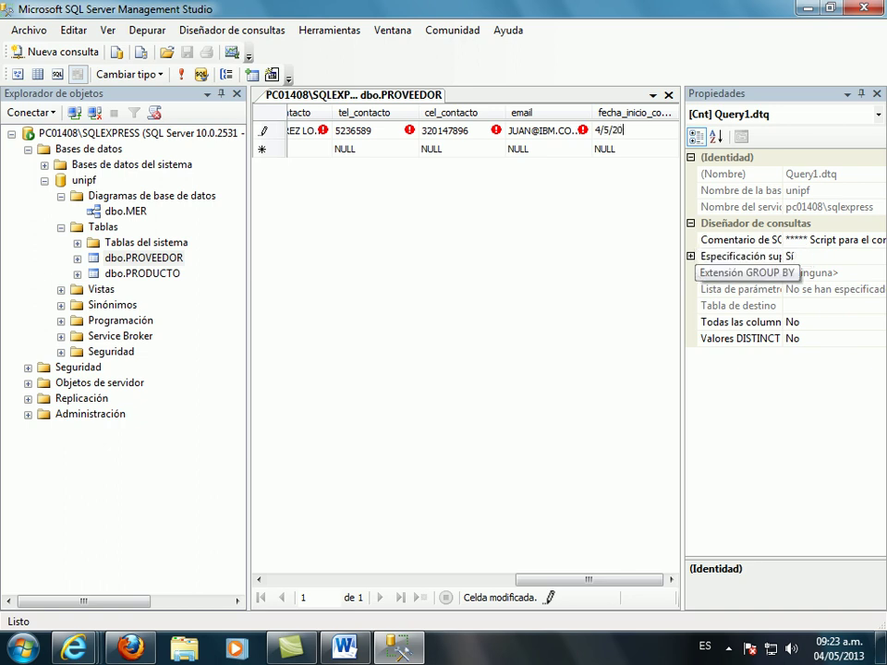
{"action": "key", "text": "Tab"}
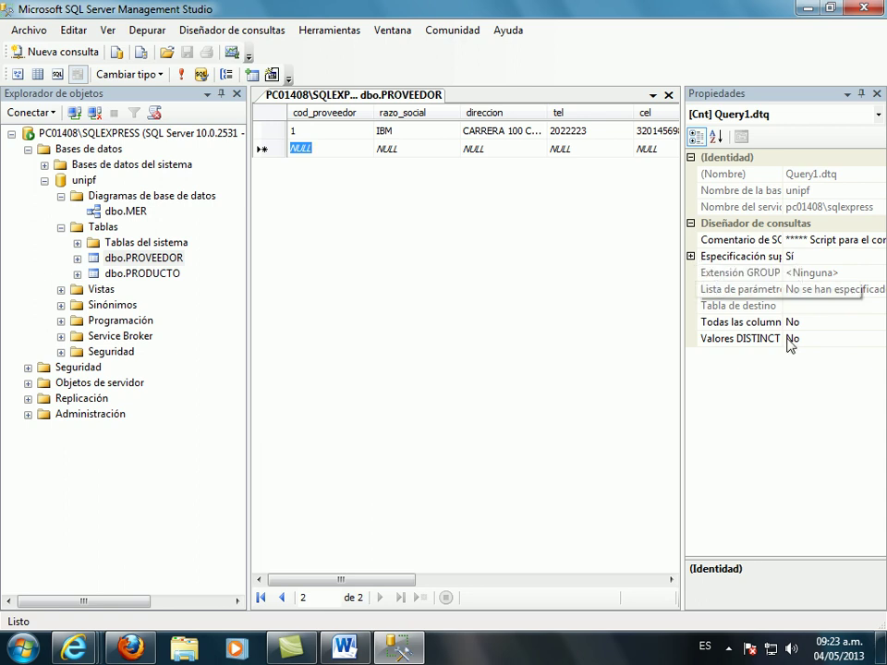
- Close the PROVEEDOR grid and open PRODUCTO's top 200 rows for editing
{"action": "left_click", "coordinate": [669, 96]}
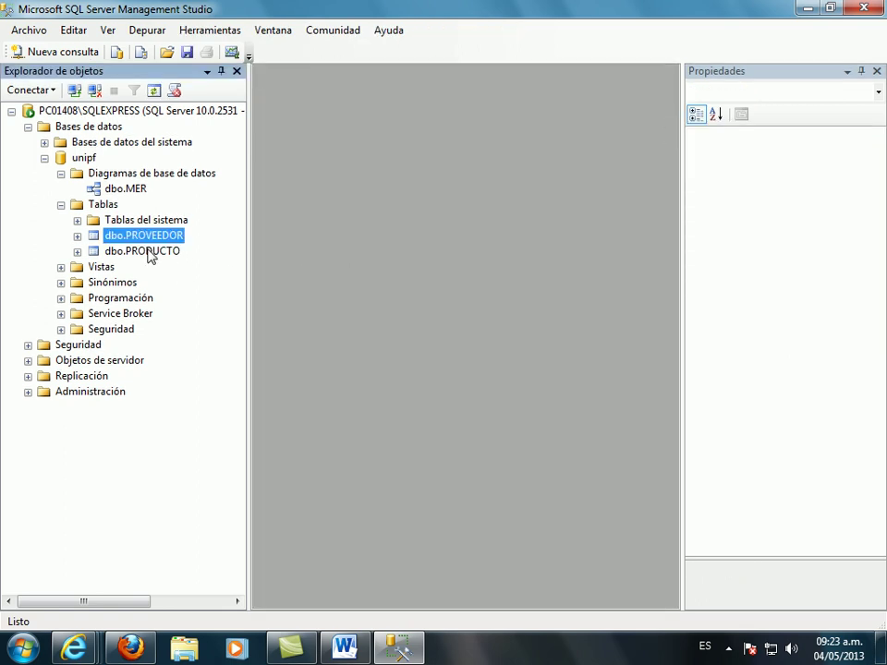
{"action": "right_click", "coordinate": [148, 254]}
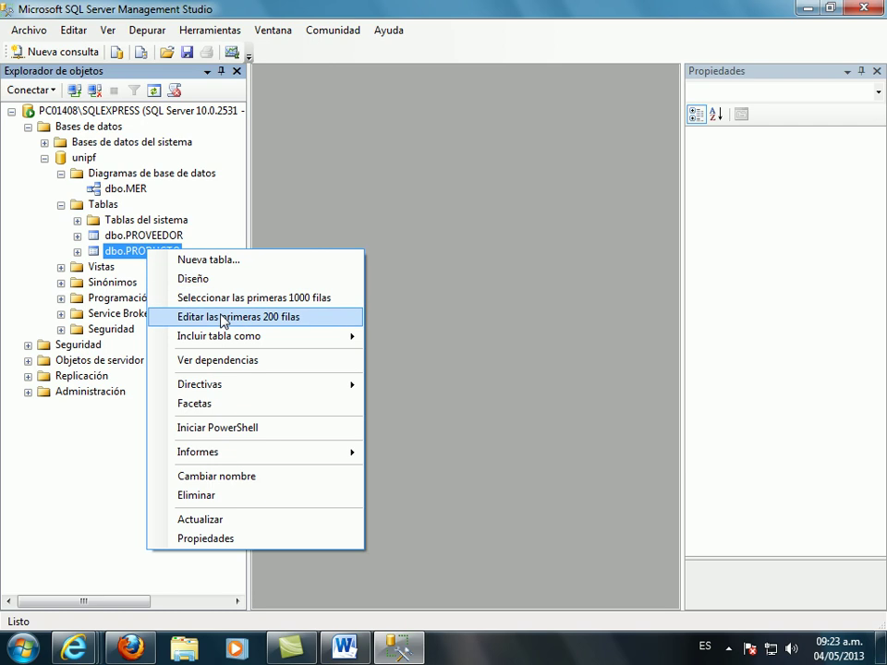
{"action": "left_click", "coordinate": [223, 319]}
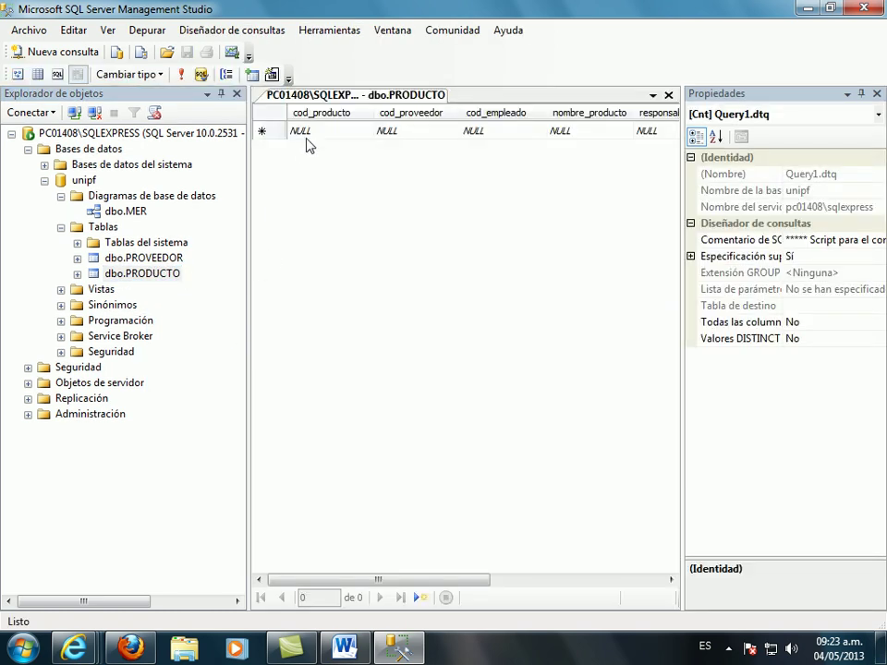
- Enter product, supplier and employee codes 1, product name TIBOLI and the responsible person's name
{"action": "left_click", "coordinate": [304, 131]}
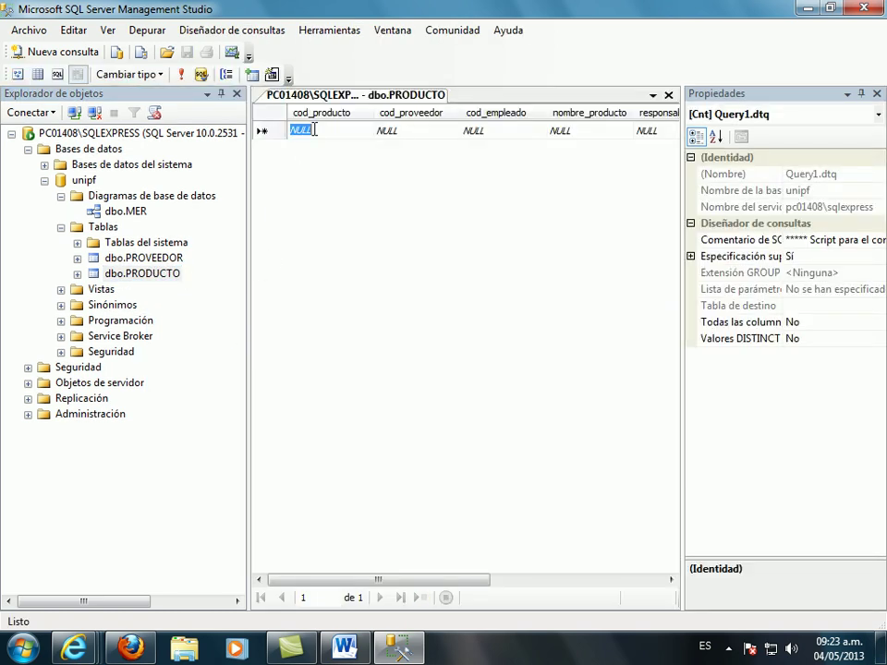
{"action": "type", "text": "1"}
{"action": "key", "text": "Tab"}
{"action": "type", "text": "1"}
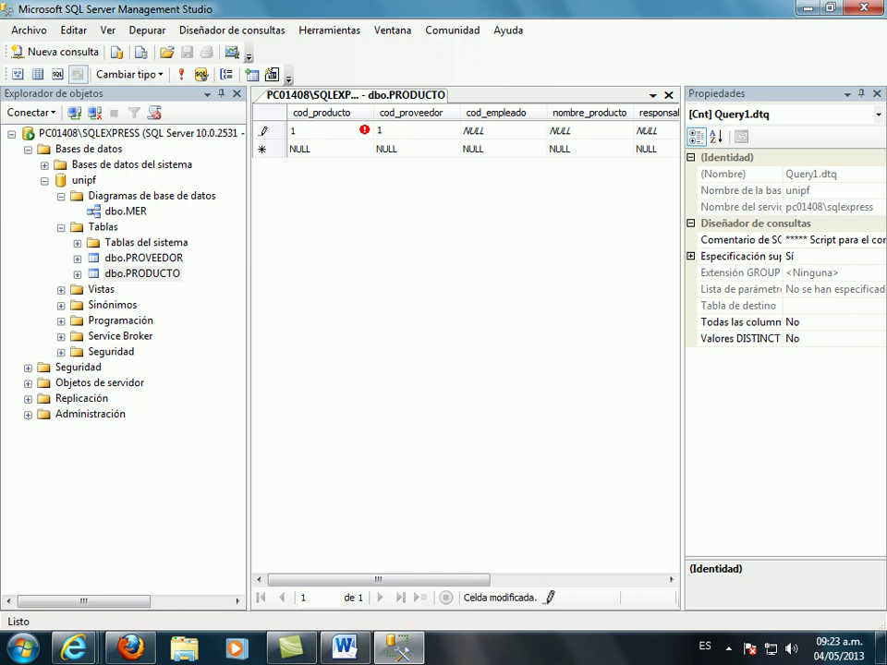
{"action": "key", "text": "Tab"}
{"action": "type", "text": "1"}
{"action": "key", "text": "Tab"}
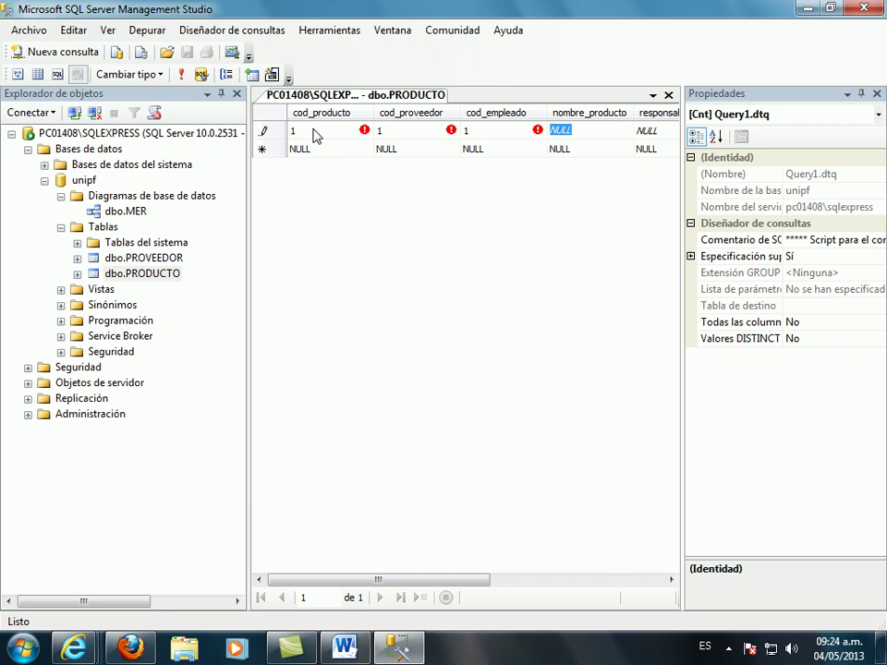
{"action": "type", "text": "T"}
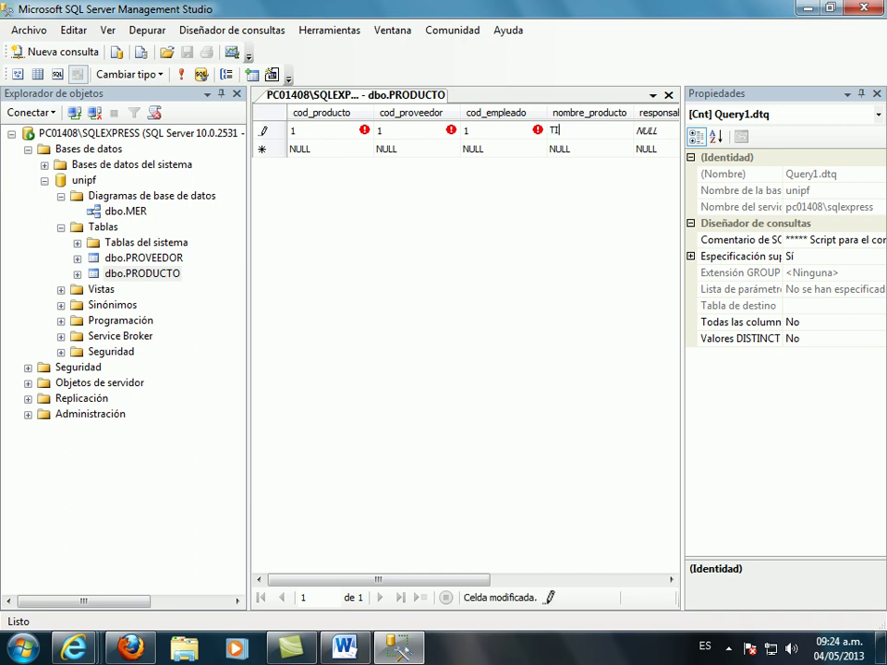
{"action": "type", "text": "IBOLI"}
{"action": "key", "text": "Tab"}
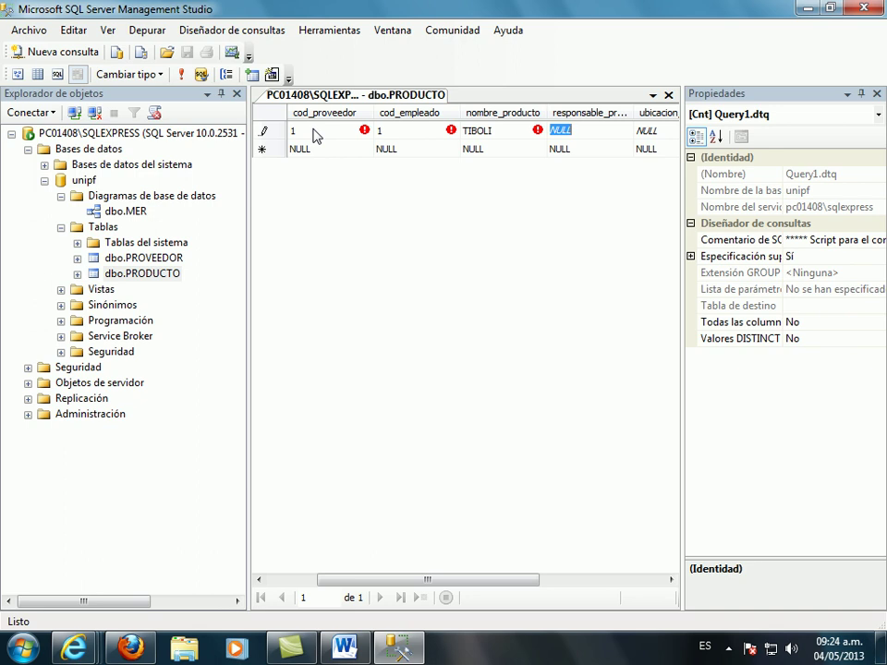
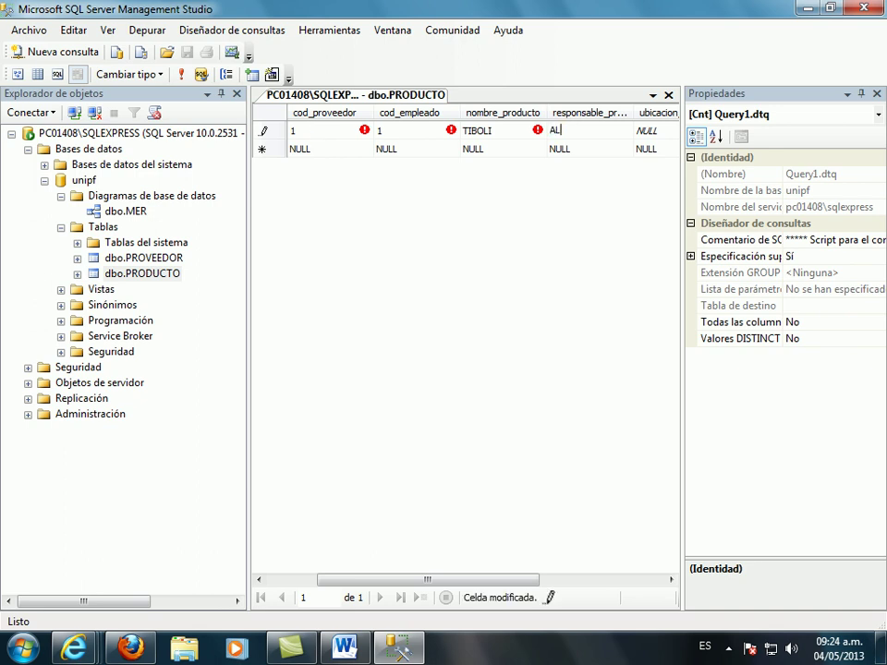
{"action": "key", "text": "Tab"}
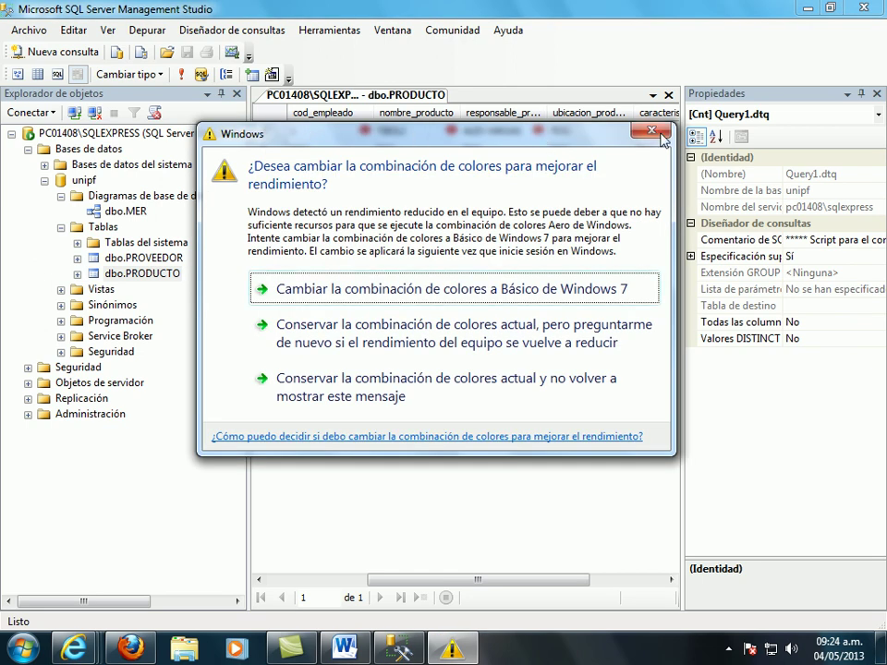
- Set location LABORATORIO SISTEMAS, characteristics INTRANET and brand IBM, then save and close the grid
{"action": "left_click", "coordinate": [651, 130]}
{"action": "left_click", "coordinate": [600, 134]}
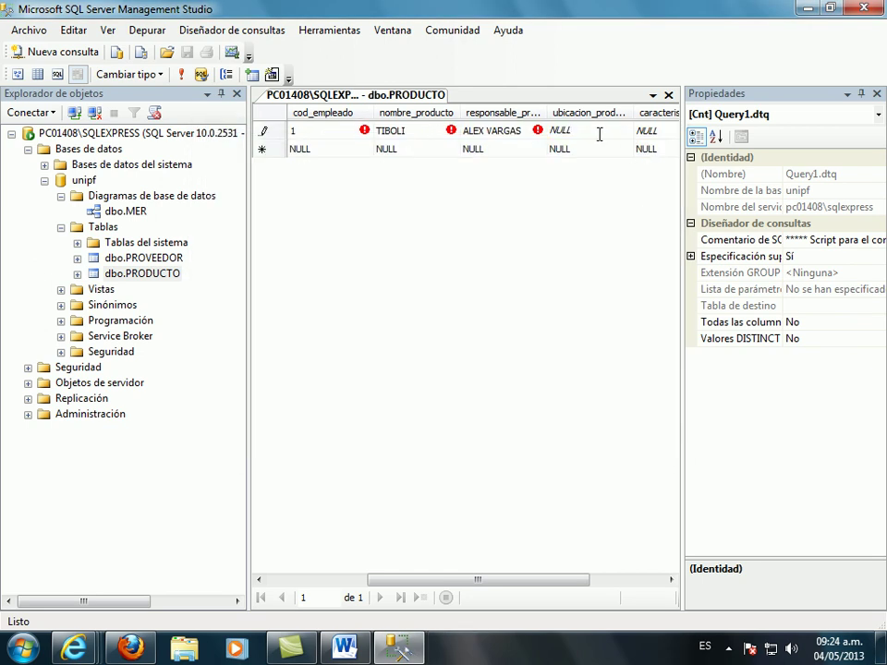
{"action": "key", "text": "BackSpace"}
{"action": "key", "text": "BackSpace"}
{"action": "key", "text": "BackSpace"}
{"action": "key", "text": "BackSpace"}
{"action": "type", "text": "LABORAT"}
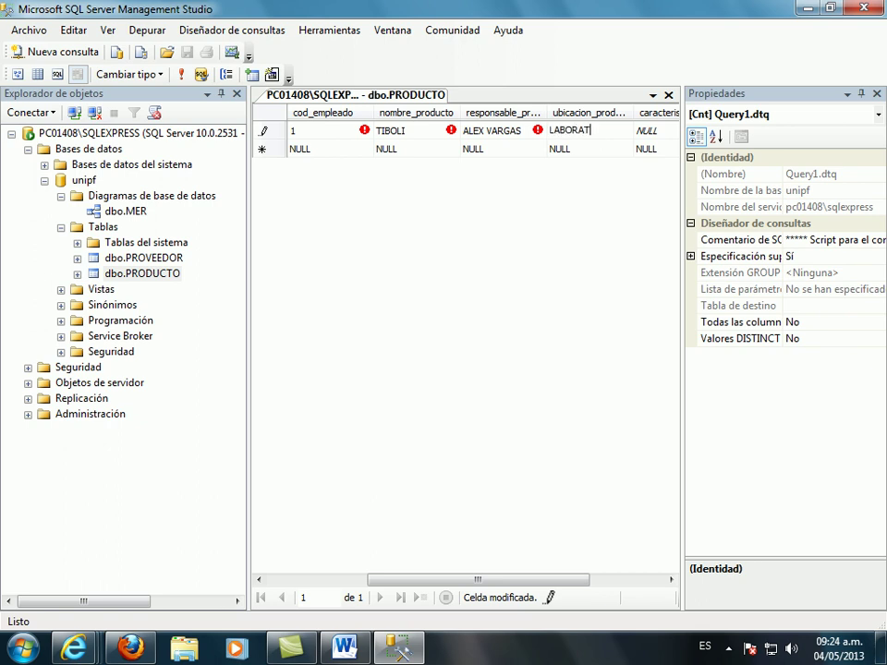
{"action": "type", "text": "ORIO SISTEMAS"}
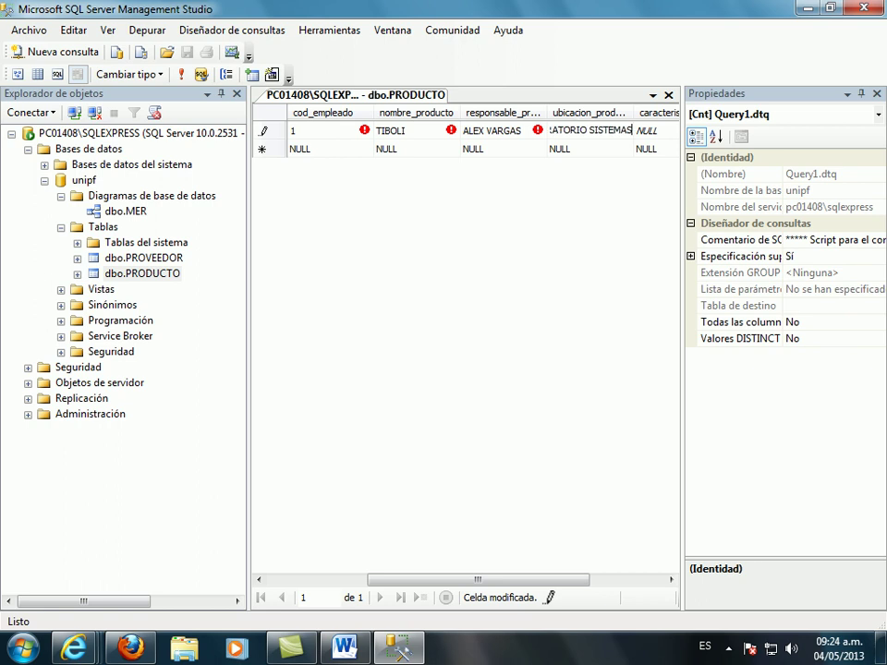
{"action": "key", "text": "Tab"}
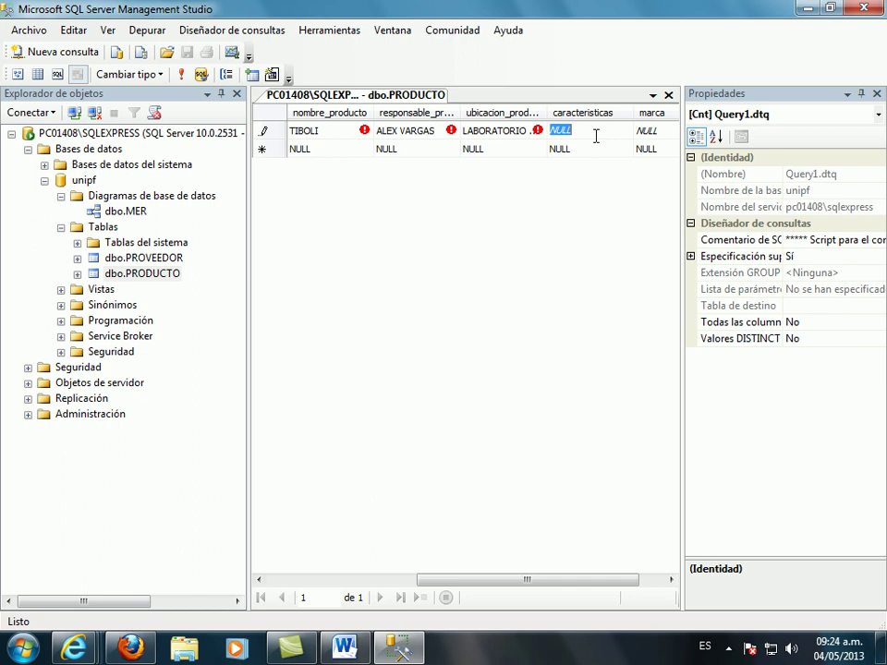
{"action": "type", "text": "INTRANET"}
{"action": "key", "text": "Tab"}
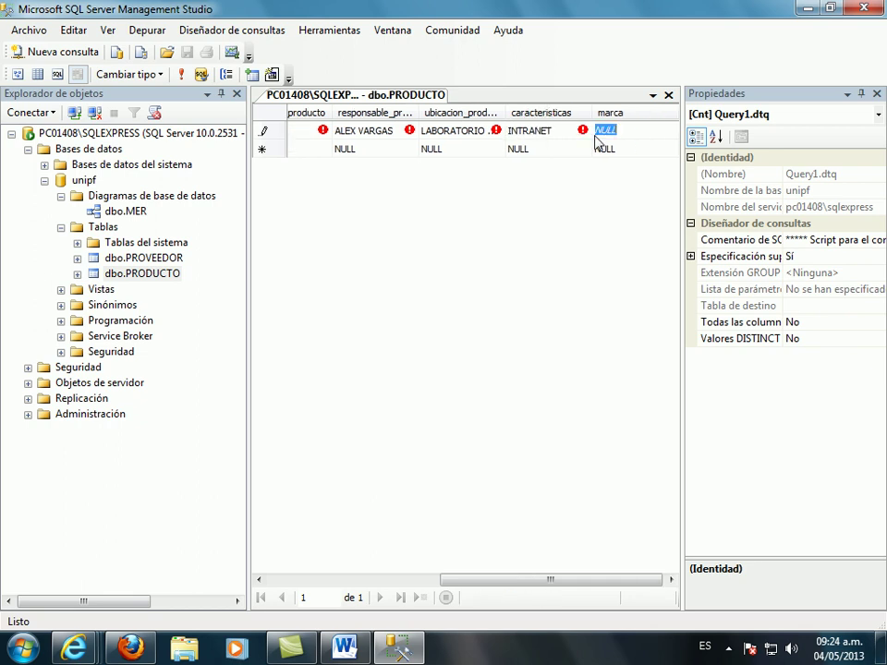
{"action": "type", "text": "IBM"}
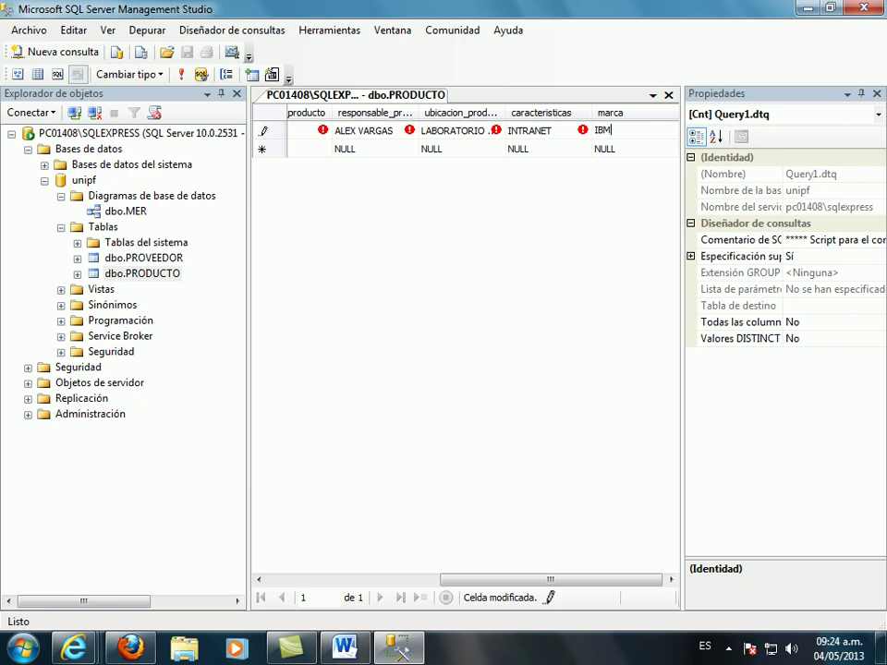
{"action": "key", "text": "Tab"}
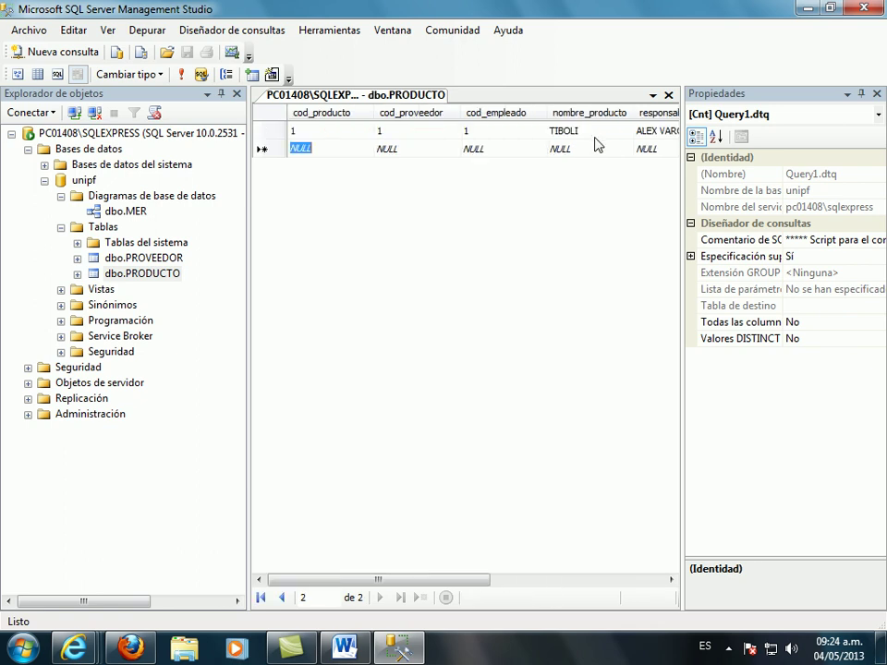
{"action": "left_click", "coordinate": [669, 96]}
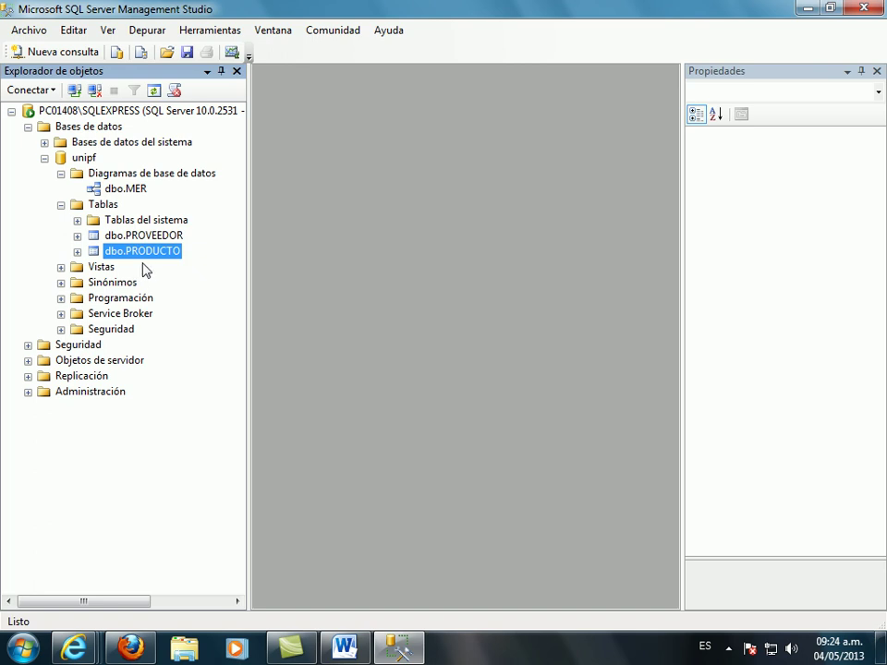
- Start a new view for the database and add the PRODUCTO table to it
{"action": "right_click", "coordinate": [102, 268]}
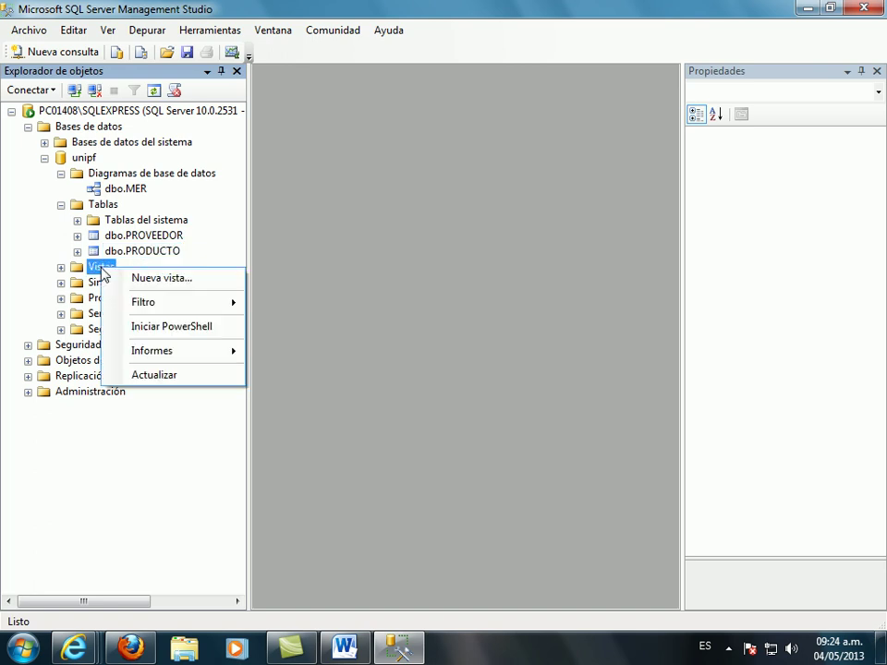
{"action": "left_click", "coordinate": [162, 279]}
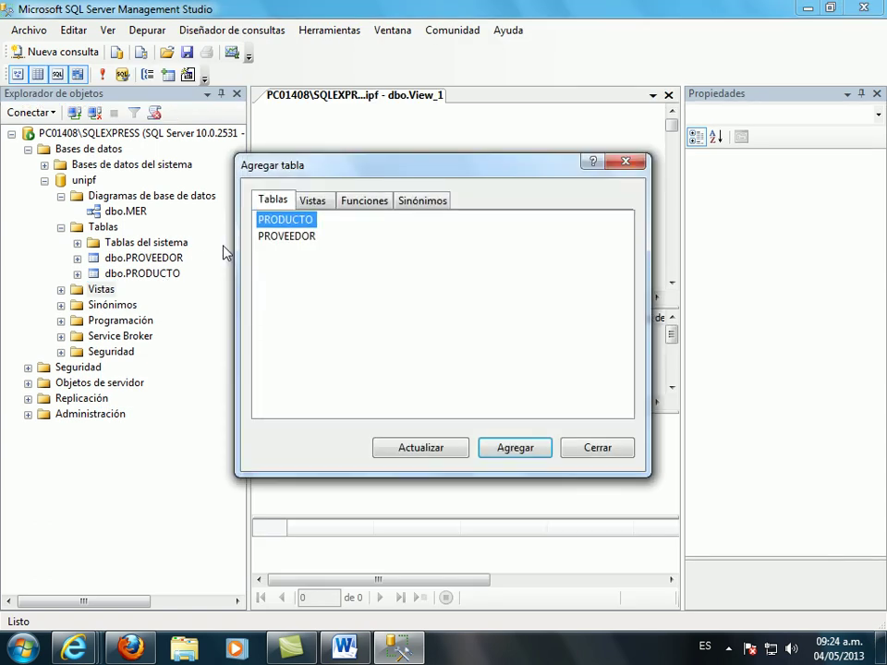
{"action": "left_click", "coordinate": [408, 456]}
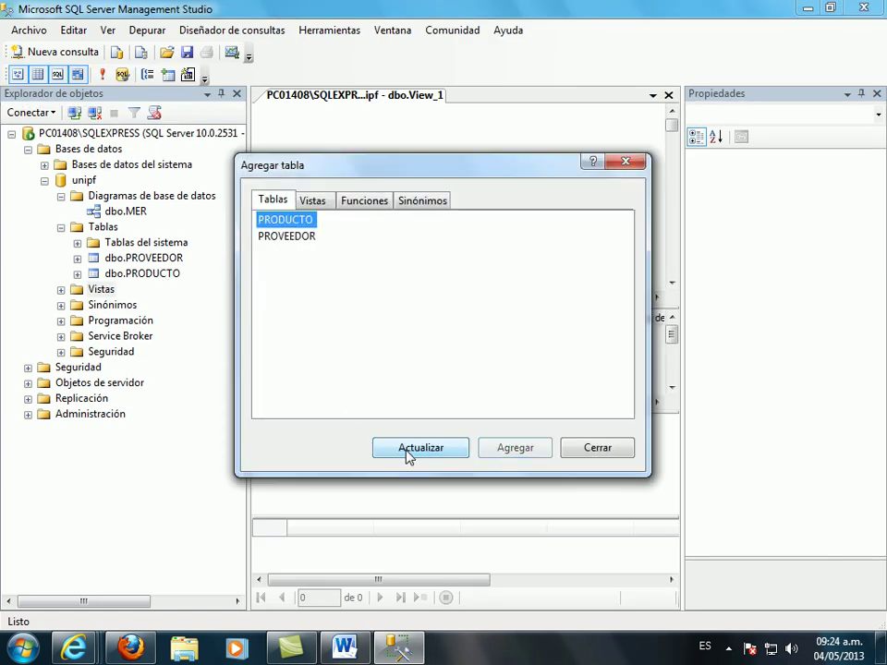
{"action": "left_click", "coordinate": [498, 453]}
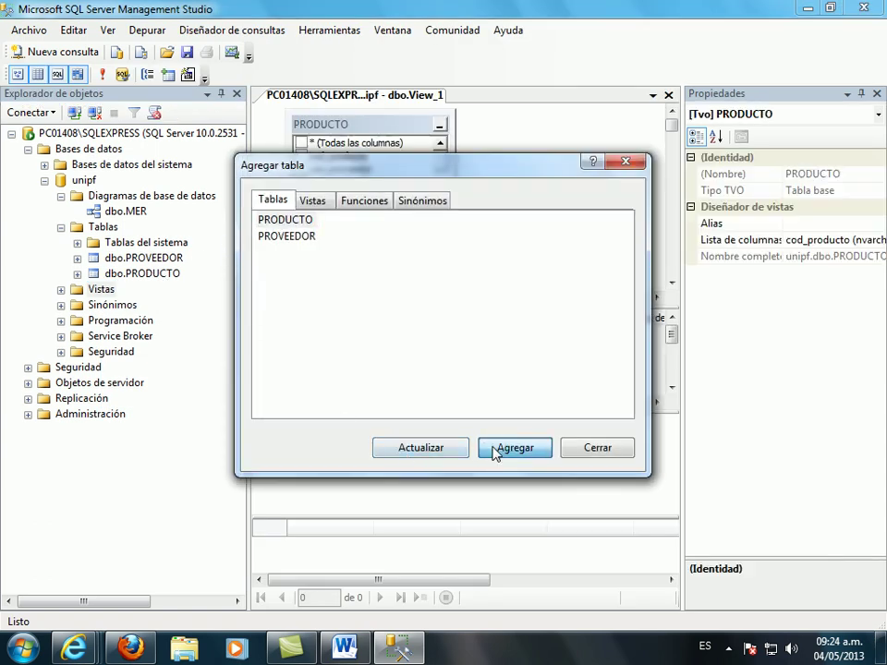
- Add PROVEEDOR to the view, inner-joined to PRODUCTO on cod_proveedor, and tidy the diagram
{"action": "left_click", "coordinate": [291, 238]}
{"action": "left_click", "coordinate": [408, 446]}
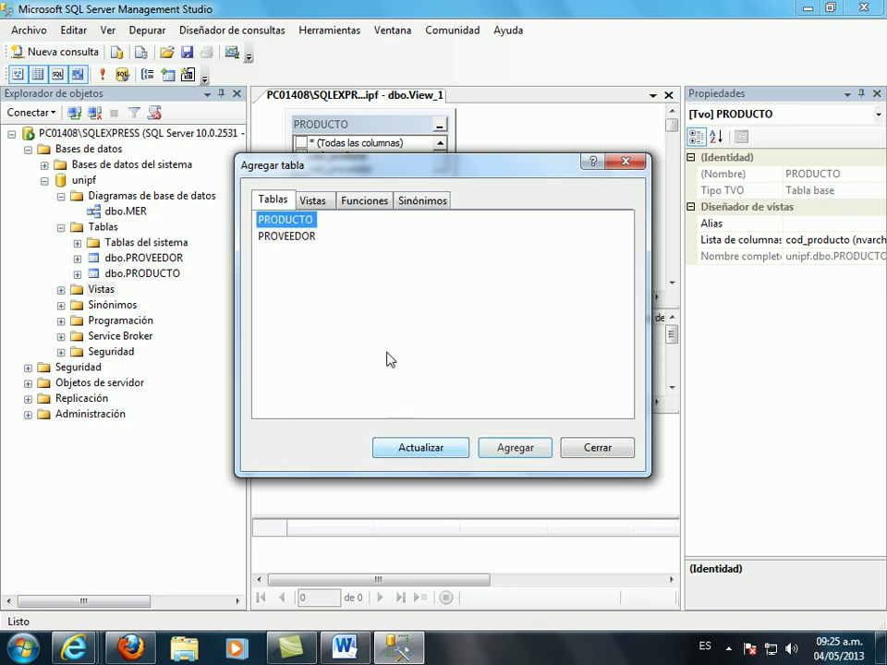
{"action": "left_click", "coordinate": [294, 238]}
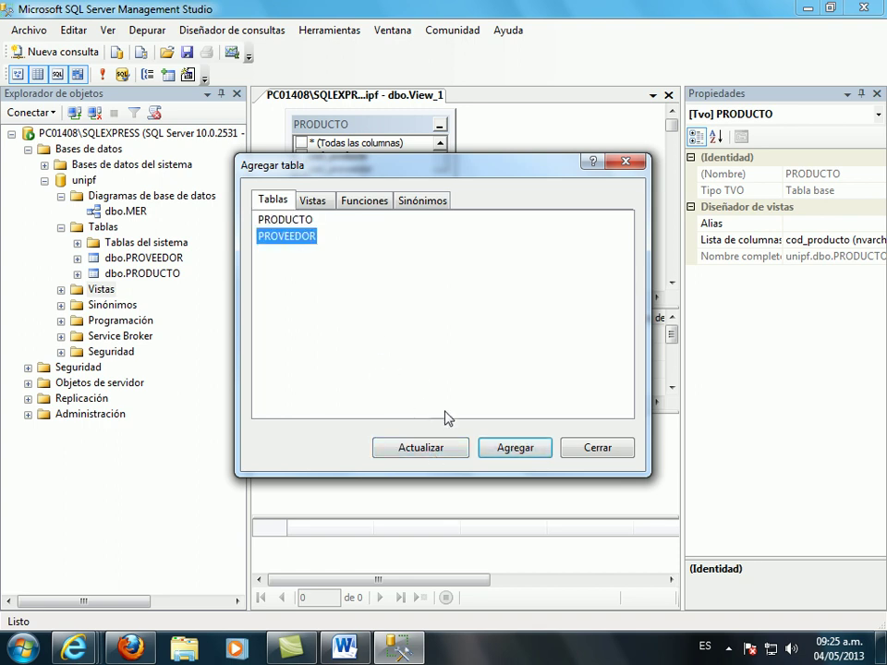
{"action": "left_click", "coordinate": [490, 452]}
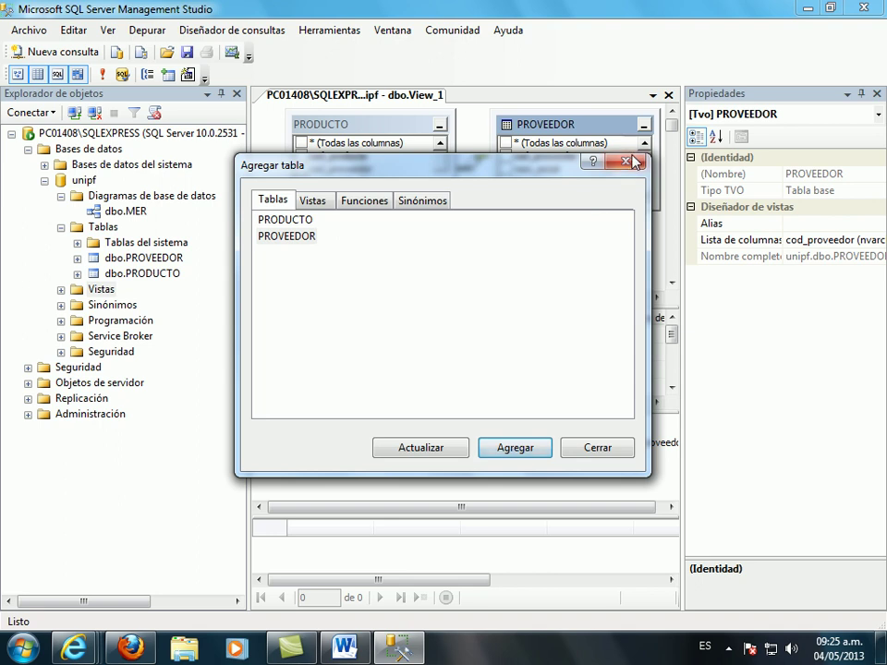
{"action": "key", "text": "Escape"}
{"action": "left_click_drag", "start_coordinate": [369, 124], "coordinate": [354, 127]}
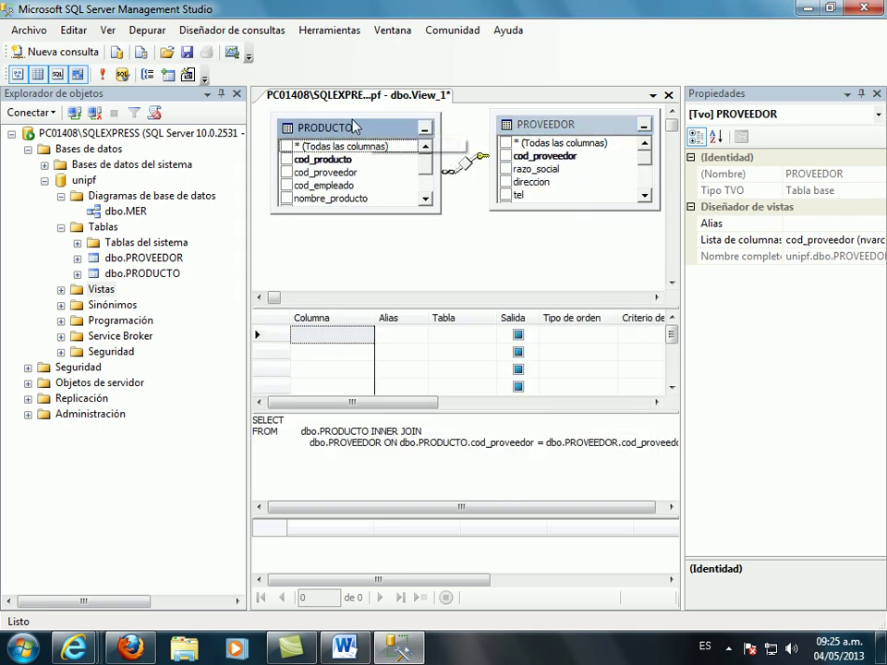
- Output cod_proveedor and razo_social from PROVEEDOR and nombre_producto from PRODUCTO
{"action": "left_click_drag", "start_coordinate": [602, 133], "coordinate": [596, 192]}
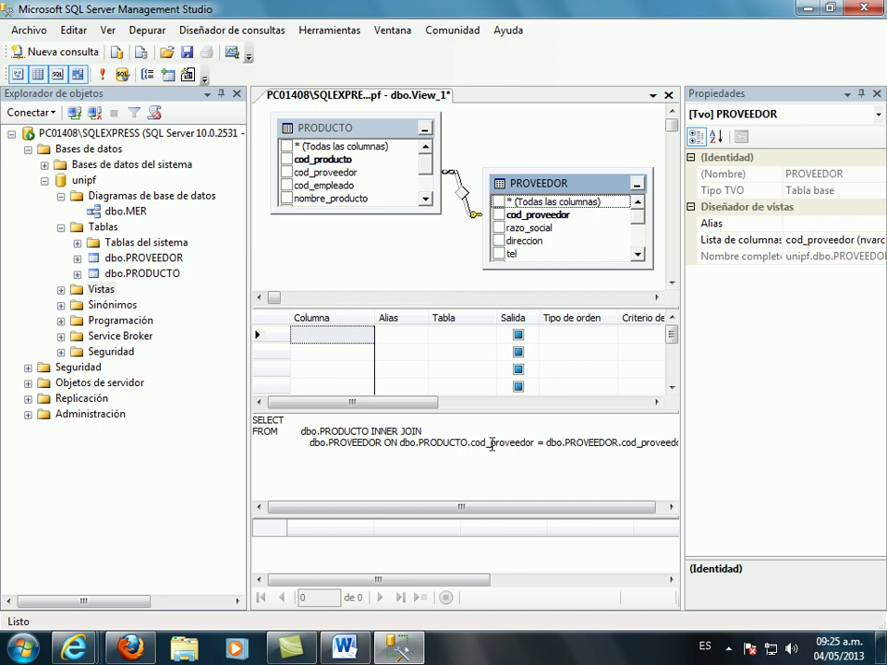
{"action": "left_click", "coordinate": [500, 215]}
{"action": "left_click", "coordinate": [499, 228]}
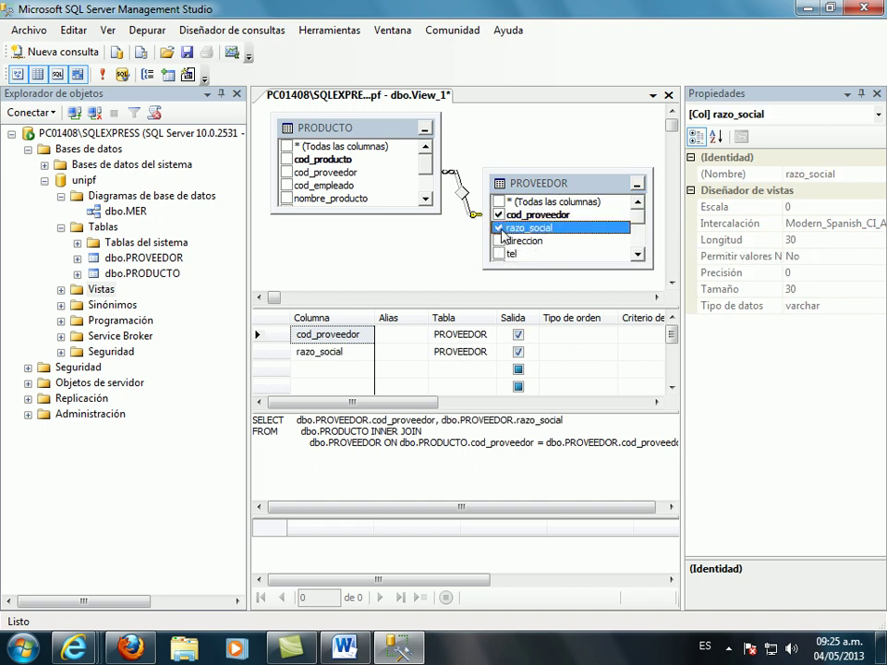
{"action": "left_click", "coordinate": [286, 199]}
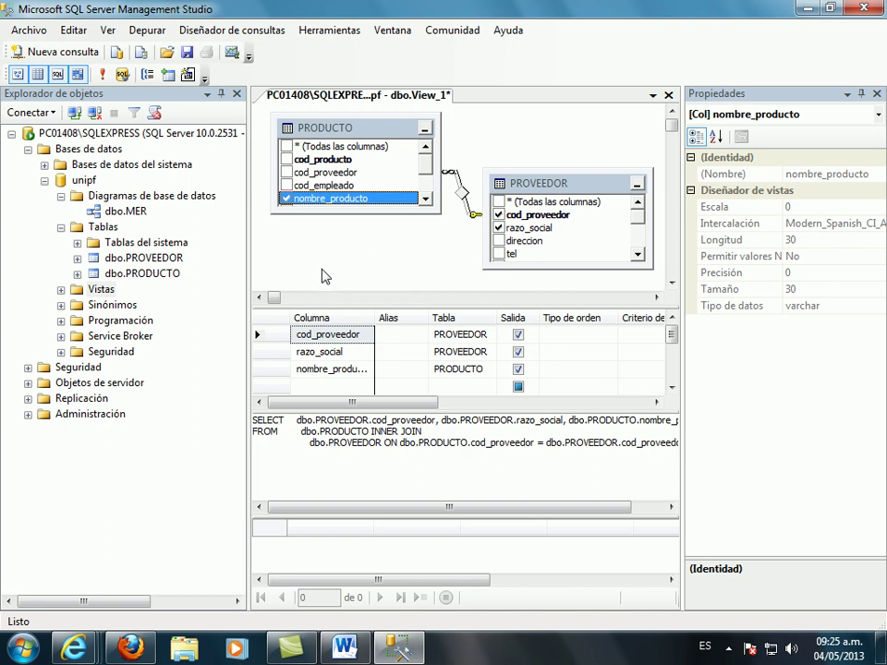
- Run the view to get the row 1, IBM, TIBOLI and select its generated SQL
{"action": "left_click", "coordinate": [104, 75]}
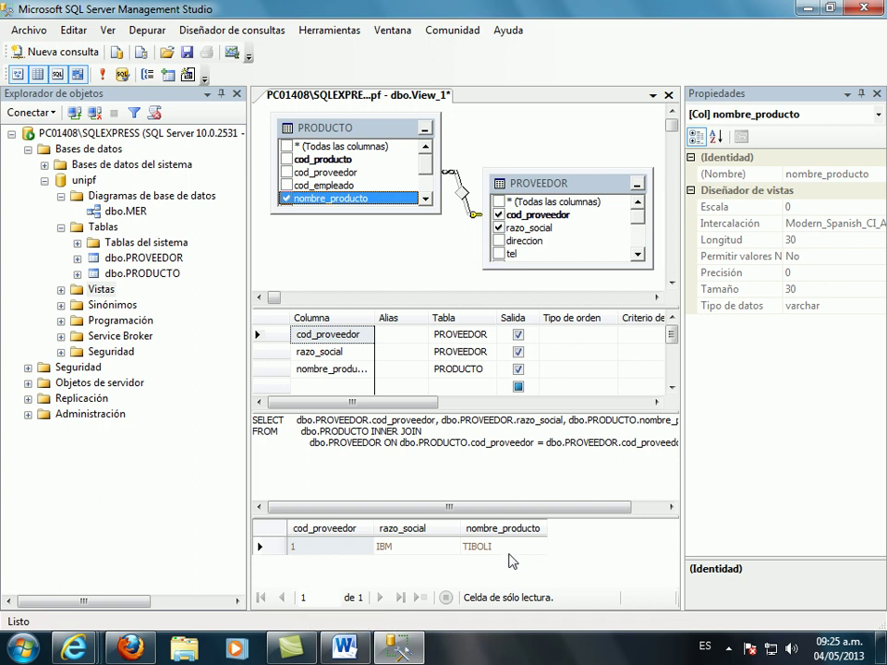
{"action": "left_click", "coordinate": [264, 424]}
{"action": "left_click_drag", "start_coordinate": [264, 424], "coordinate": [703, 472]}
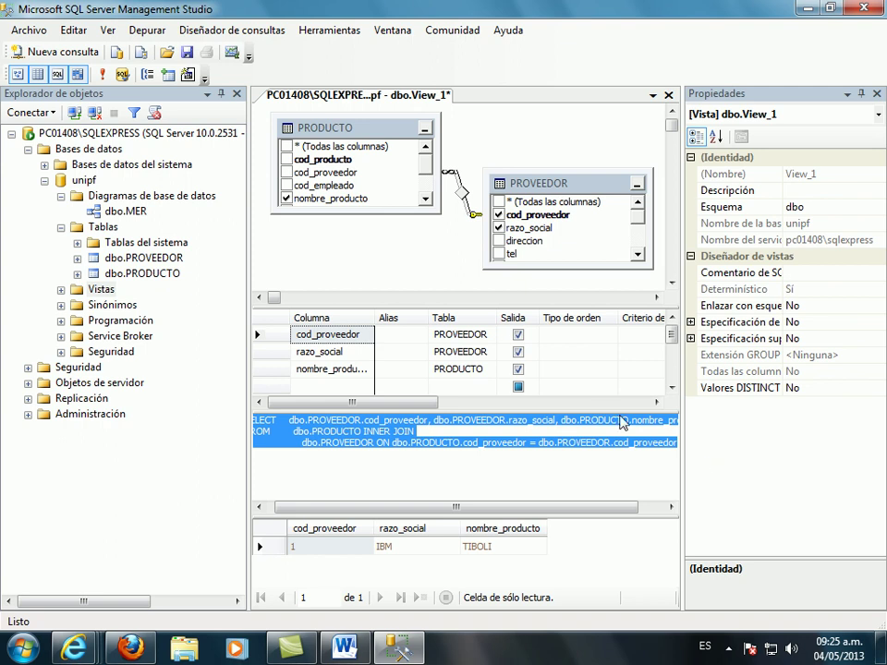
- Close the view designer, saving the view as 'PRODUCTO VS PROVEEDOR'
{"action": "left_click", "coordinate": [668, 94]}
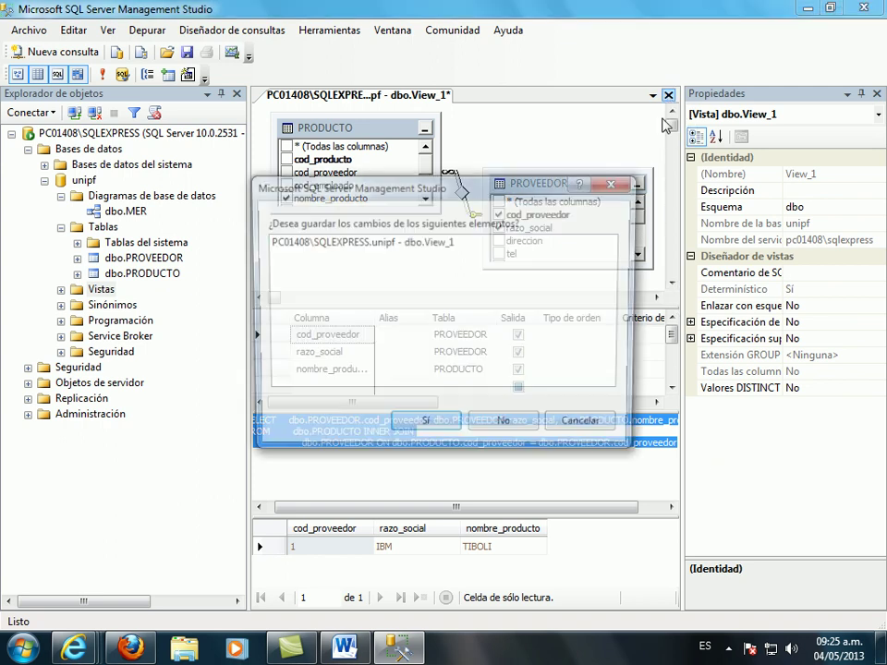
{"action": "left_click", "coordinate": [442, 428]}
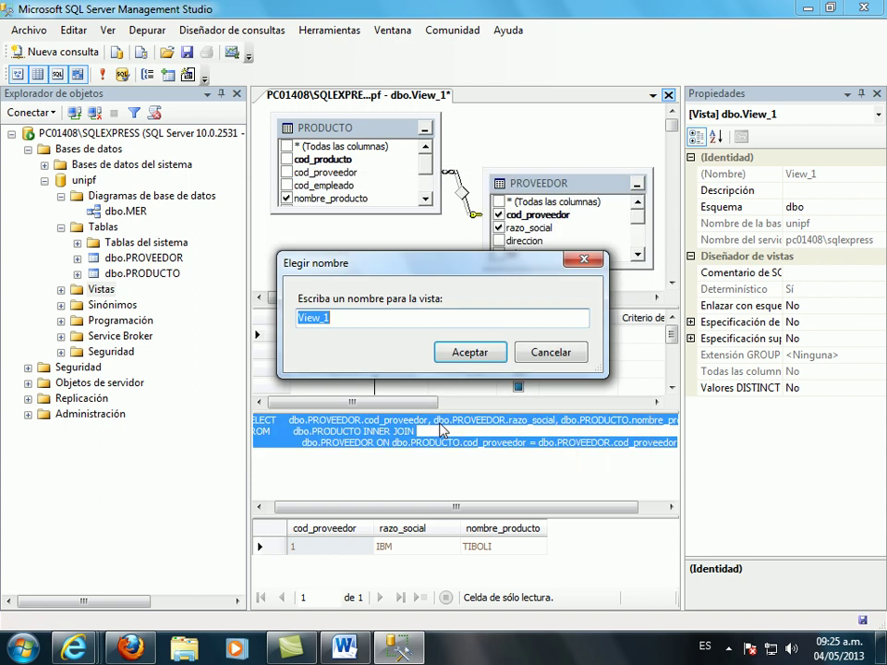
{"action": "type", "text": "PRO"}
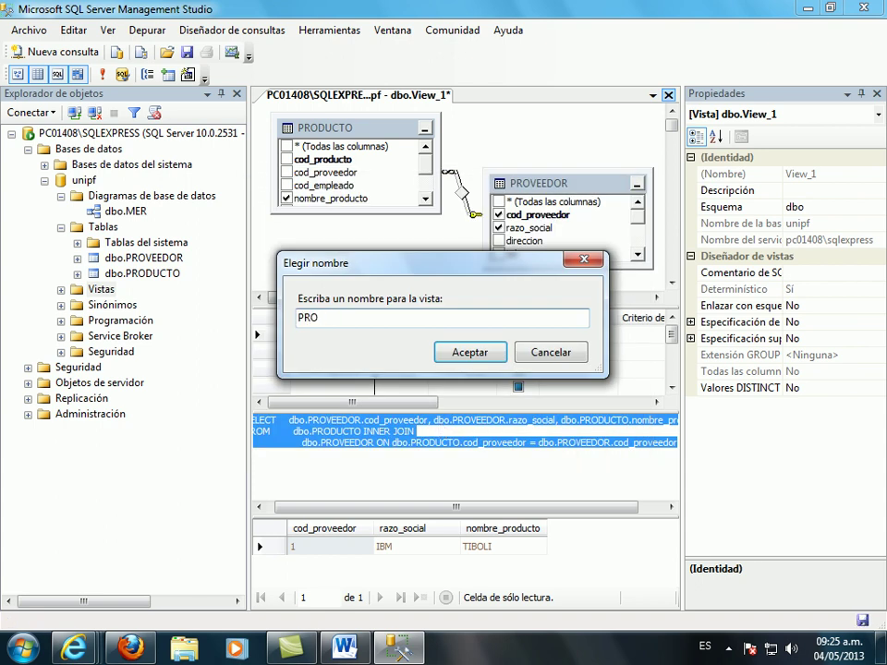
{"action": "type", "text": "DUCTO VS PROVE"}
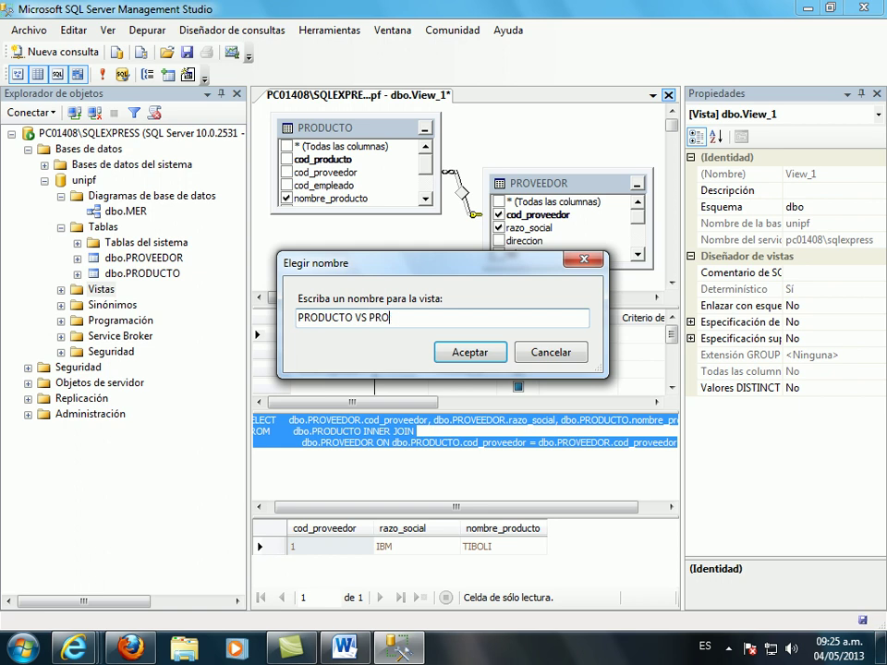
{"action": "type", "text": "EDOR"}
{"action": "left_click", "coordinate": [471, 352]}
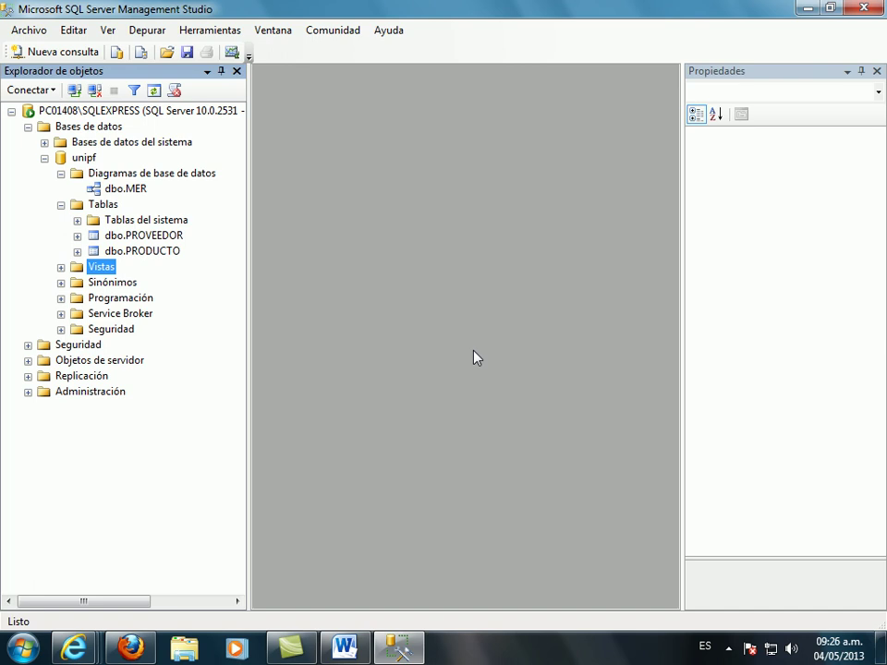
- Check dbo.PRODUCTO VS PROVEEDOR appears under Vistas and open a new query on unipf
{"action": "left_click", "coordinate": [61, 267]}
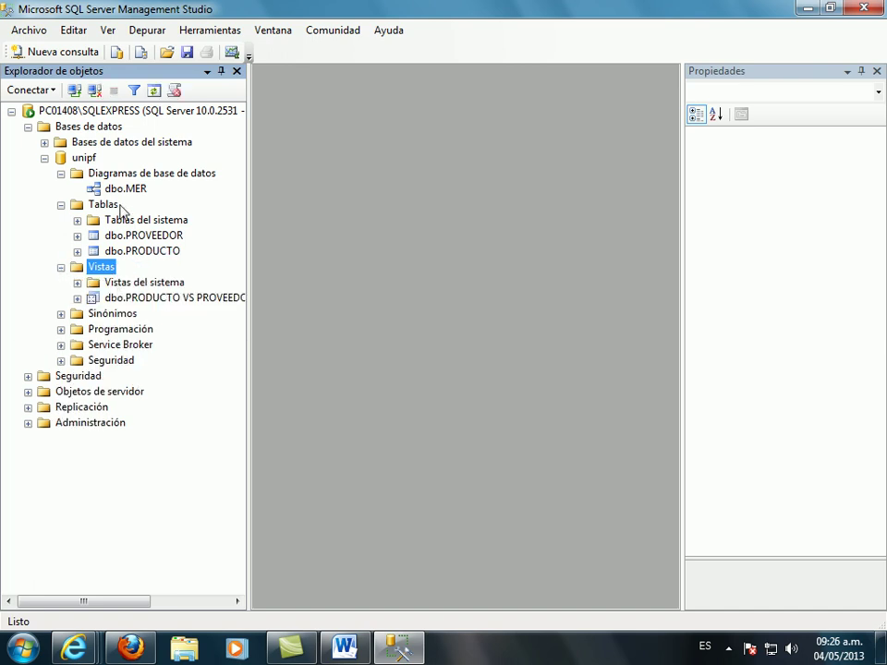
{"action": "right_click", "coordinate": [84, 159]}
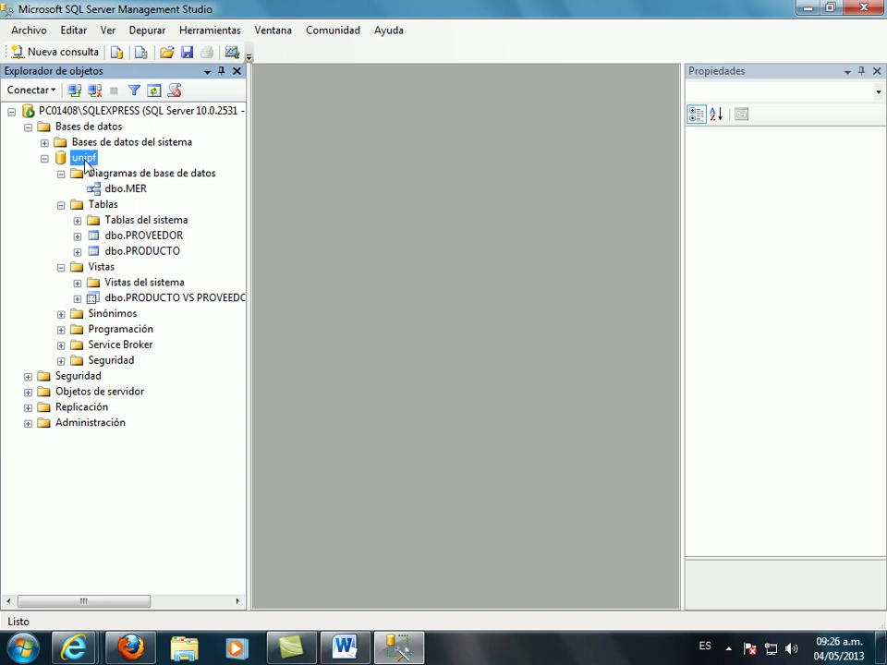
{"action": "left_click", "coordinate": [149, 190]}
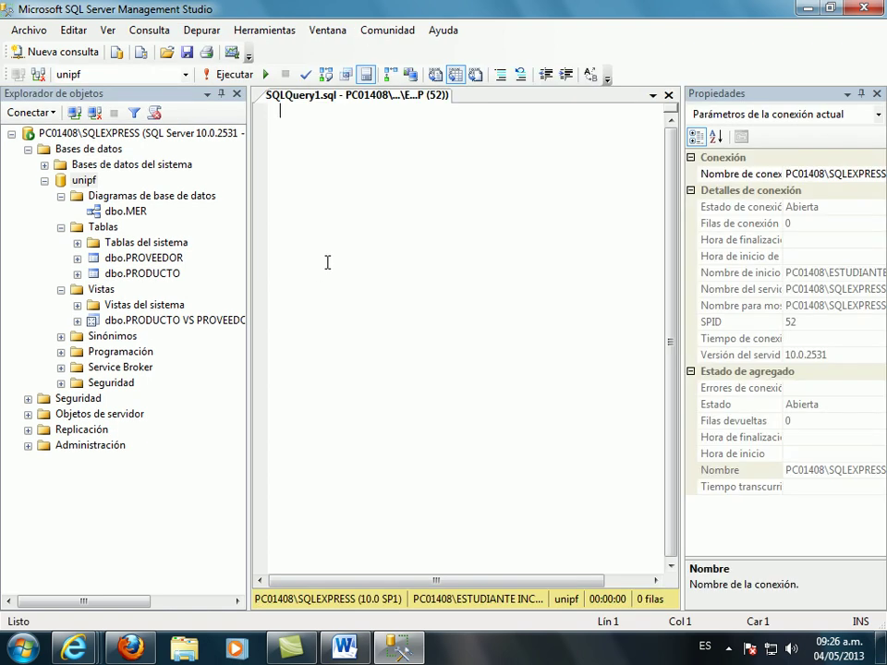
- Paste and run the join query (1, IBM, TIBOLI), then save it as SQLQuery1 on the Desktop
{"action": "key", "text": "ctrl+v"}
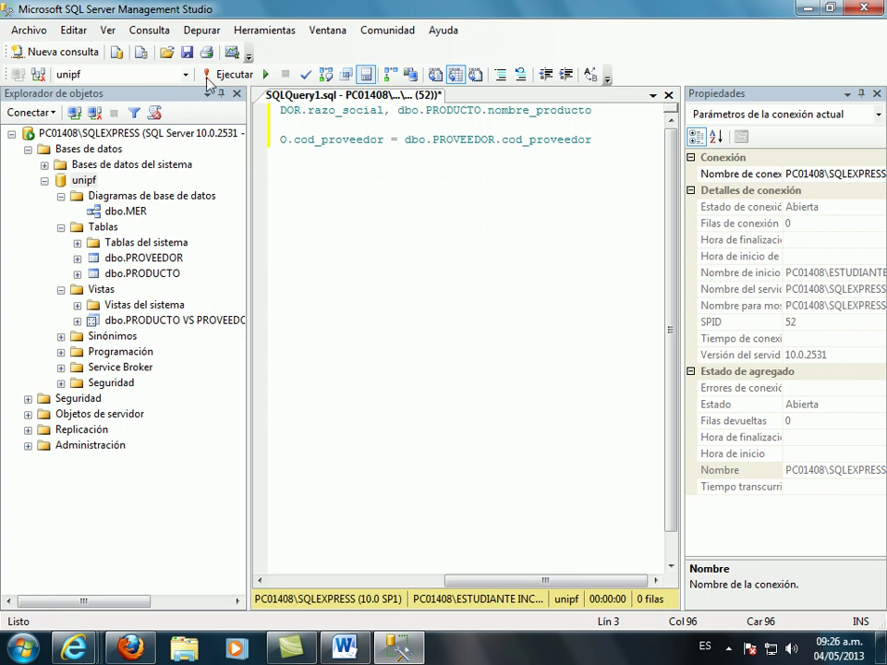
{"action": "left_click", "coordinate": [225, 75]}
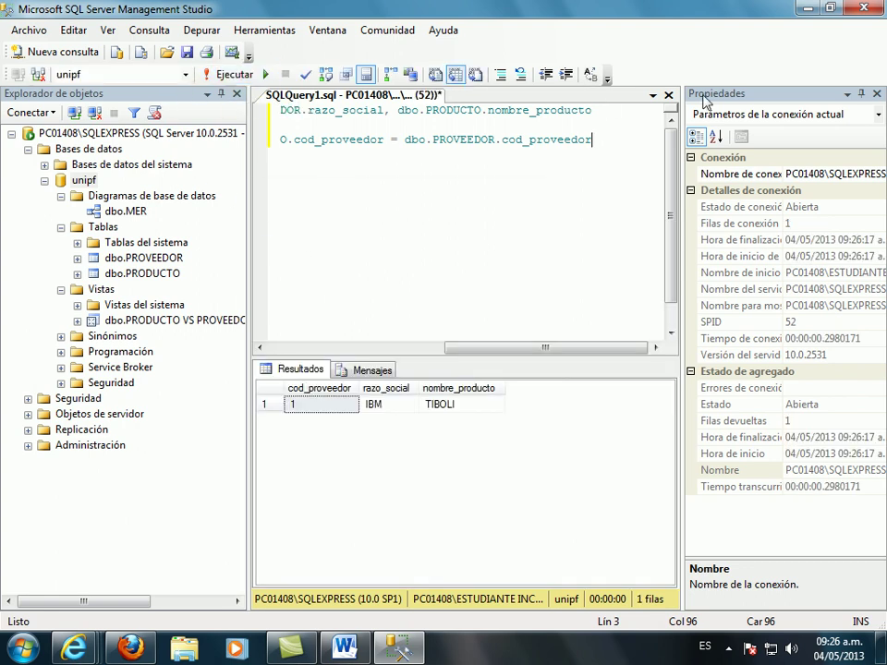
{"action": "left_click", "coordinate": [669, 95]}
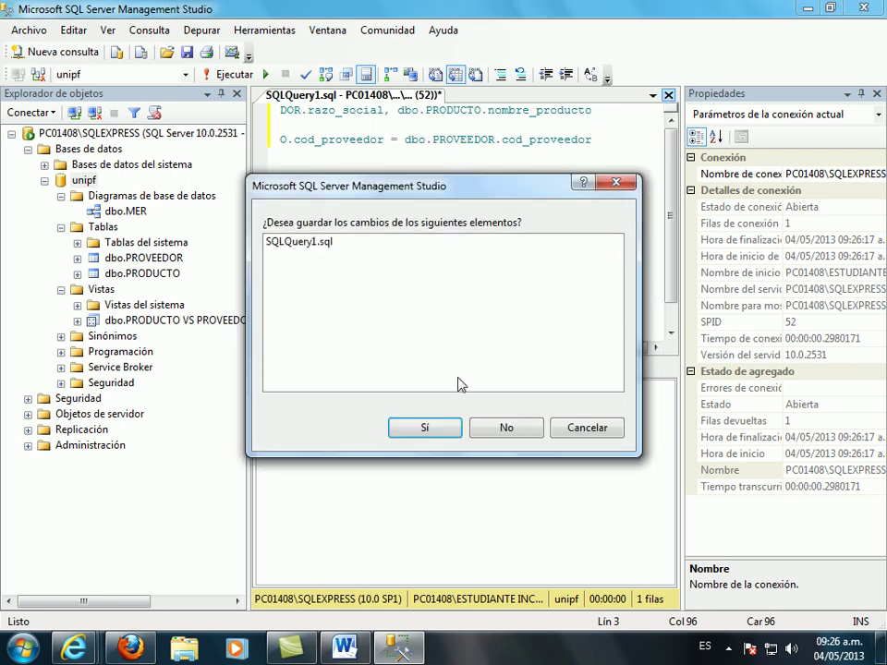
{"action": "left_click", "coordinate": [433, 427]}
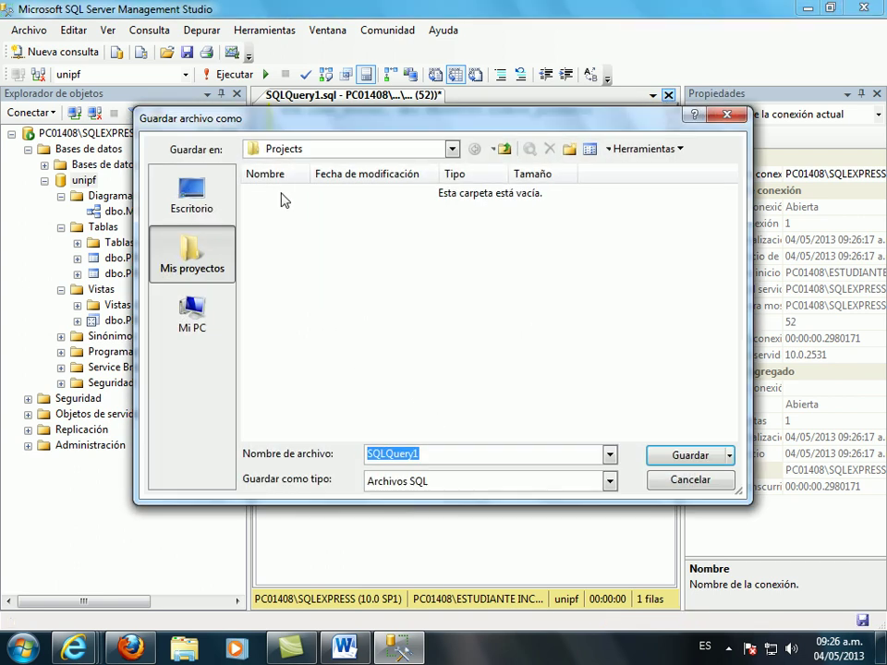
{"action": "left_click", "coordinate": [210, 211]}
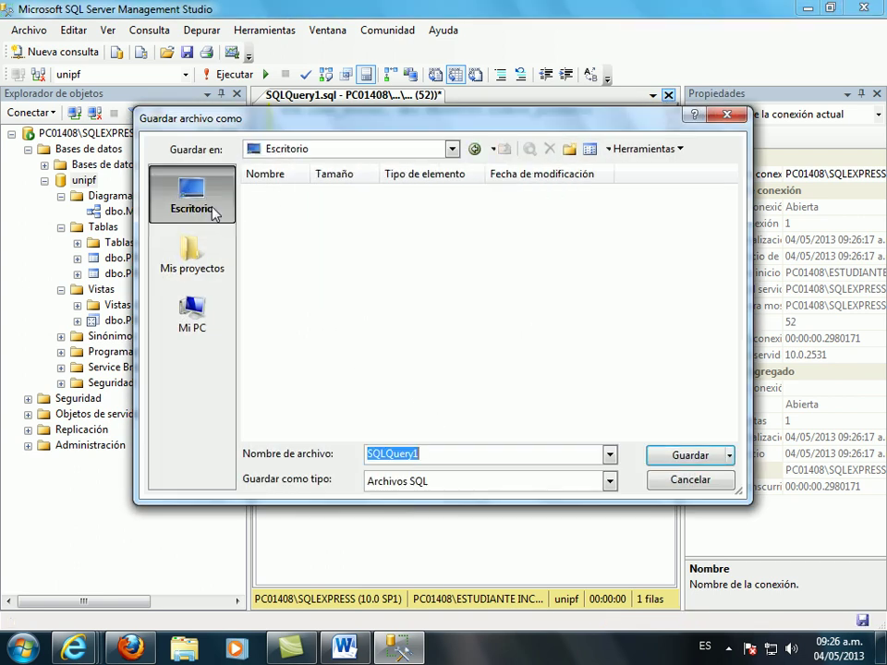
{"action": "left_click", "coordinate": [698, 457]}
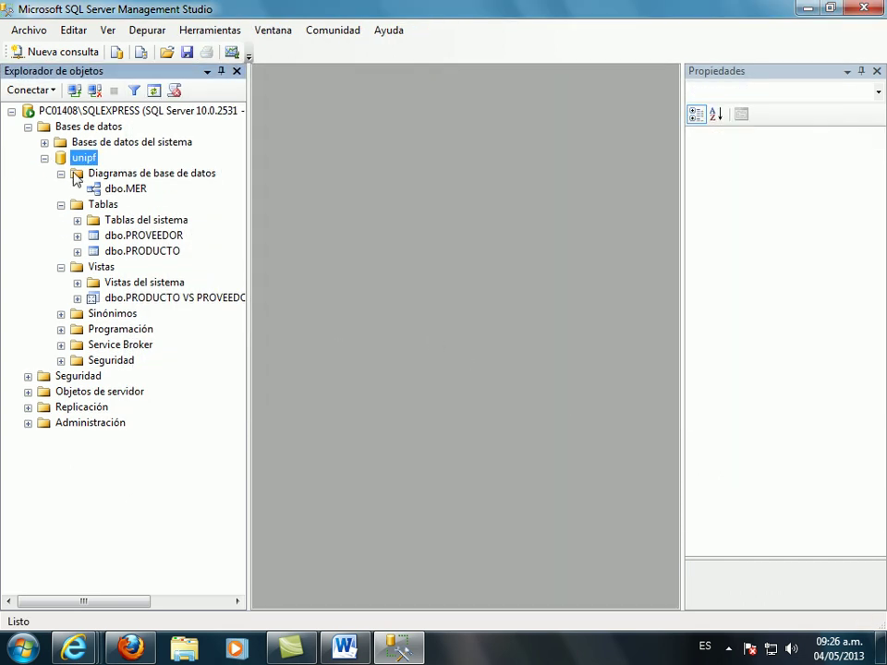
{"action": "left_click", "coordinate": [45, 159]}
{"action": "left_click", "coordinate": [45, 159]}
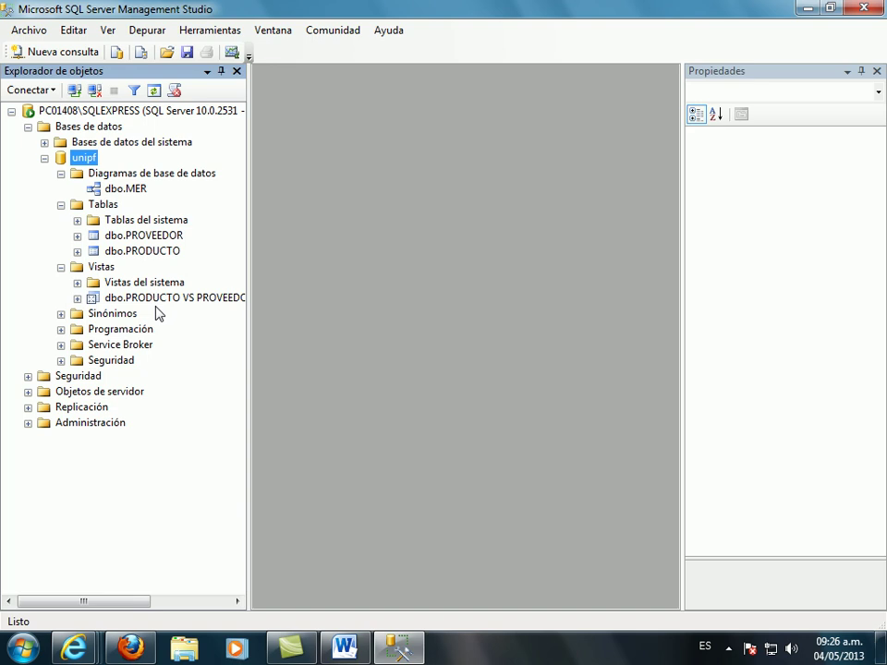
- Run a full backup of the unipf database to disk and acknowledge the completion message
{"action": "right_click", "coordinate": [83, 162]}
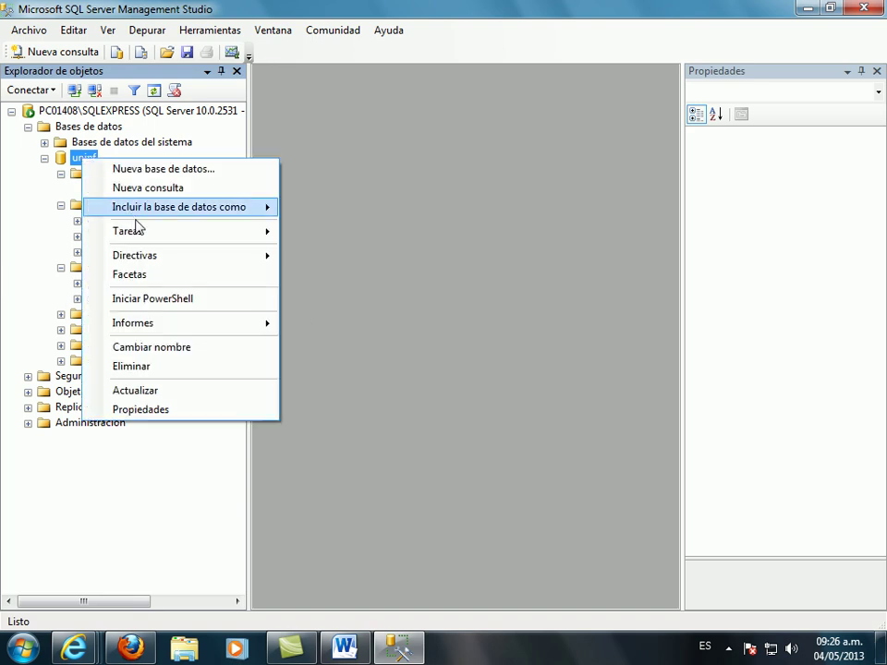
{"action": "mouse_move", "coordinate": [130, 239]}
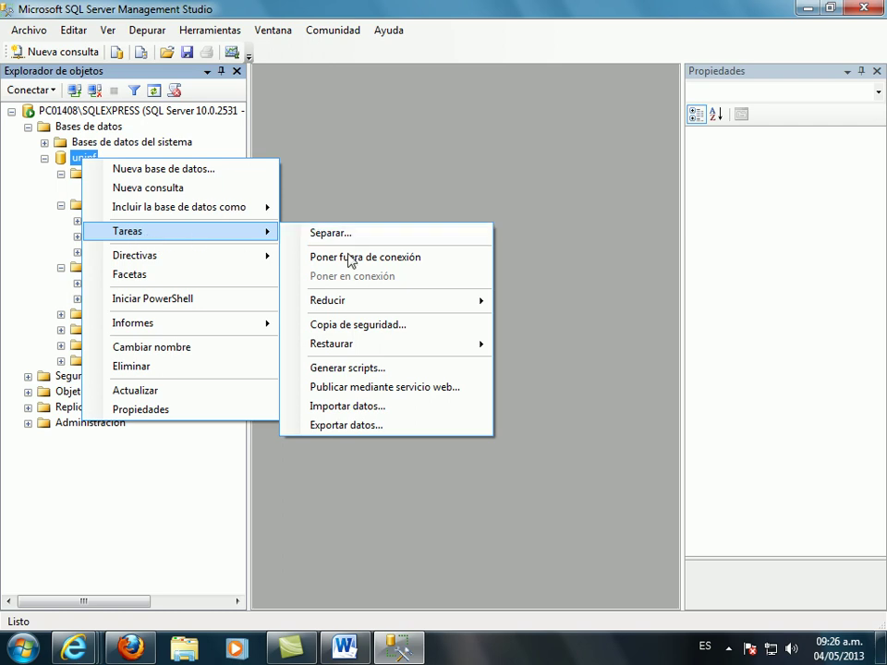
{"action": "left_click", "coordinate": [371, 326]}
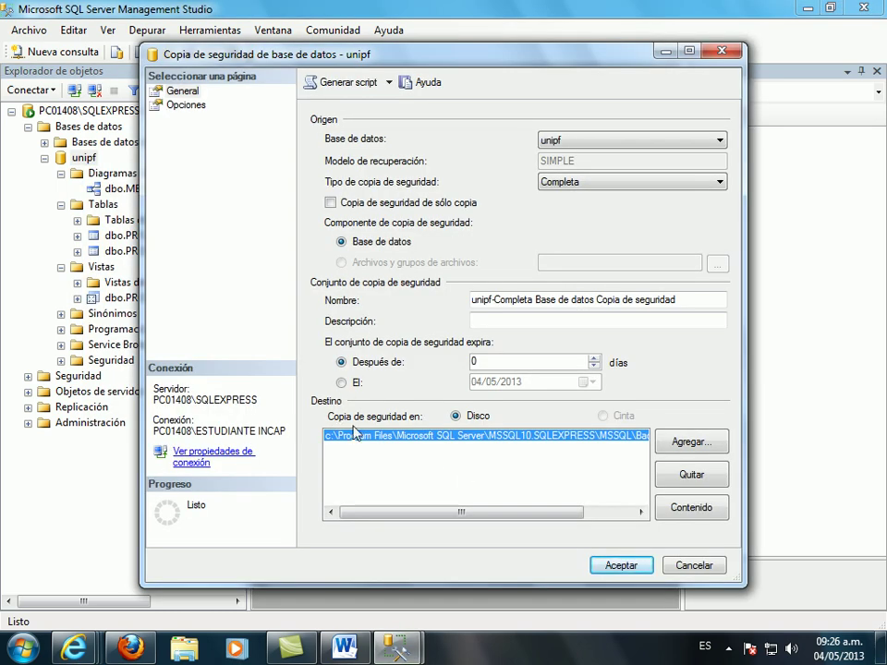
{"action": "left_click_drag", "start_coordinate": [458, 514], "coordinate": [529, 536]}
{"action": "left_click", "coordinate": [618, 565]}
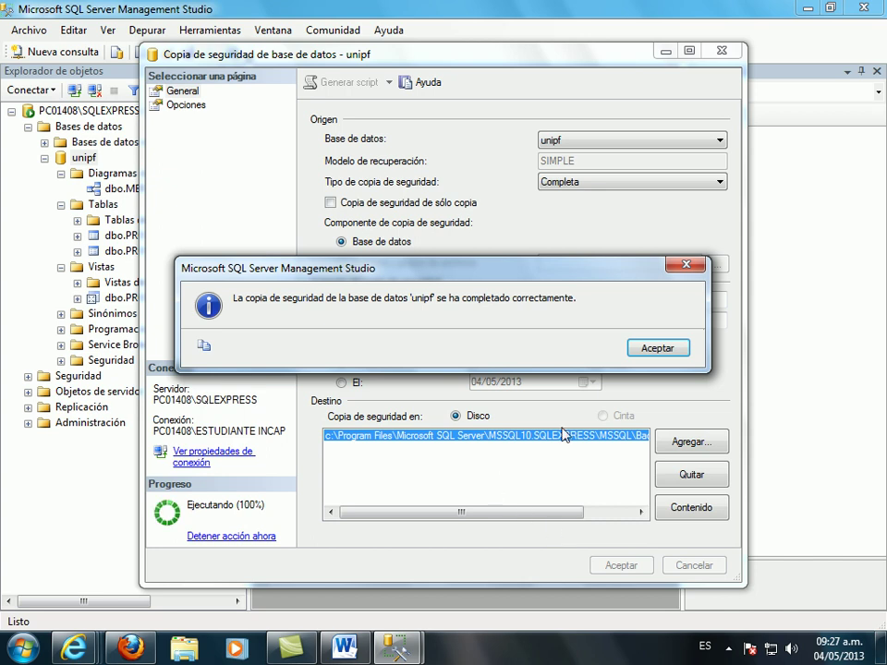
{"action": "left_click", "coordinate": [654, 351]}
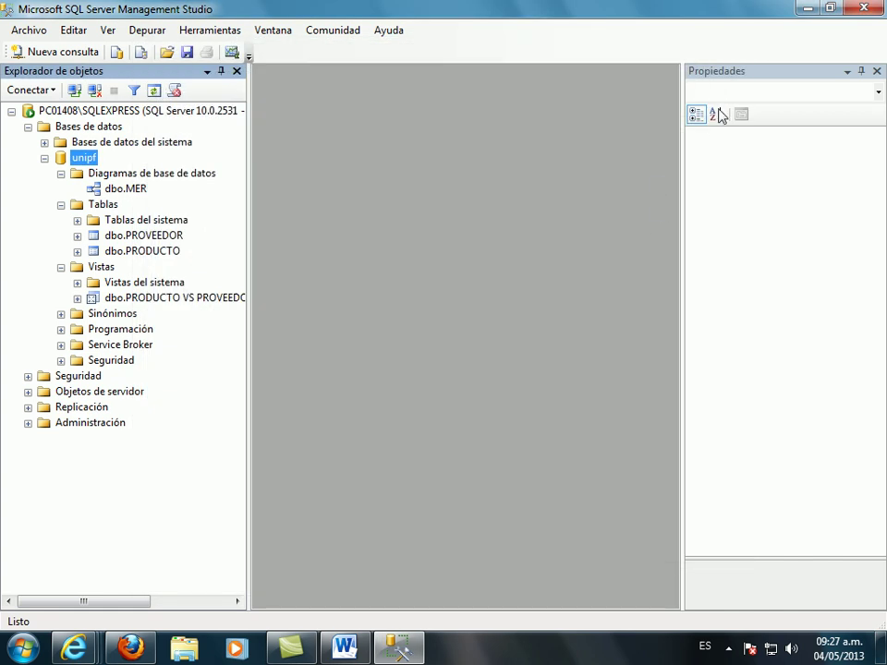
- Close Management Studio and browse Explorer to C:\Archivos de programa\Microsoft SQL Server
{"action": "left_click", "coordinate": [867, 9]}
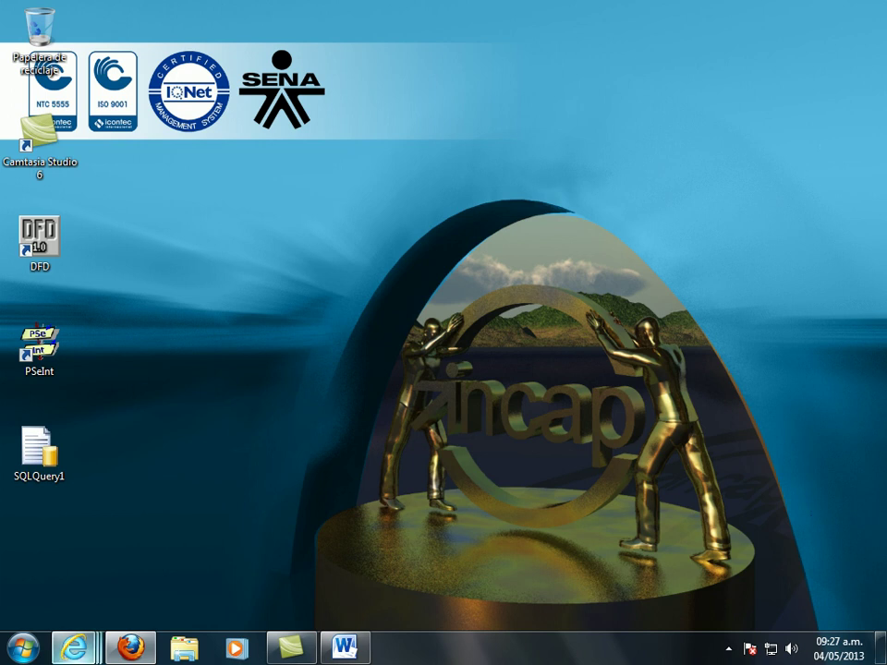
{"action": "left_click", "coordinate": [185, 650]}
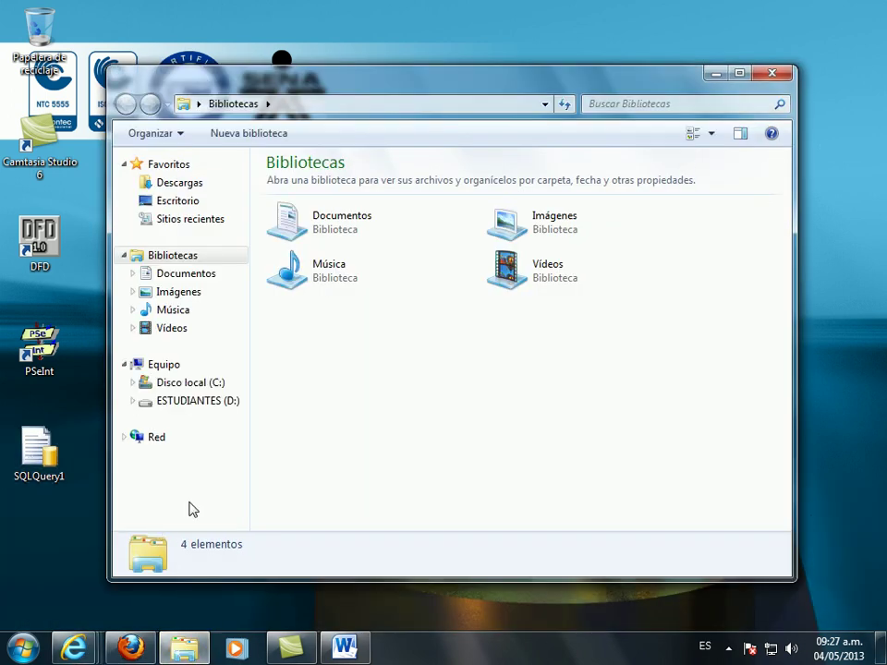
{"action": "left_click", "coordinate": [214, 385]}
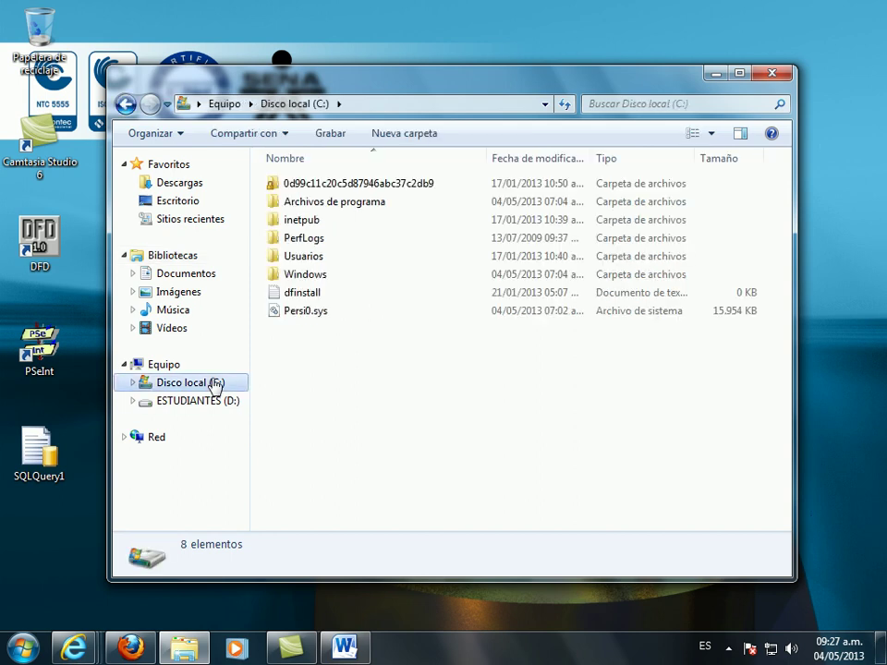
{"action": "double_click", "coordinate": [317, 205]}
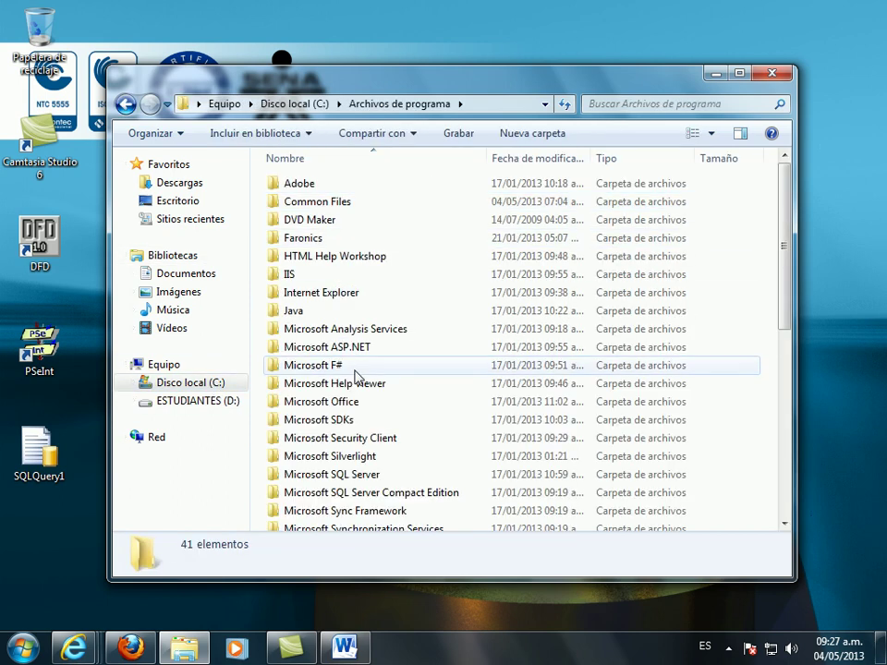
{"action": "left_click", "coordinate": [382, 477]}
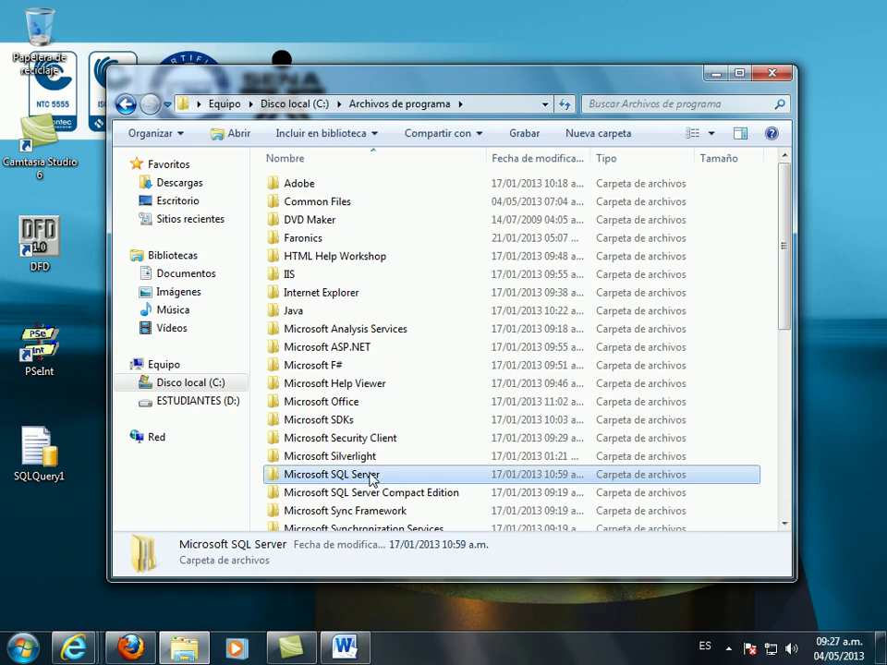
{"action": "double_click", "coordinate": [370, 477]}
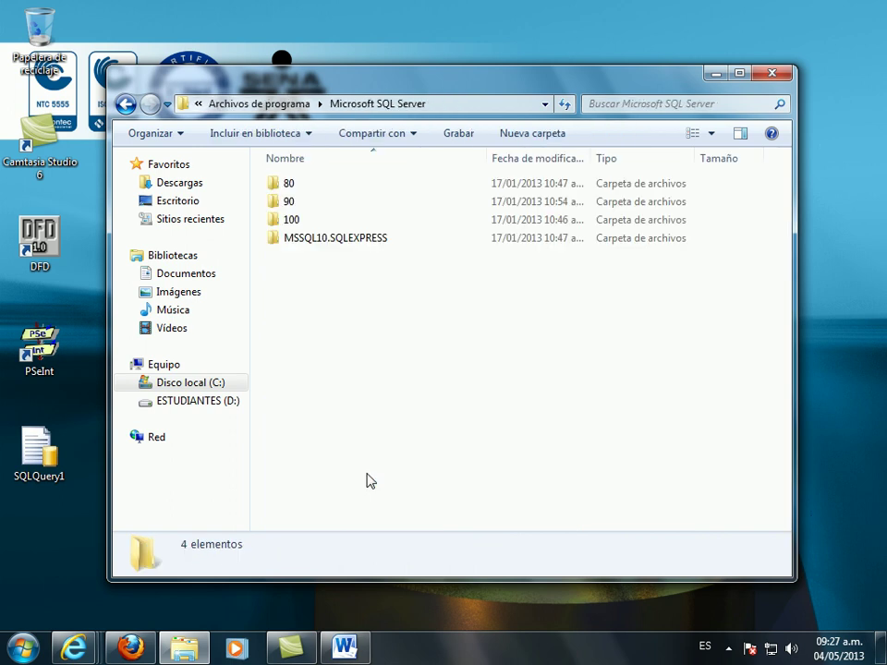
- Move unipf.bak from MSSQL10.SQLEXPRESS\MSSQL\Backup onto the desktop and close Explorer
{"action": "double_click", "coordinate": [325, 242]}
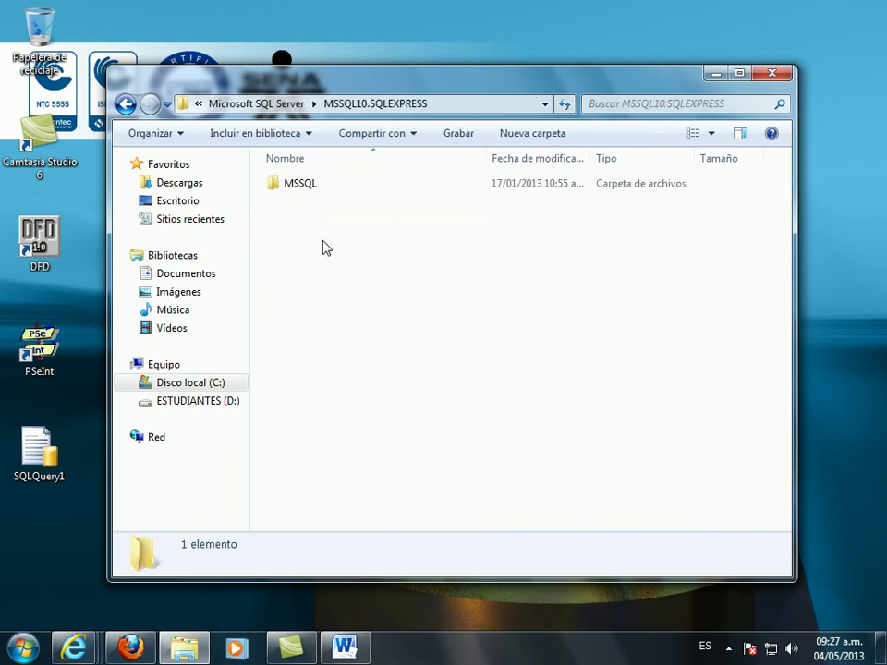
{"action": "double_click", "coordinate": [301, 184]}
{"action": "double_click", "coordinate": [300, 183]}
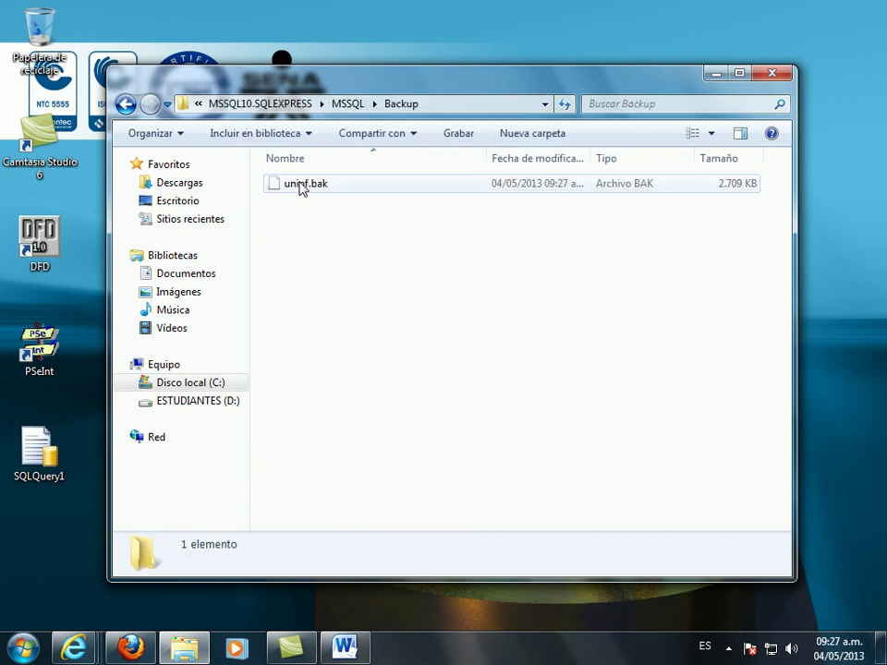
{"action": "left_click_drag", "start_coordinate": [300, 189], "coordinate": [44, 558]}
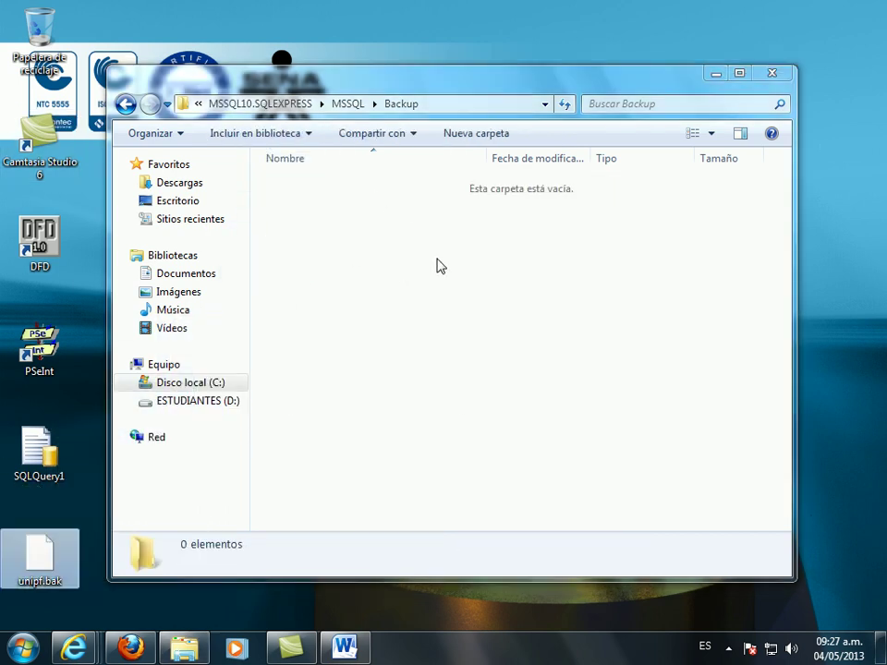
{"action": "left_click", "coordinate": [770, 74]}
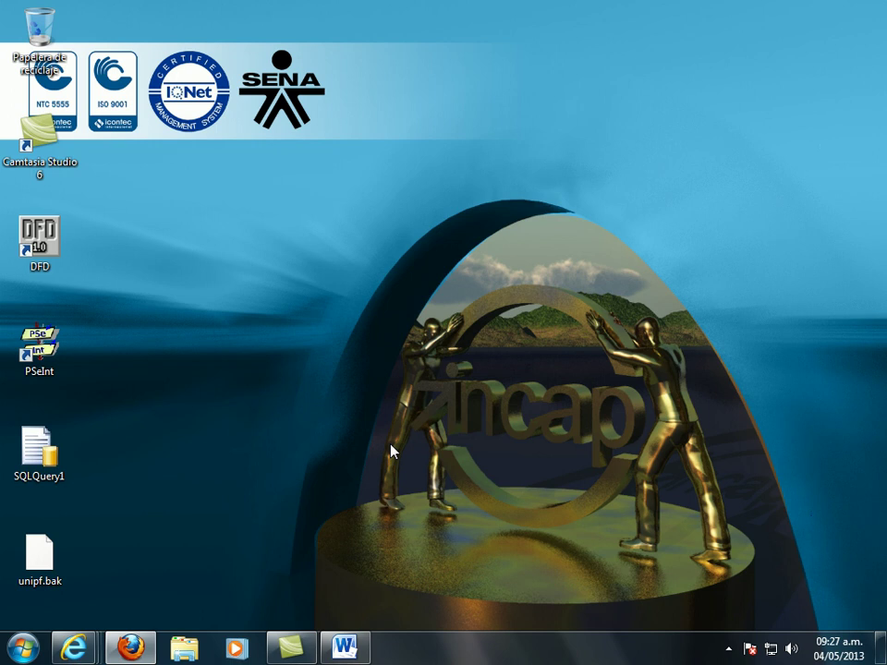
- Browse Explorer to C:\Archivos de programa\Microsoft SQL Server
{"action": "left_click", "coordinate": [185, 649]}
{"action": "left_click", "coordinate": [205, 386]}
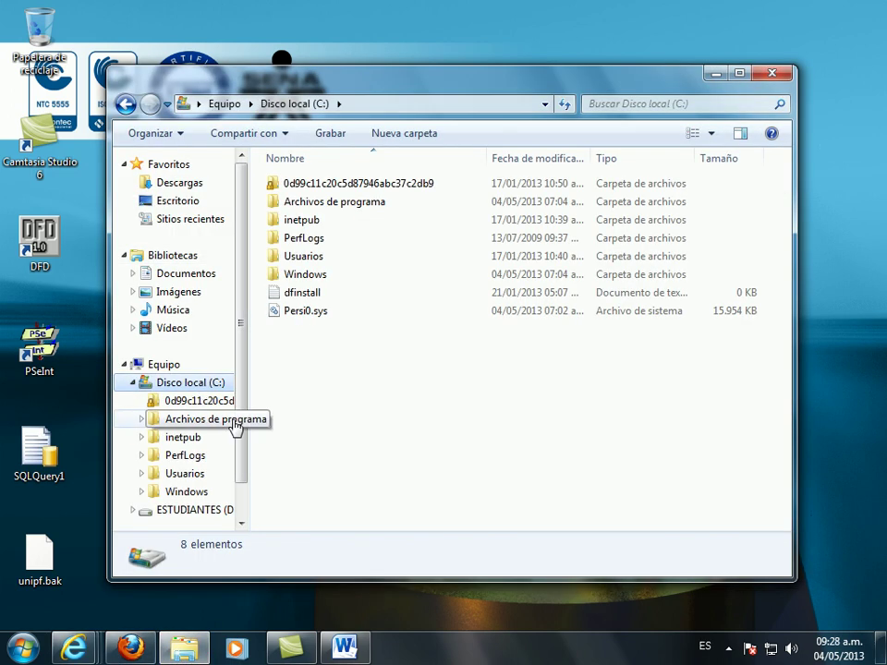
{"action": "double_click", "coordinate": [342, 206]}
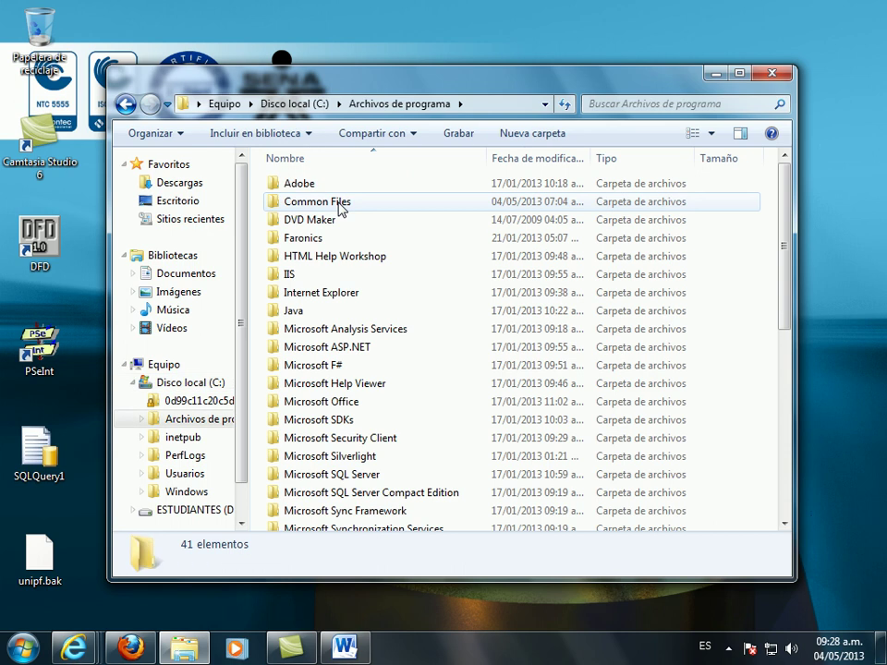
{"action": "left_click", "coordinate": [361, 477]}
{"action": "double_click", "coordinate": [360, 476]}
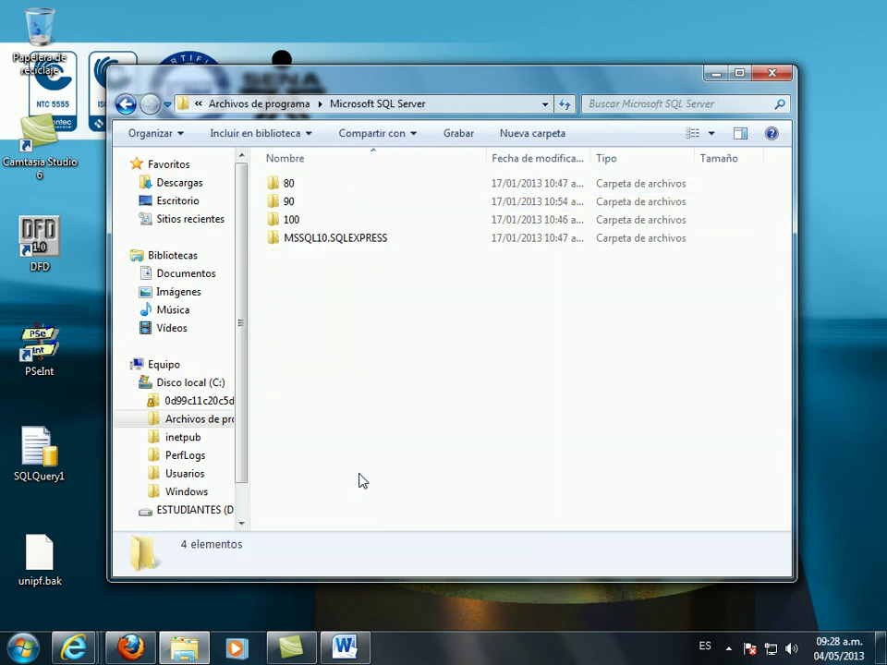
- Move unipf.bak from the desktop into MSSQL10.SQLEXPRESS\MSSQL\Backup and close Explorer
{"action": "left_click", "coordinate": [359, 245]}
{"action": "double_click", "coordinate": [359, 244]}
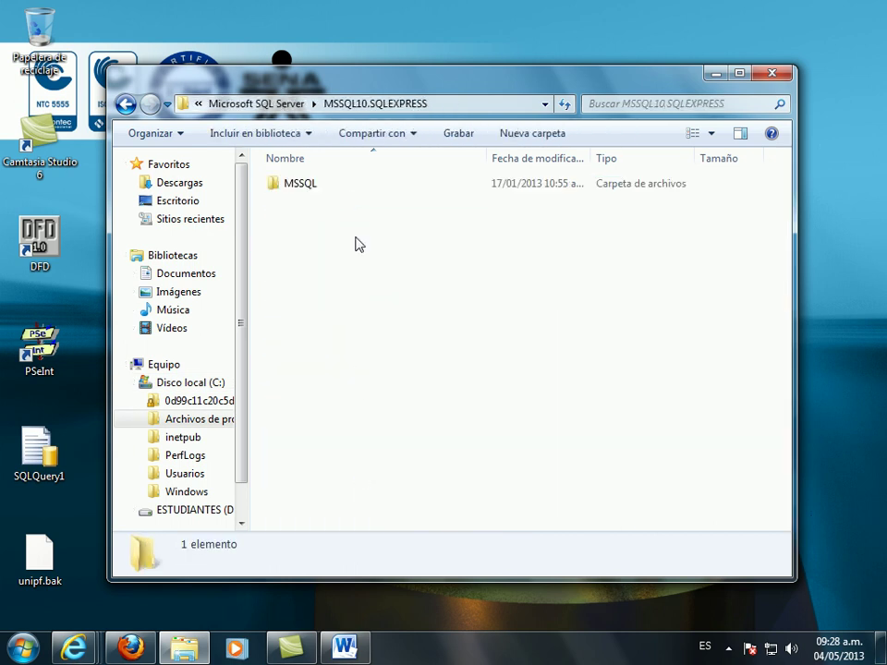
{"action": "double_click", "coordinate": [310, 192]}
{"action": "double_click", "coordinate": [308, 191]}
{"action": "left_click_drag", "start_coordinate": [40, 557], "coordinate": [346, 254]}
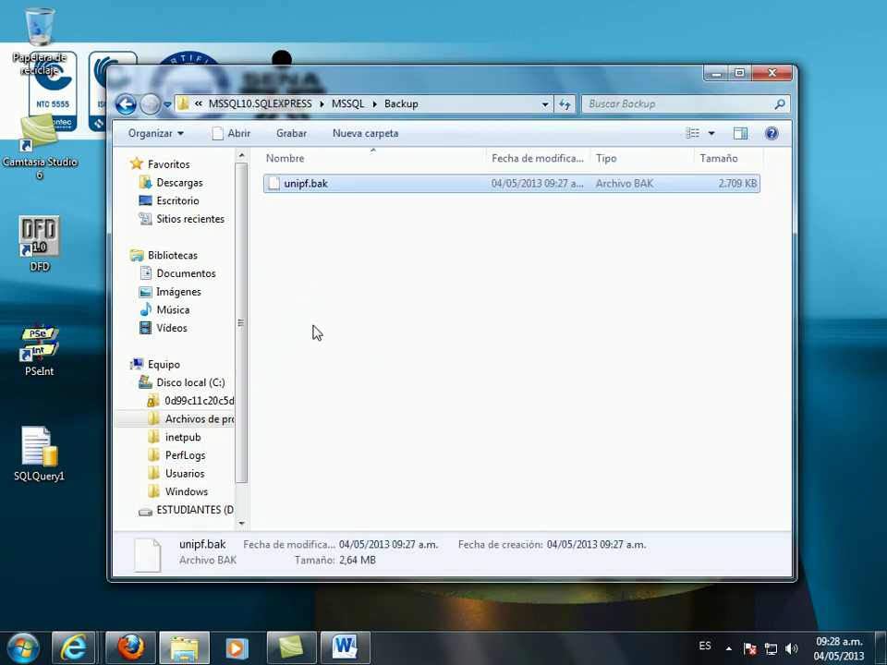
{"action": "left_click", "coordinate": [771, 73]}
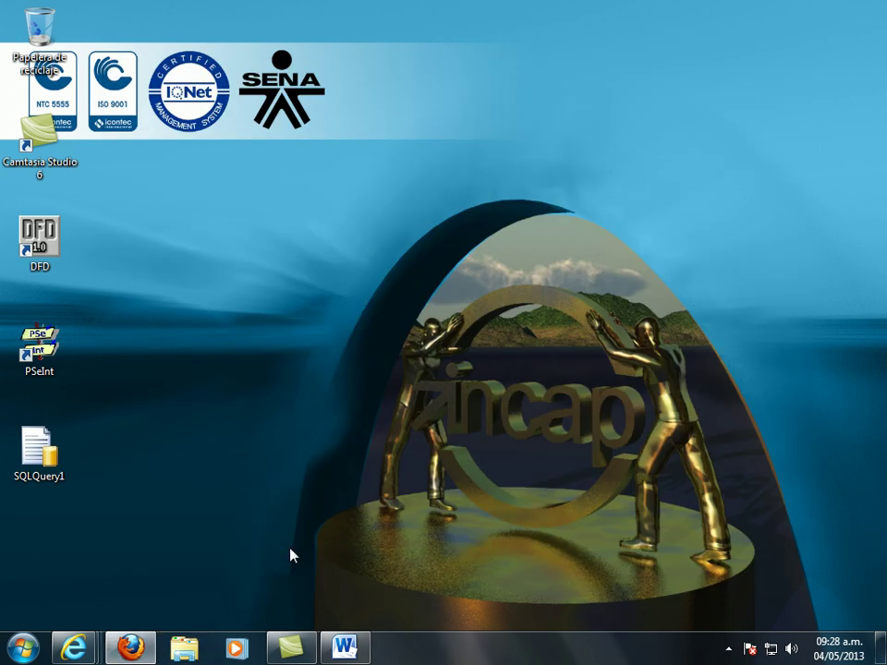
- Launch SQL Server Management Studio from the Microsoft SQL Server 2008 program group
{"action": "left_click", "coordinate": [23, 647]}
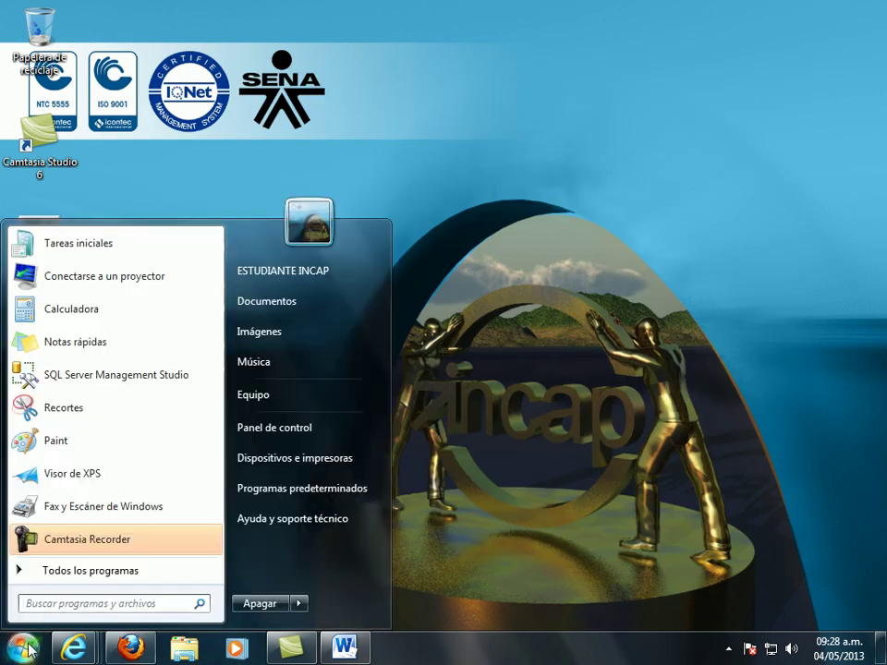
{"action": "left_click", "coordinate": [85, 573]}
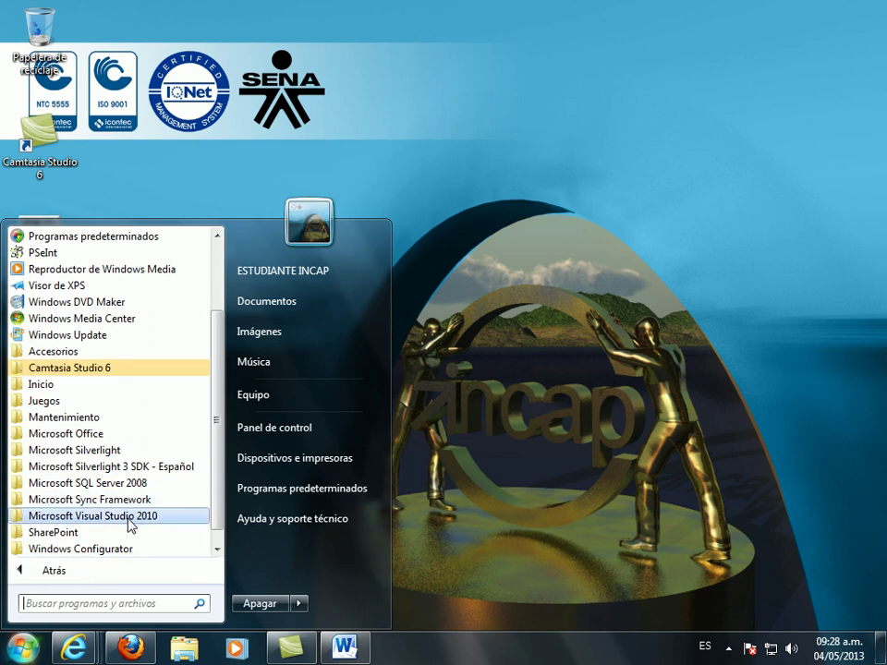
{"action": "left_click", "coordinate": [137, 484]}
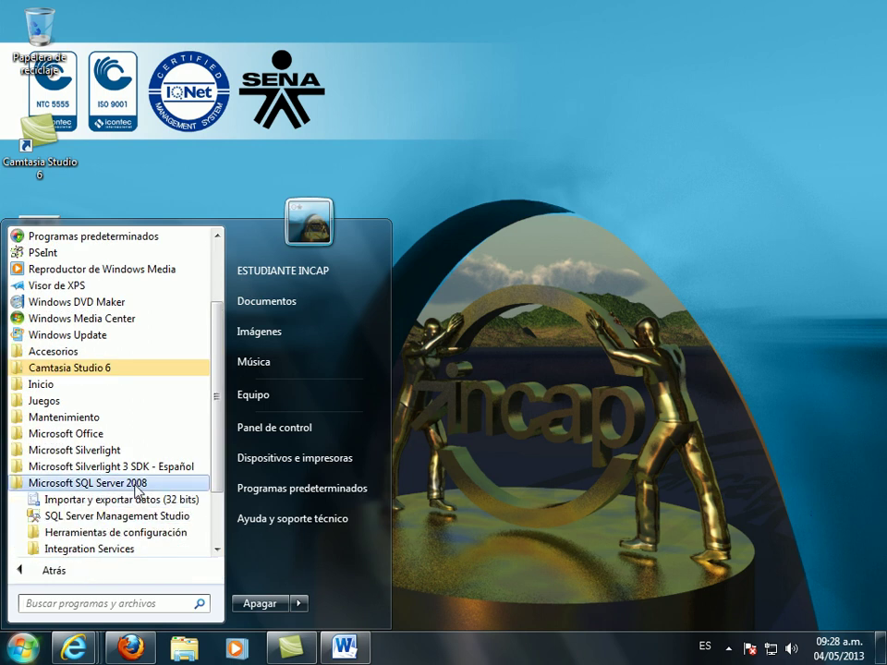
{"action": "left_click", "coordinate": [113, 526]}
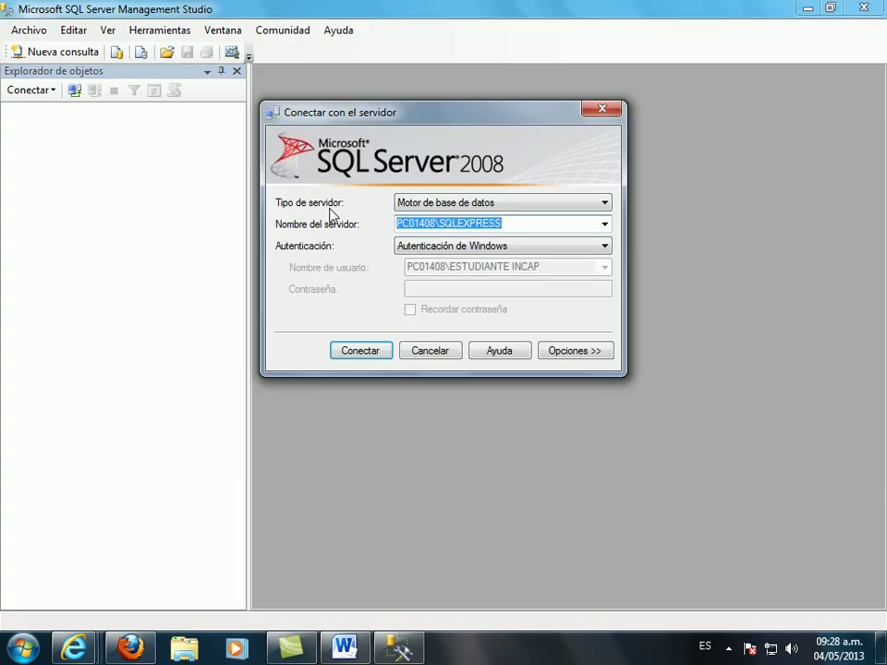
- Browse the local database engine servers and connect to PC01408\SQLEXPRESS
{"action": "left_click", "coordinate": [605, 225]}
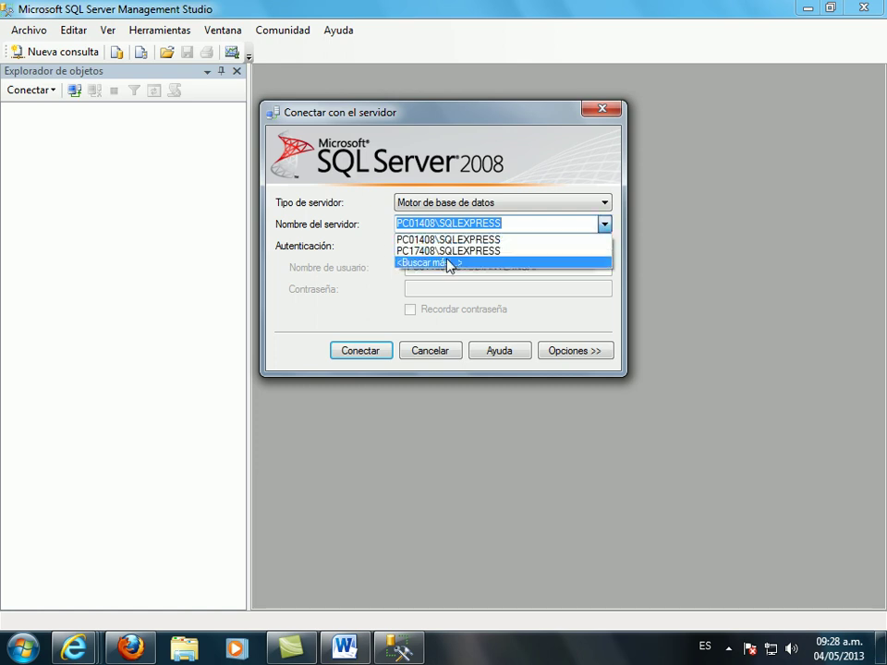
{"action": "left_click", "coordinate": [452, 262]}
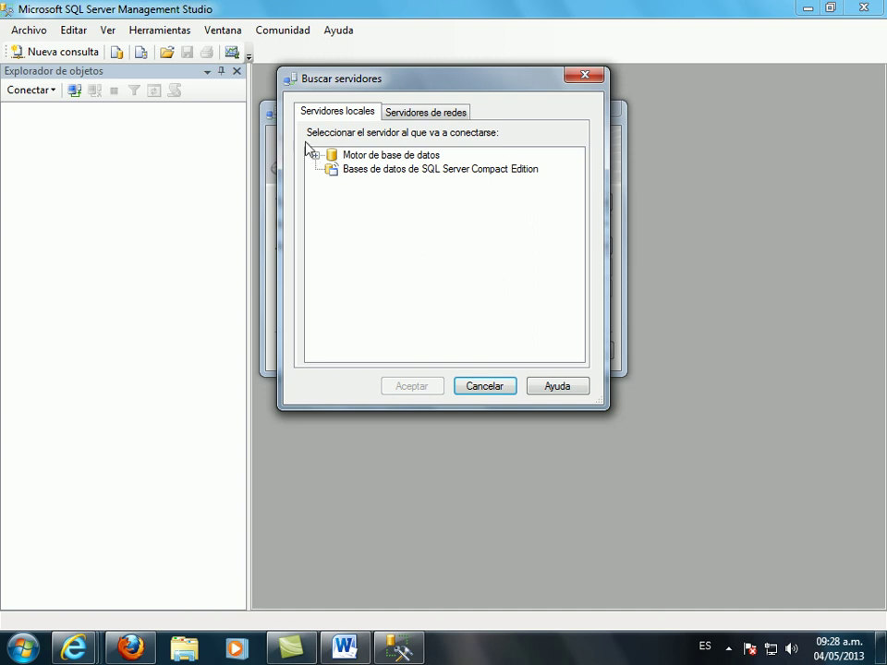
{"action": "left_click", "coordinate": [315, 155]}
{"action": "left_click", "coordinate": [370, 169]}
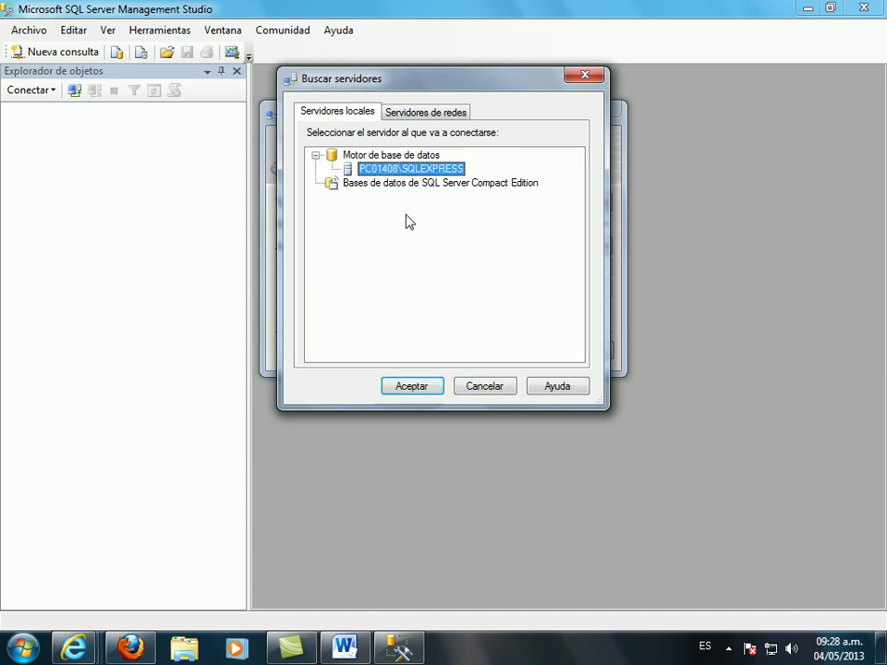
{"action": "left_click", "coordinate": [430, 391]}
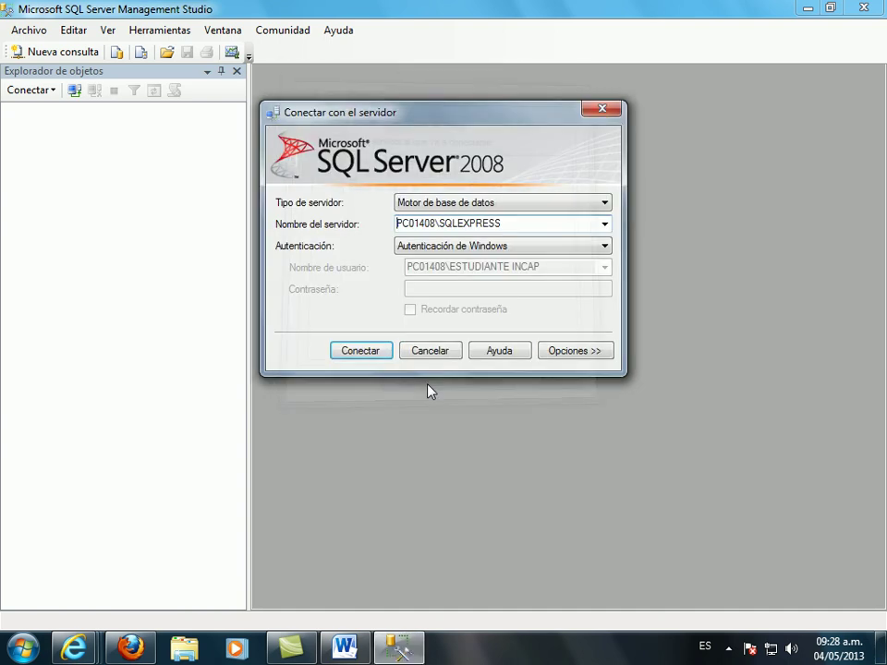
{"action": "left_click", "coordinate": [360, 352]}
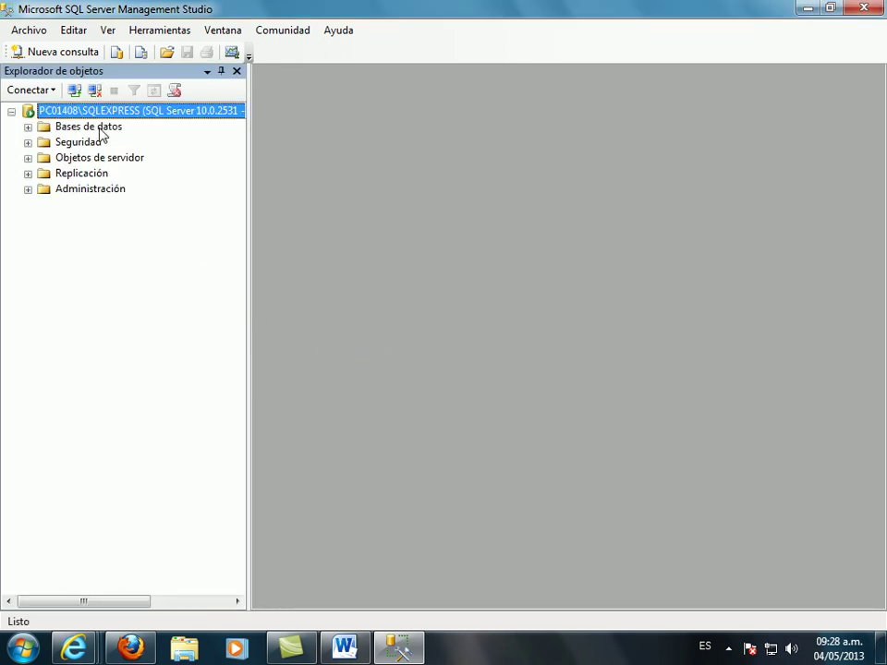
- Open Restaurar base de datos and set its device source to the unipf.bak file
{"action": "right_click", "coordinate": [100, 131]}
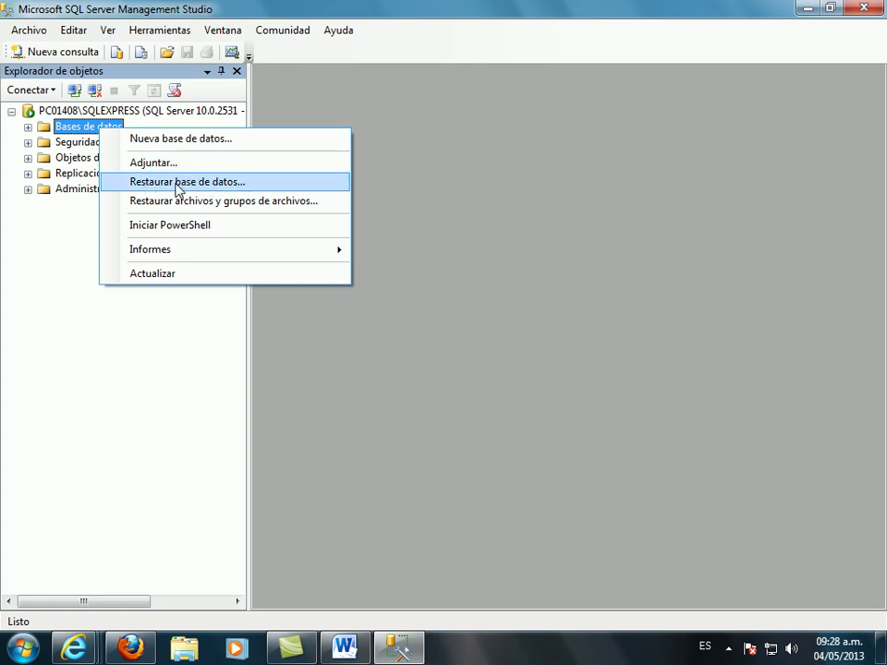
{"action": "left_click", "coordinate": [204, 183]}
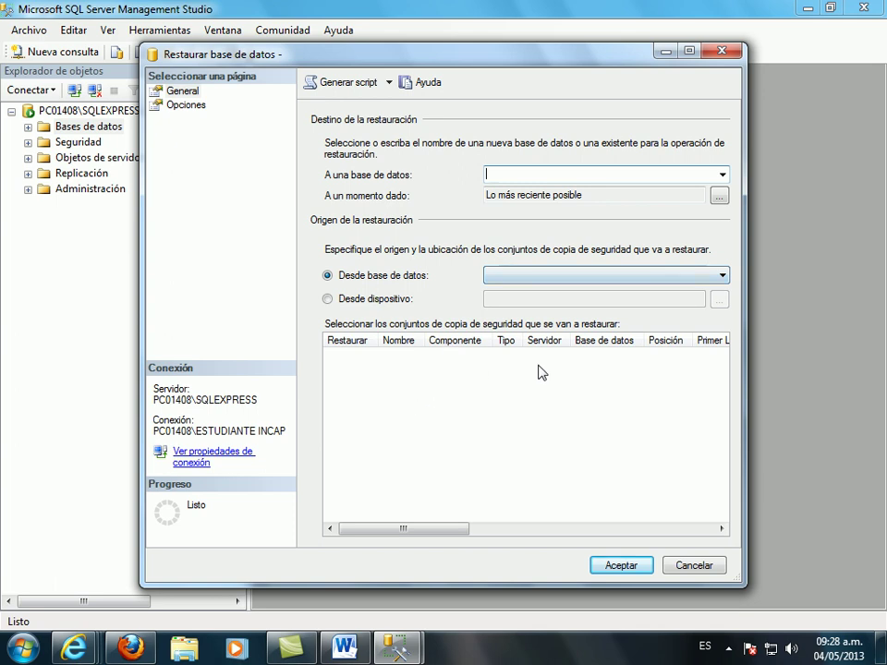
{"action": "left_click", "coordinate": [385, 305]}
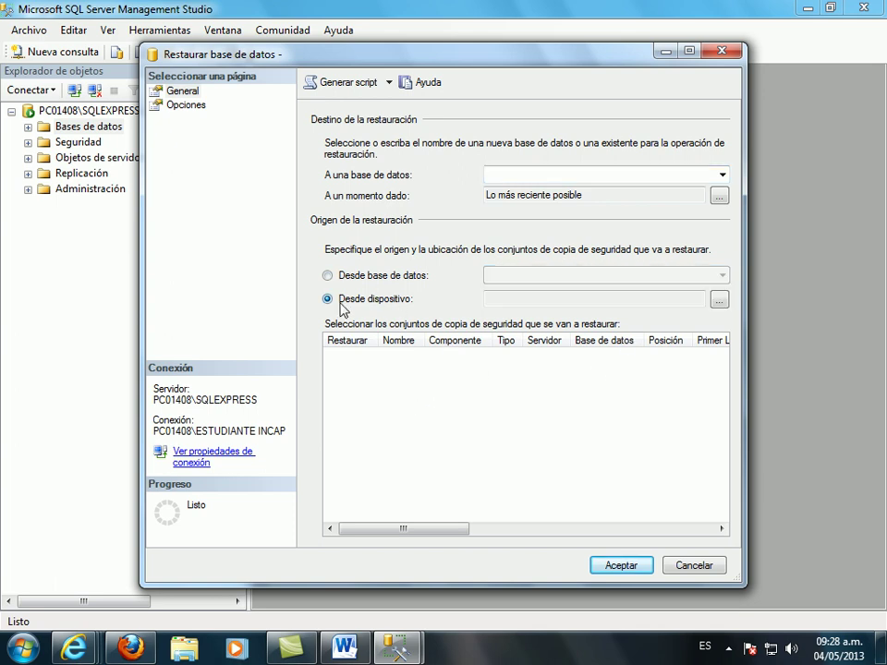
{"action": "left_click", "coordinate": [720, 300]}
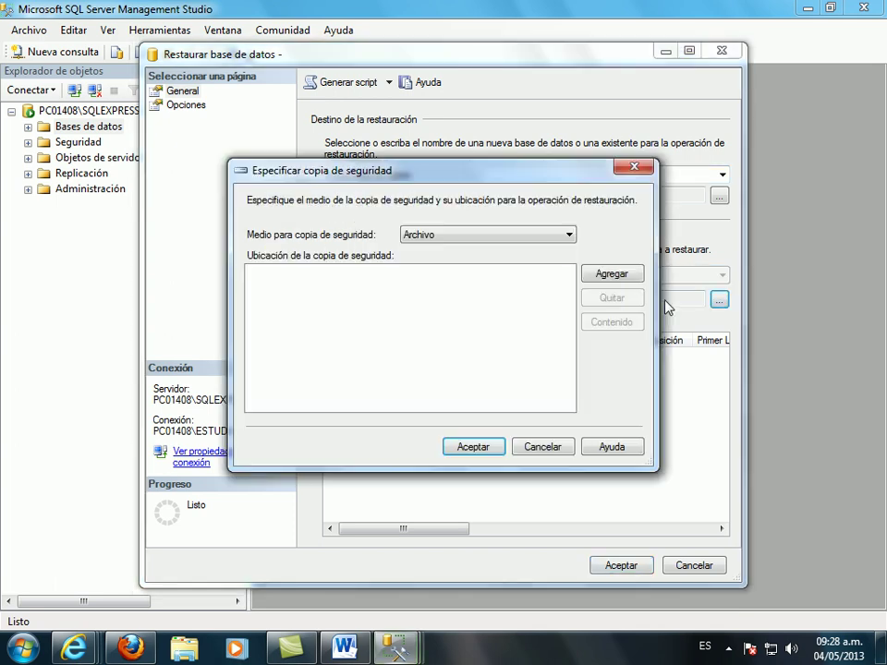
{"action": "left_click", "coordinate": [611, 285]}
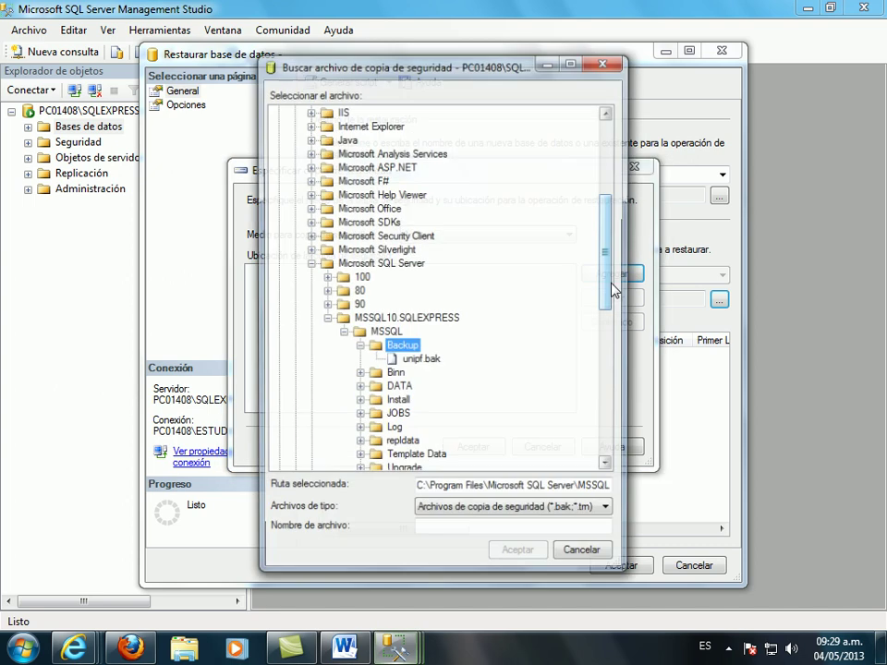
{"action": "left_click", "coordinate": [420, 361]}
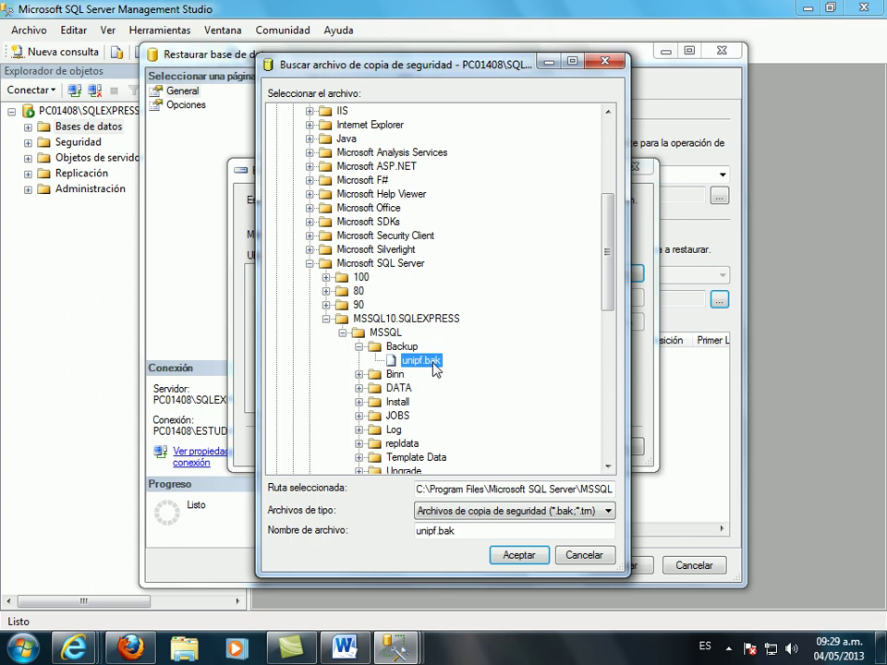
{"action": "left_click", "coordinate": [531, 561]}
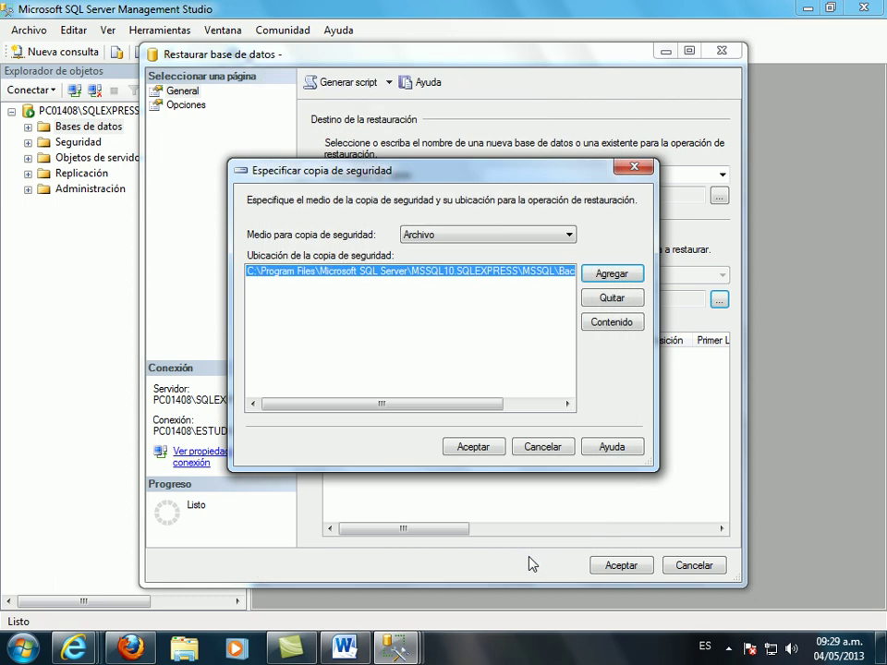
{"action": "left_click", "coordinate": [473, 447]}
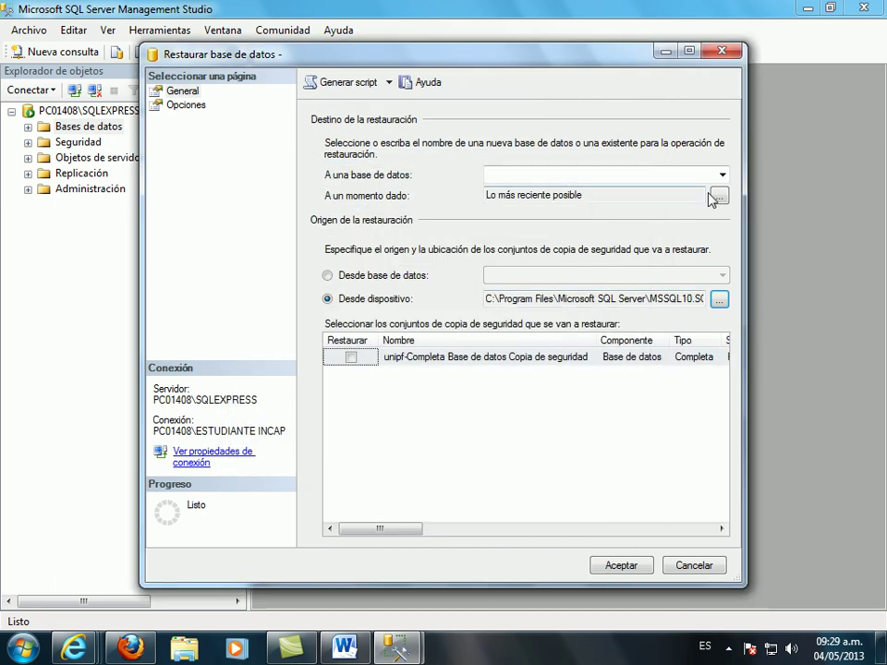
- Restore the unipf-Completa backup set into unipf, then expand Bases de datos to show it
{"action": "left_click", "coordinate": [722, 175]}
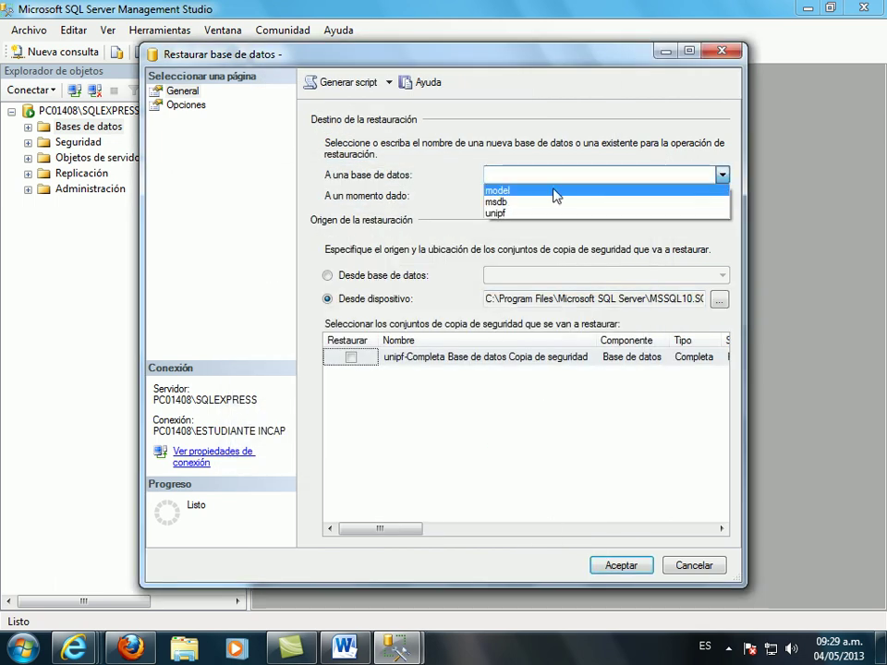
{"action": "left_click", "coordinate": [511, 214]}
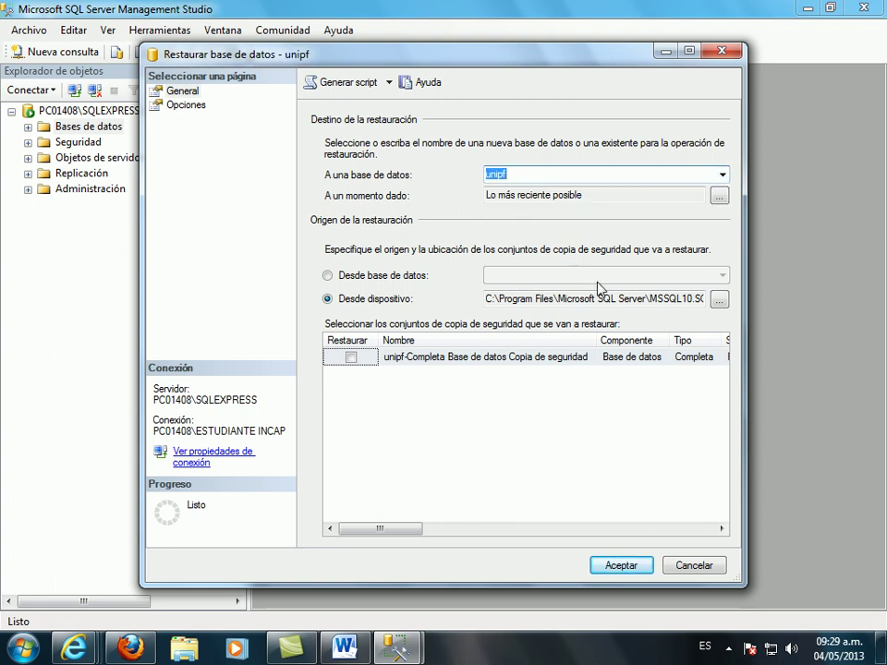
{"action": "left_click", "coordinate": [351, 359]}
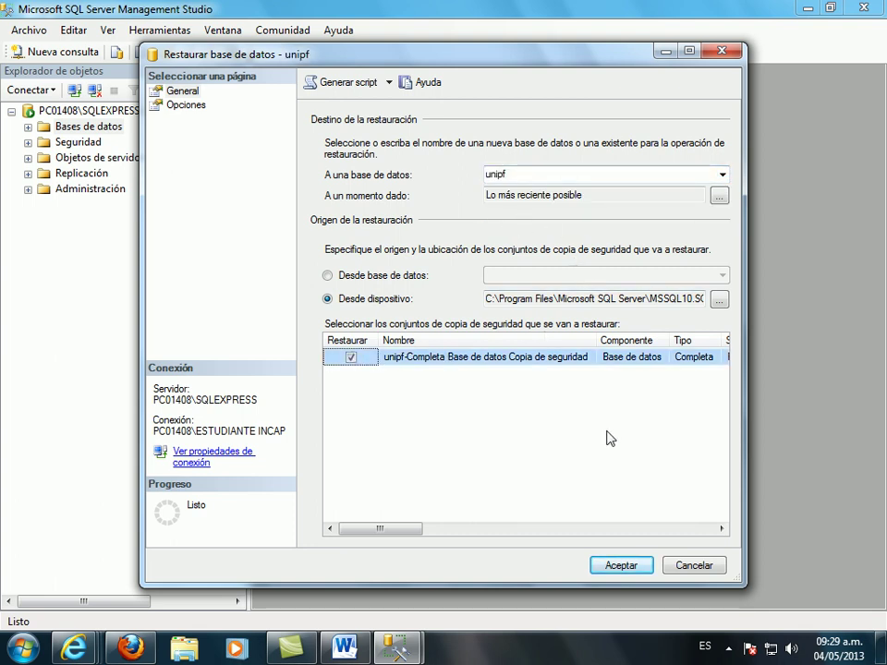
{"action": "left_click", "coordinate": [627, 566]}
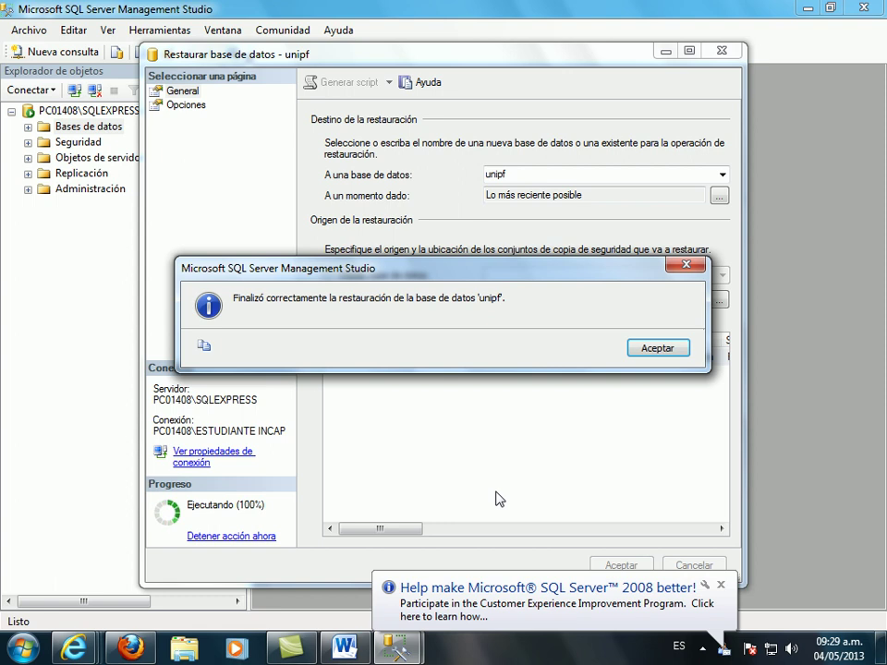
{"action": "left_click", "coordinate": [653, 348]}
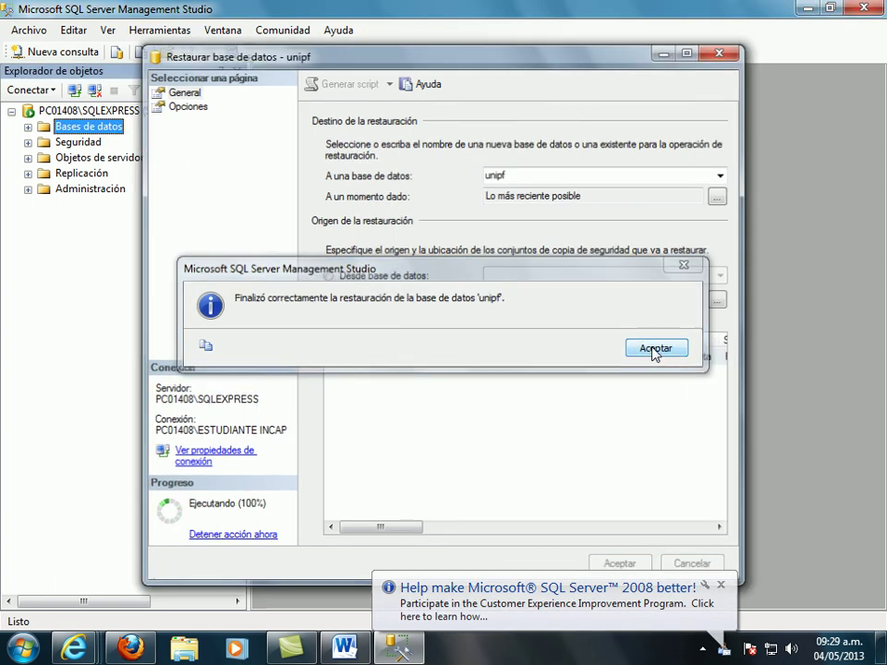
{"action": "left_click", "coordinate": [28, 126]}
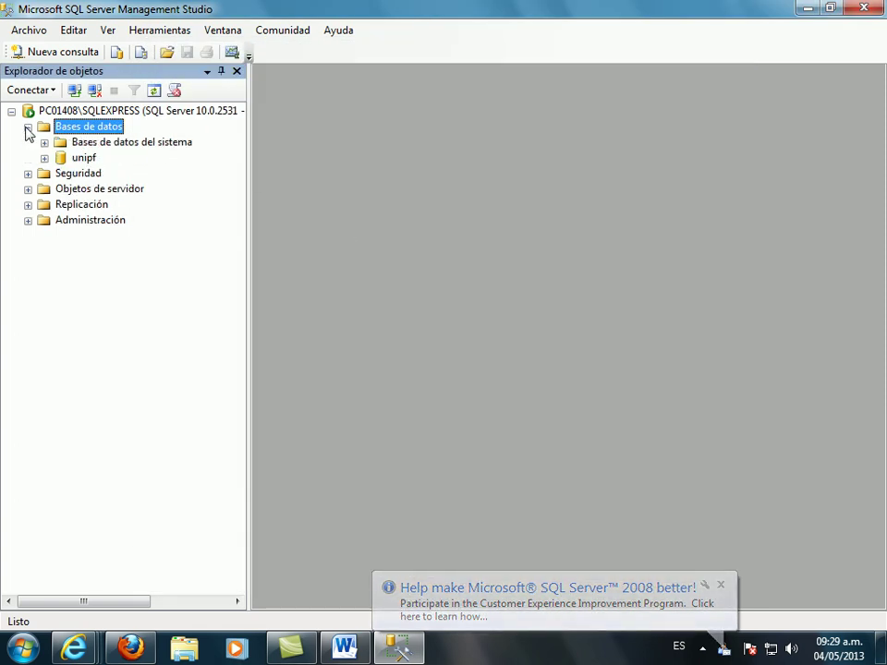
- Expand unipf, open its dbo.MER diagram, and expand its Tablas and Vistas folders
{"action": "left_click", "coordinate": [81, 159]}
{"action": "left_click", "coordinate": [45, 158]}
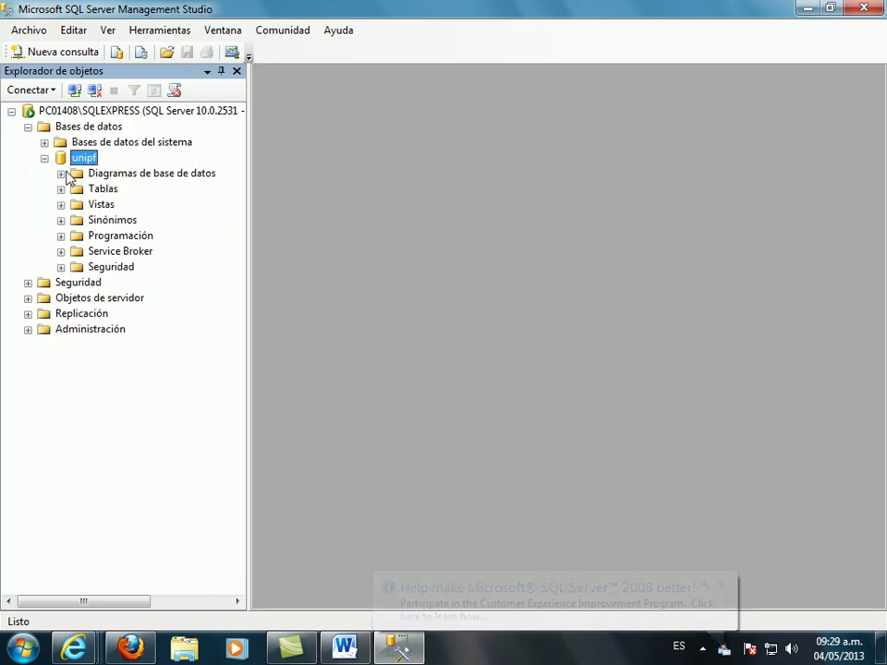
{"action": "left_click", "coordinate": [61, 173]}
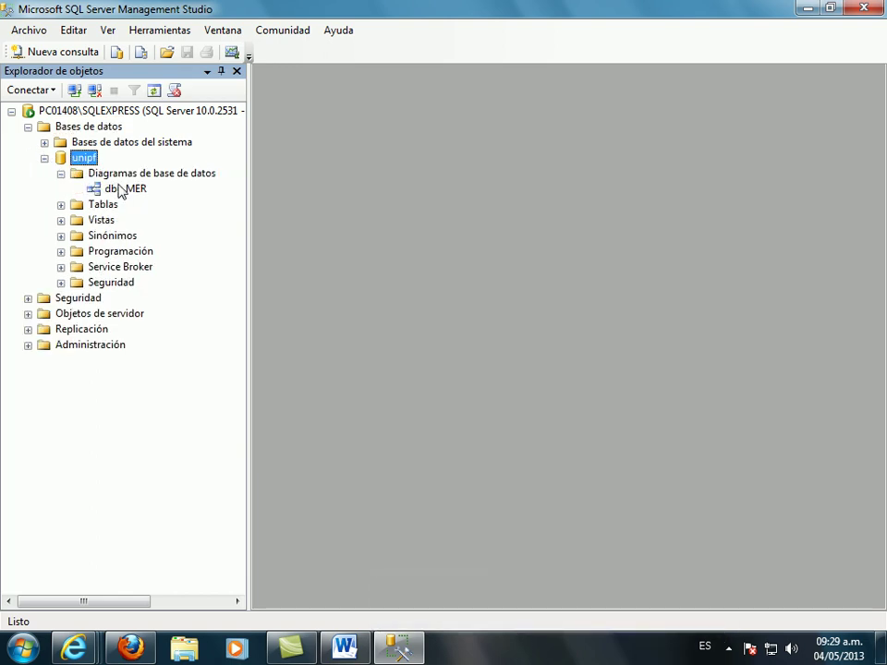
{"action": "double_click", "coordinate": [120, 189]}
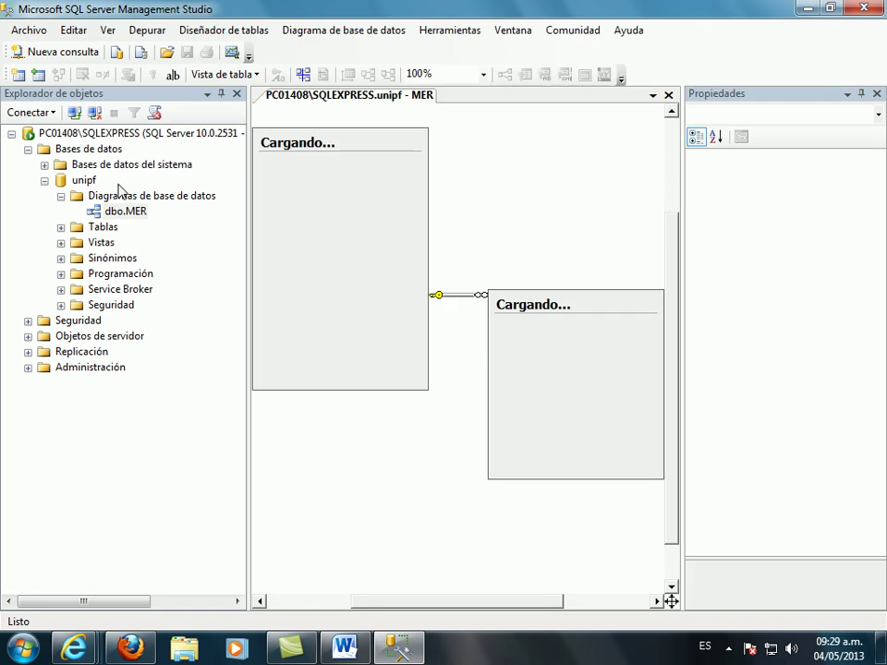
{"action": "left_click", "coordinate": [61, 227]}
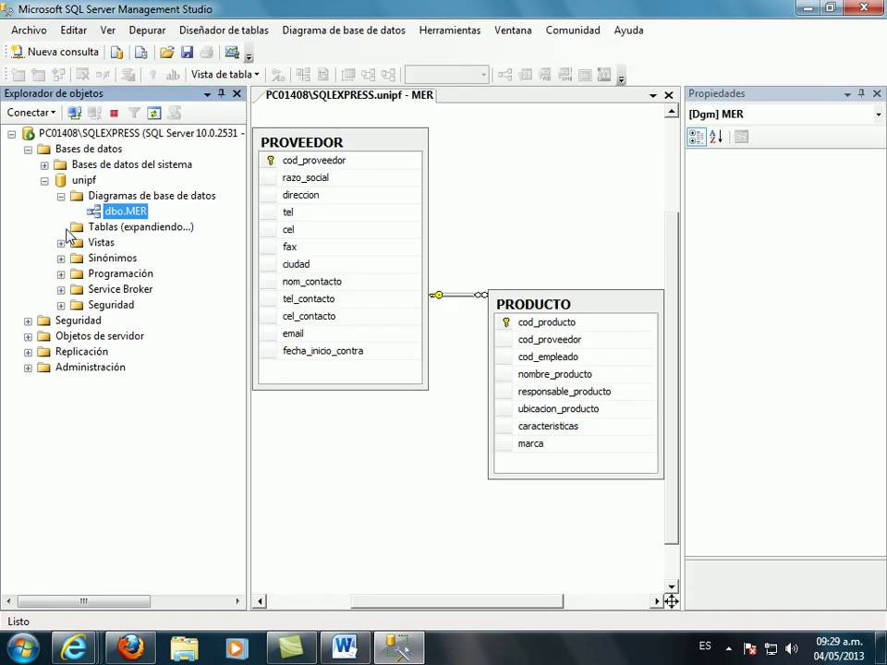
{"action": "left_click", "coordinate": [61, 290]}
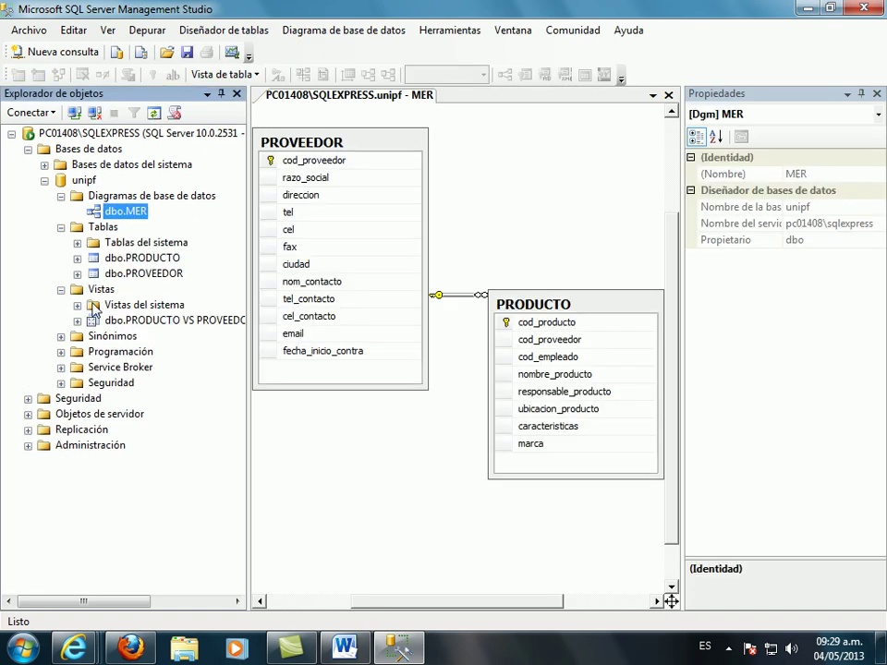
- Open SQLQuery1 from the desktop and run the PROVEEDOR–PRODUCTO join, returning 1, IBM, TIBOLI
{"action": "left_click", "coordinate": [807, 8]}
{"action": "double_click", "coordinate": [40, 460]}
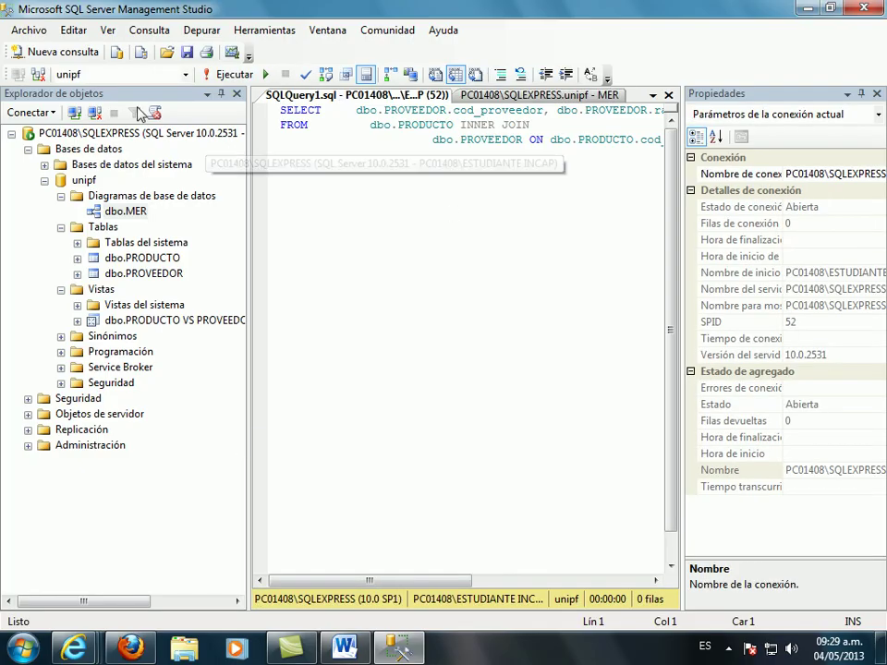
{"action": "left_click", "coordinate": [211, 82]}
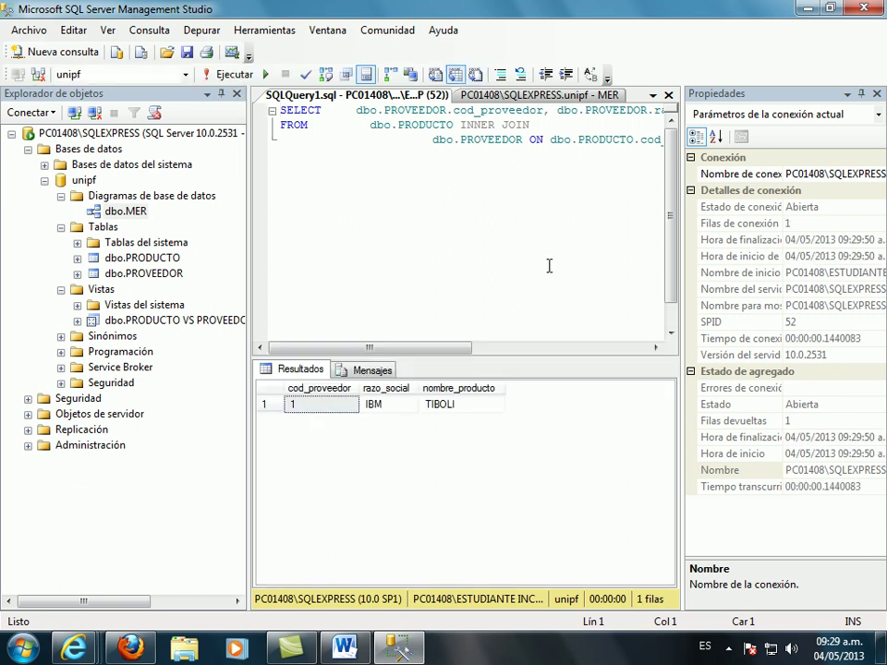